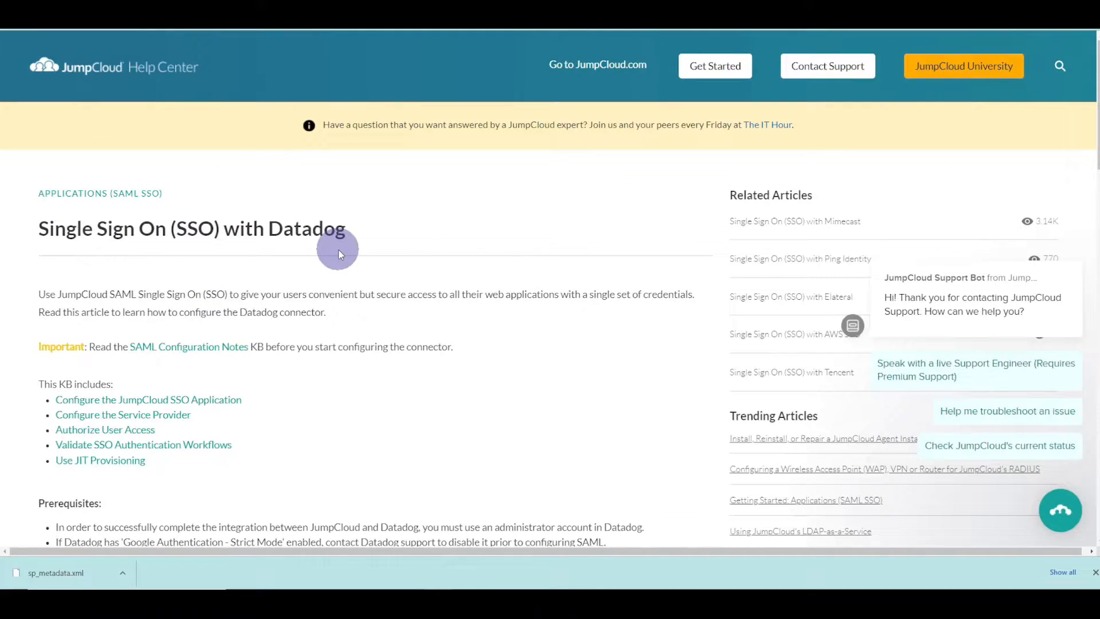
- Dismiss the metadata download notice and read the Datadog SSO article down to JIT Provisioning
scroll(338, 250, "down", 3)
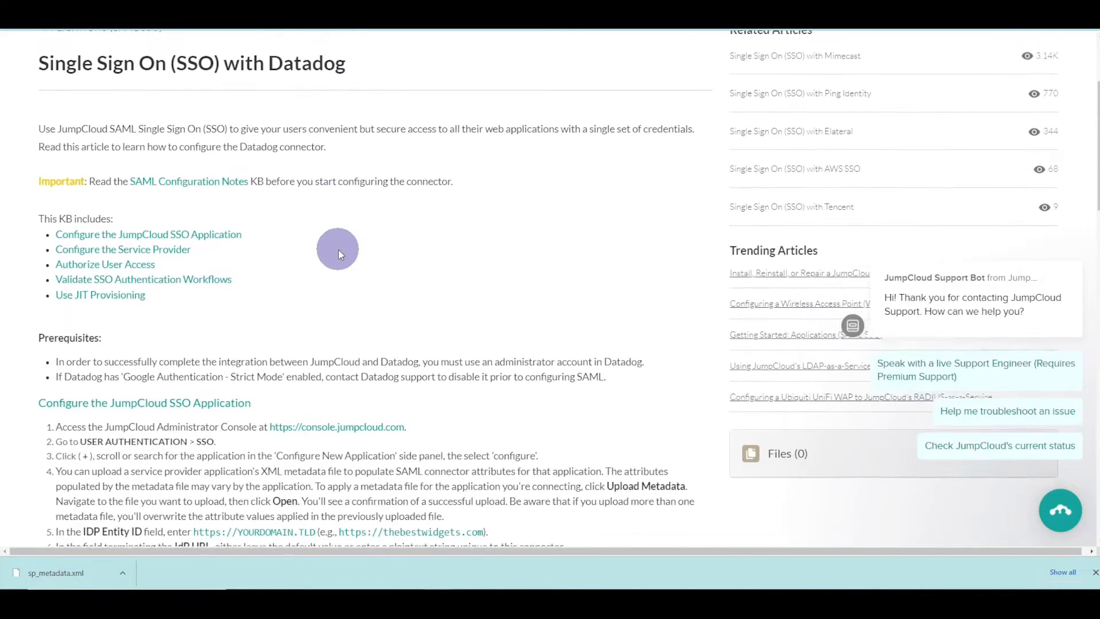
scroll(338, 250, "up", 3)
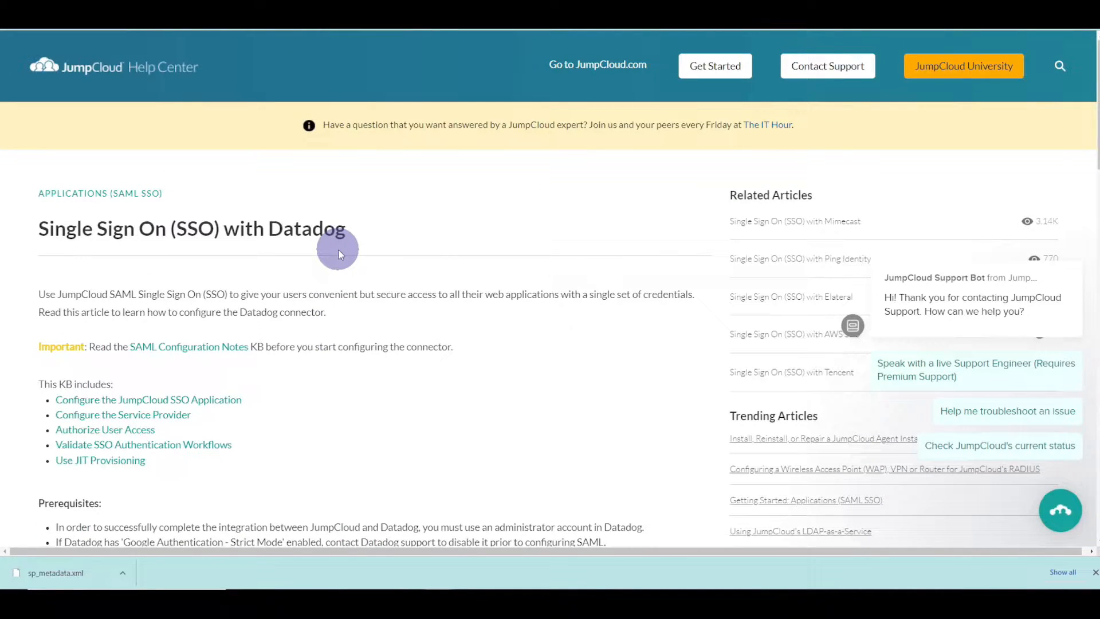
left_click(1095, 571)
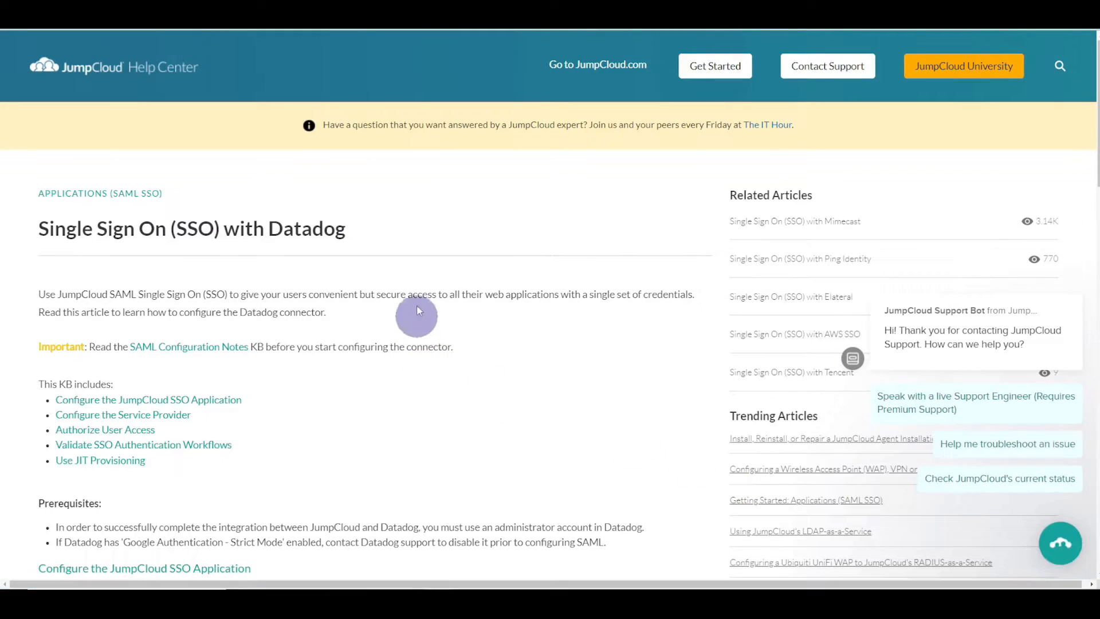
scroll(416, 294, "down", 6)
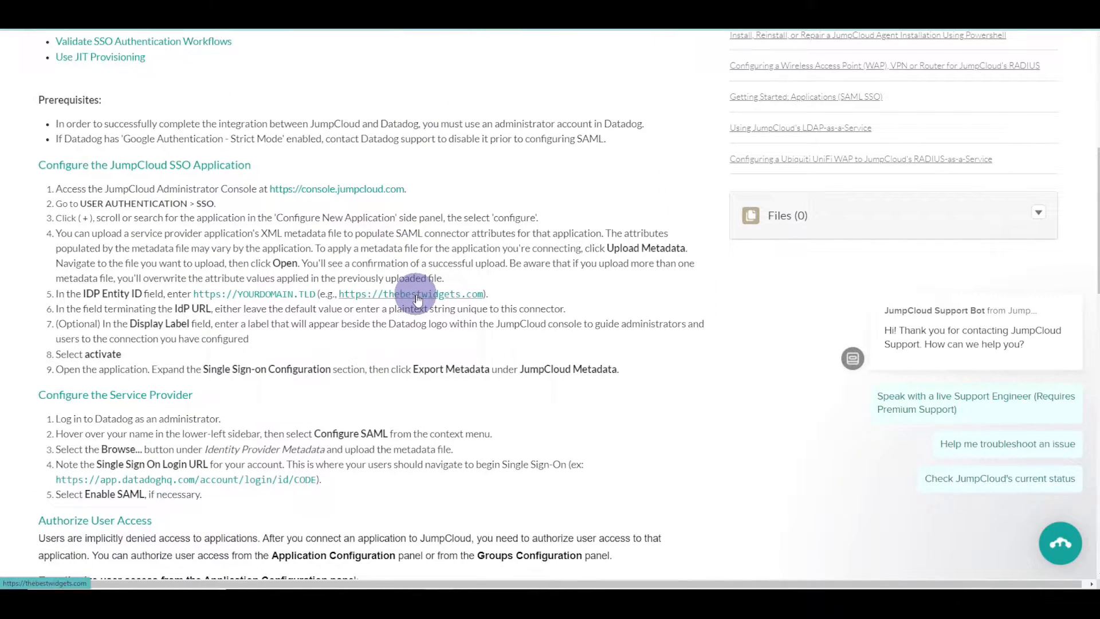
scroll(417, 295, "down", 4)
scroll(416, 295, "down", 7)
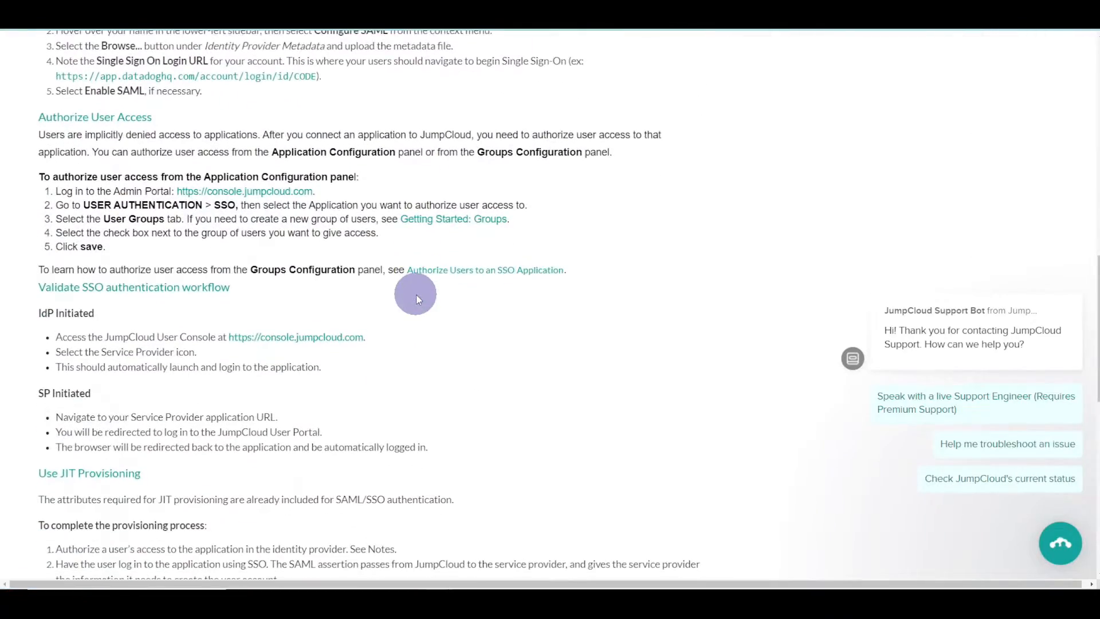
scroll(416, 295, "up", 18)
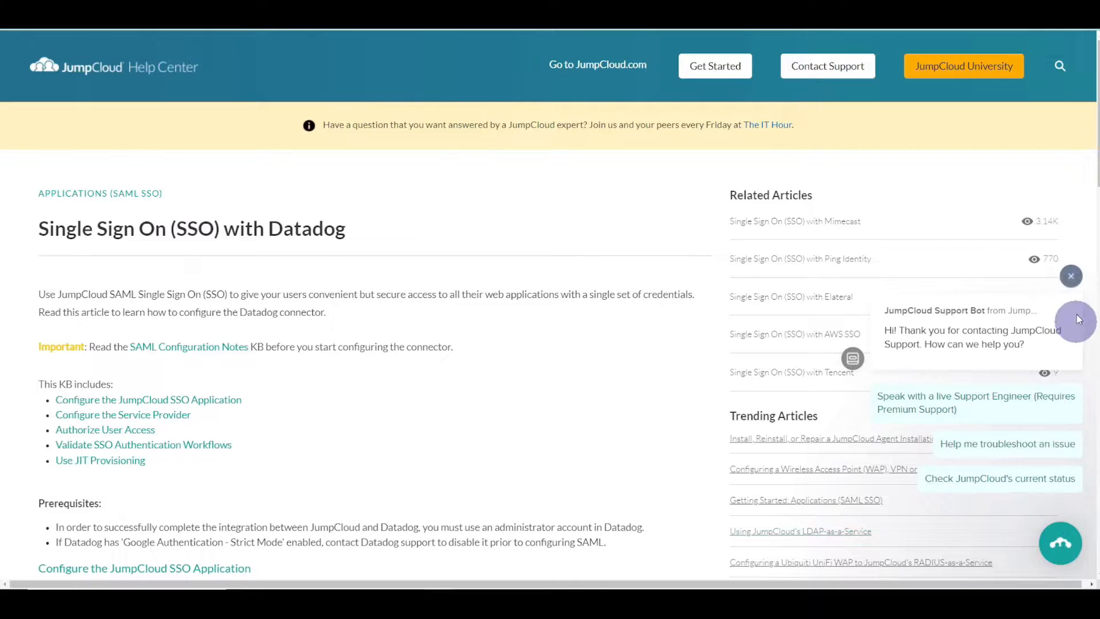
- Close the support chat and go to Datadog's Login Methods via a 'logi' quick search
left_click(1071, 277)
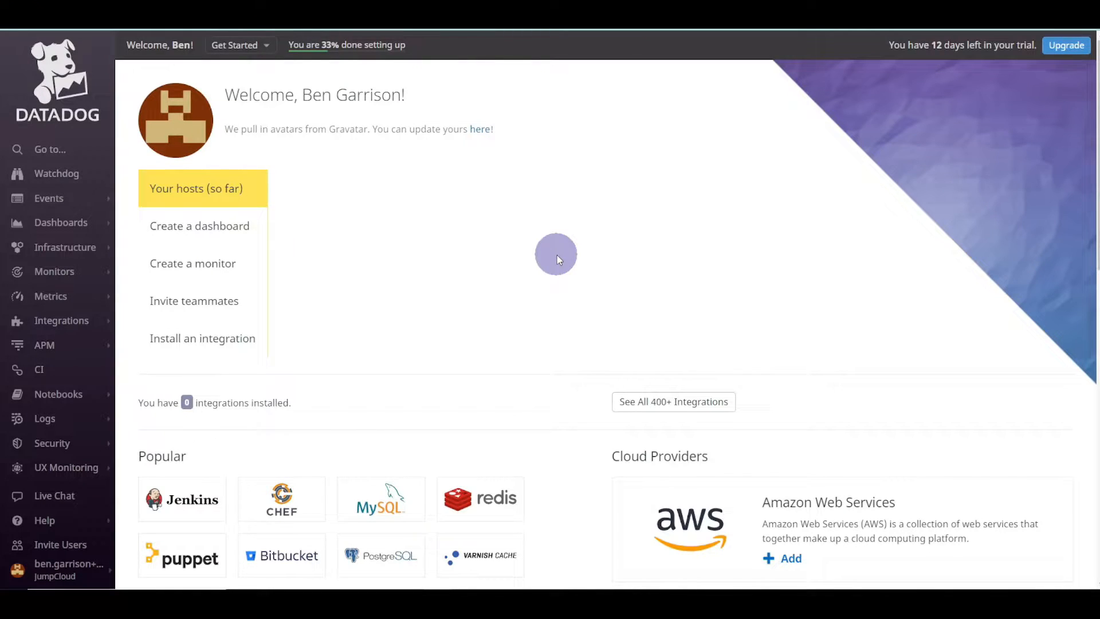
key("ctrl+k")
type("logi")
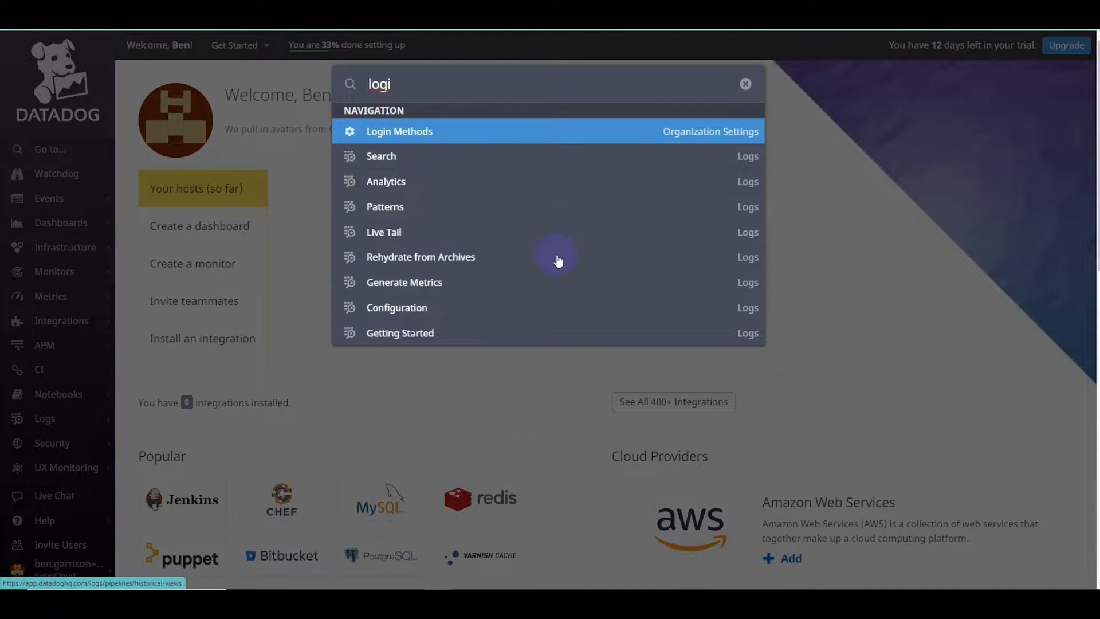
key("Return")
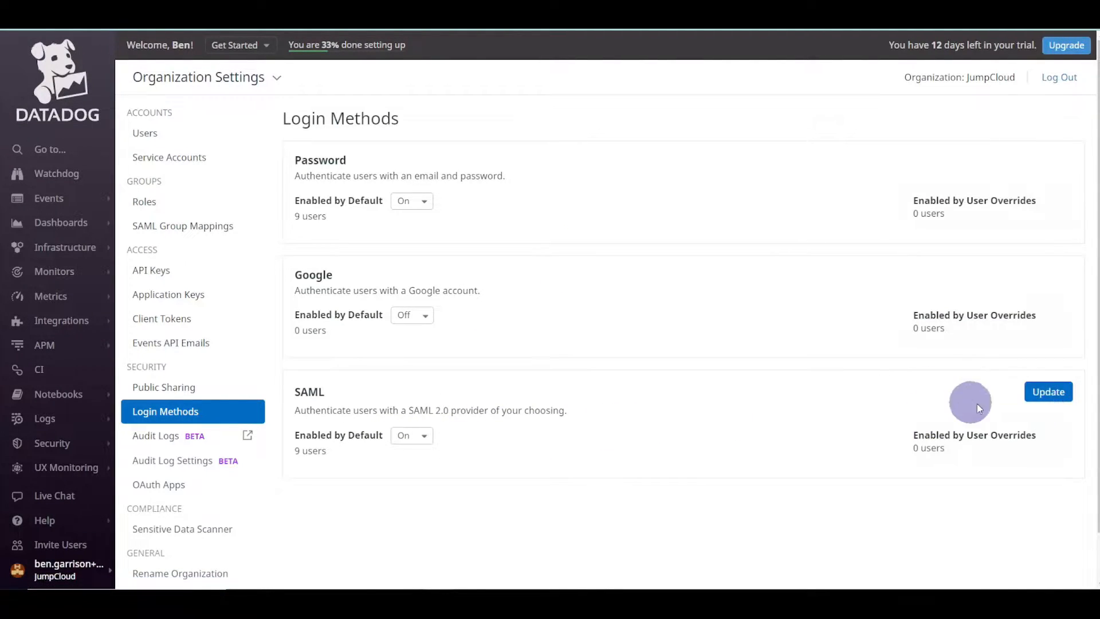
- Keep SAML enabled by default and open the SAML configuration for updating
left_click(424, 439)
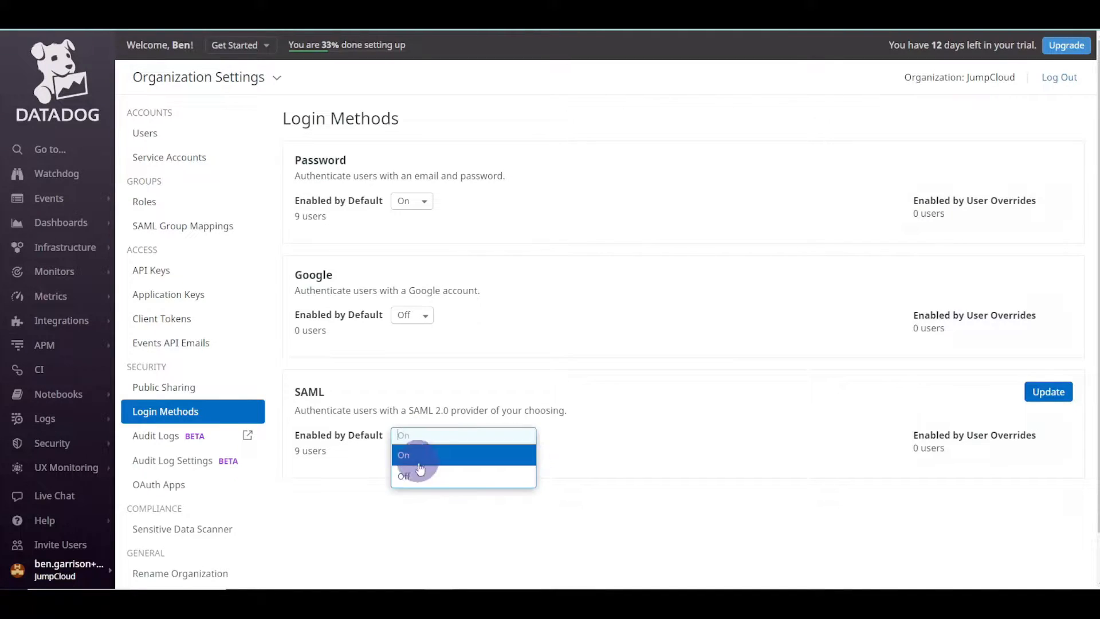
left_click(511, 435)
left_click(1060, 393)
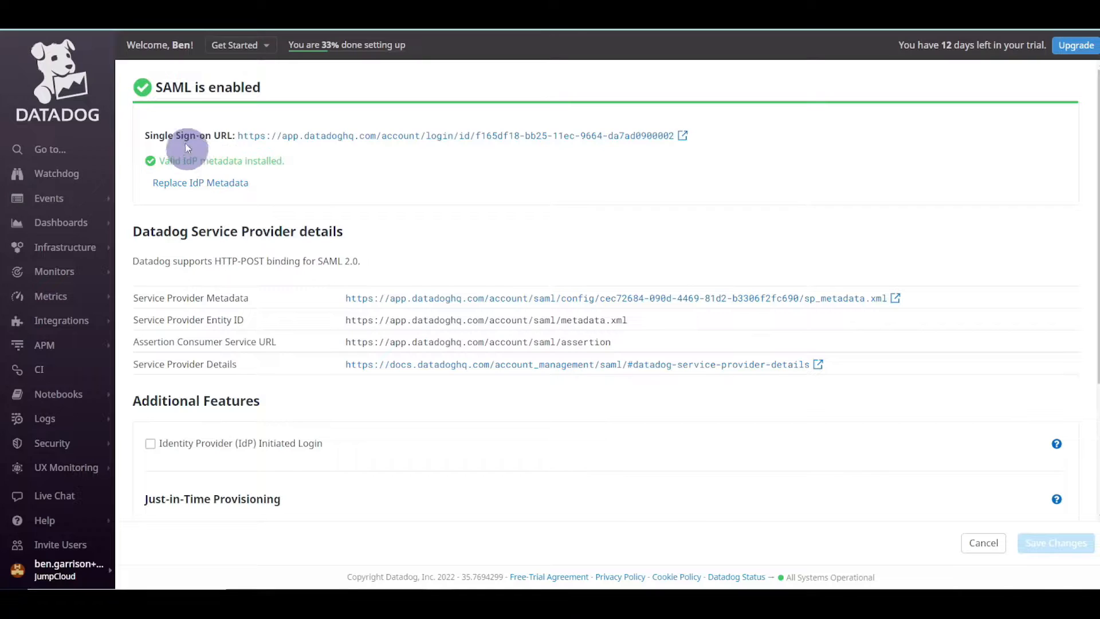
- Check Datadog's Single Sign-on URL and the valid IdP metadata status message
left_click_drag(153, 135, 735, 135)
left_click(652, 179)
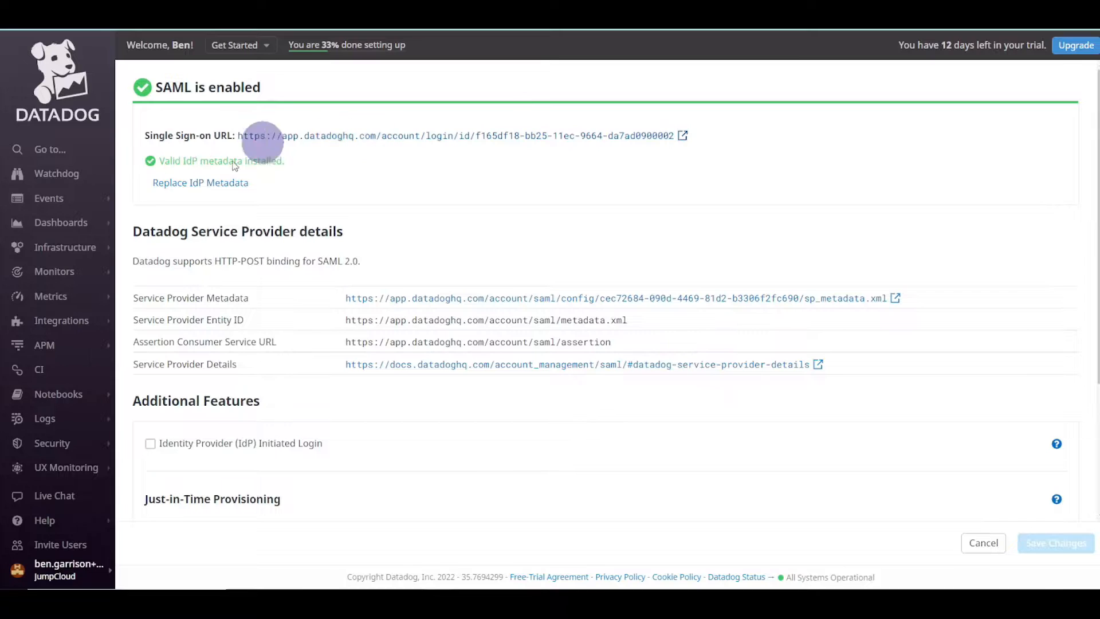
left_click_drag(159, 161, 193, 161)
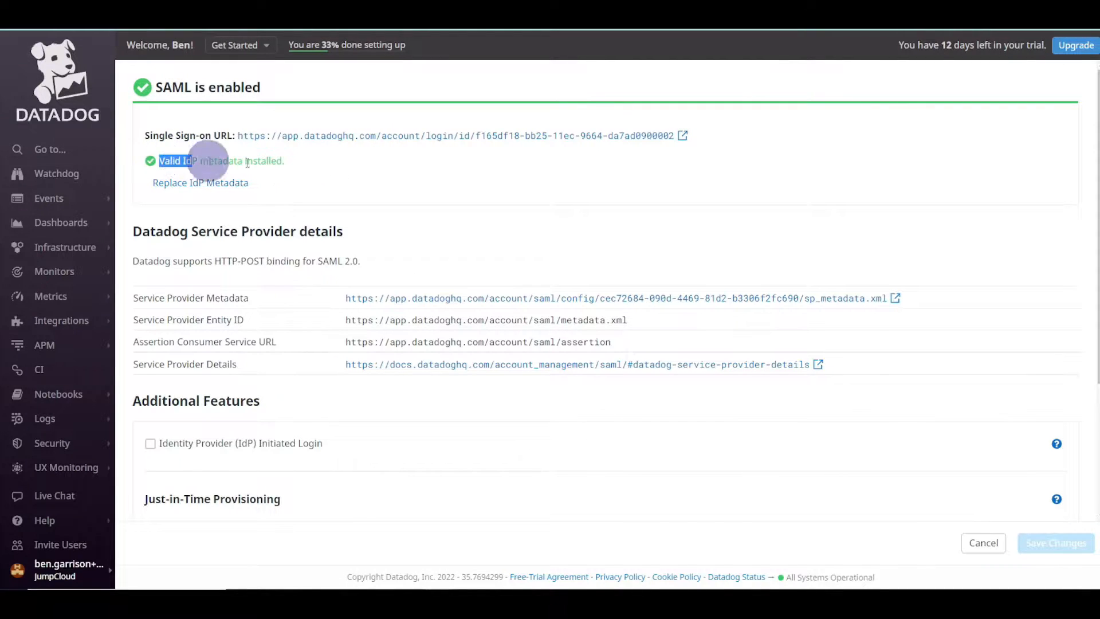
left_click(299, 164)
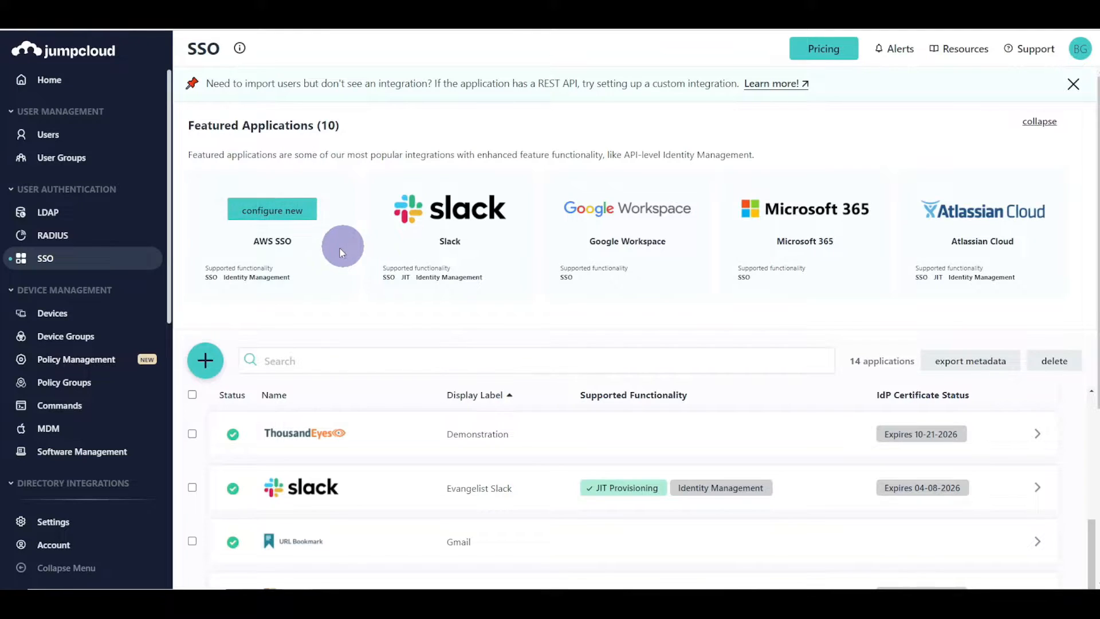
- Add the Datadog connector from a 'data' catalogue search, label it Datadog, and view its SSO settings
left_click(206, 361)
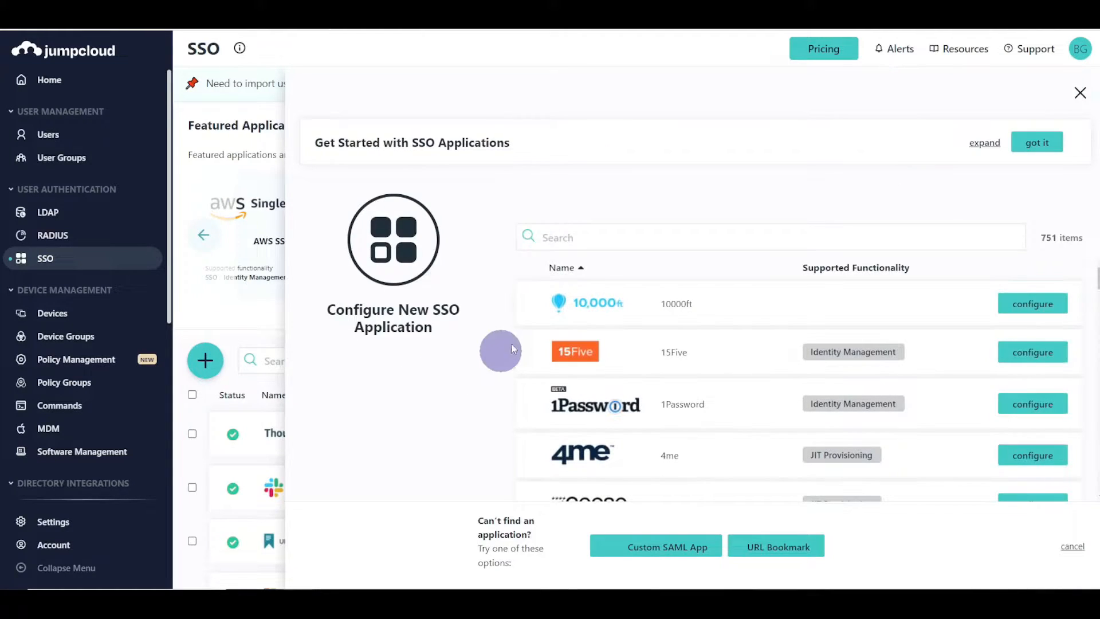
left_click(567, 240)
type("data")
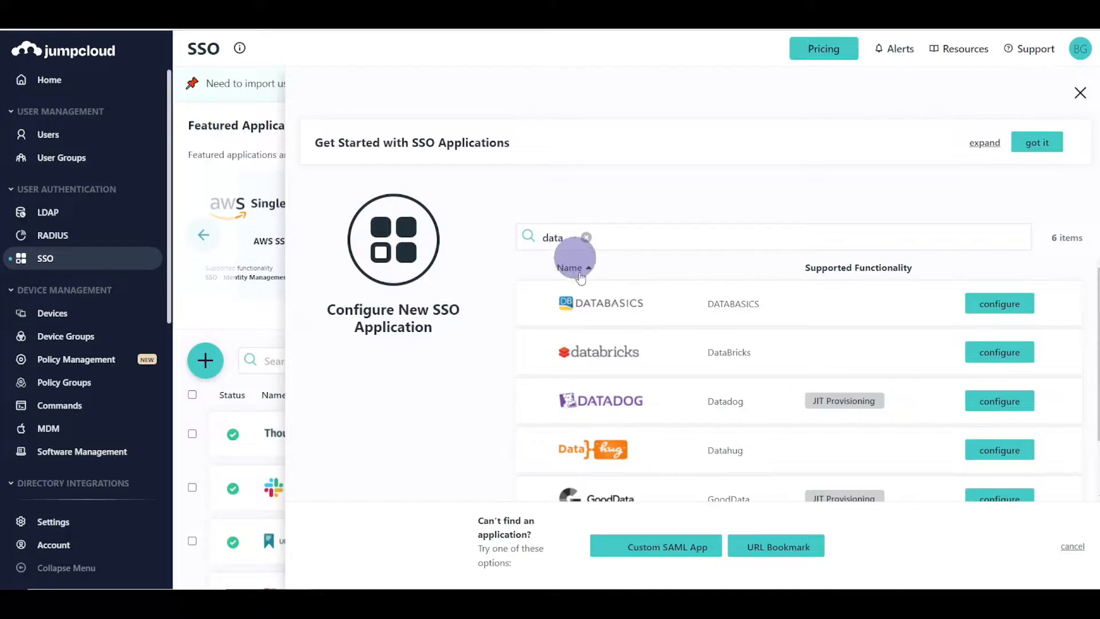
left_click(986, 404)
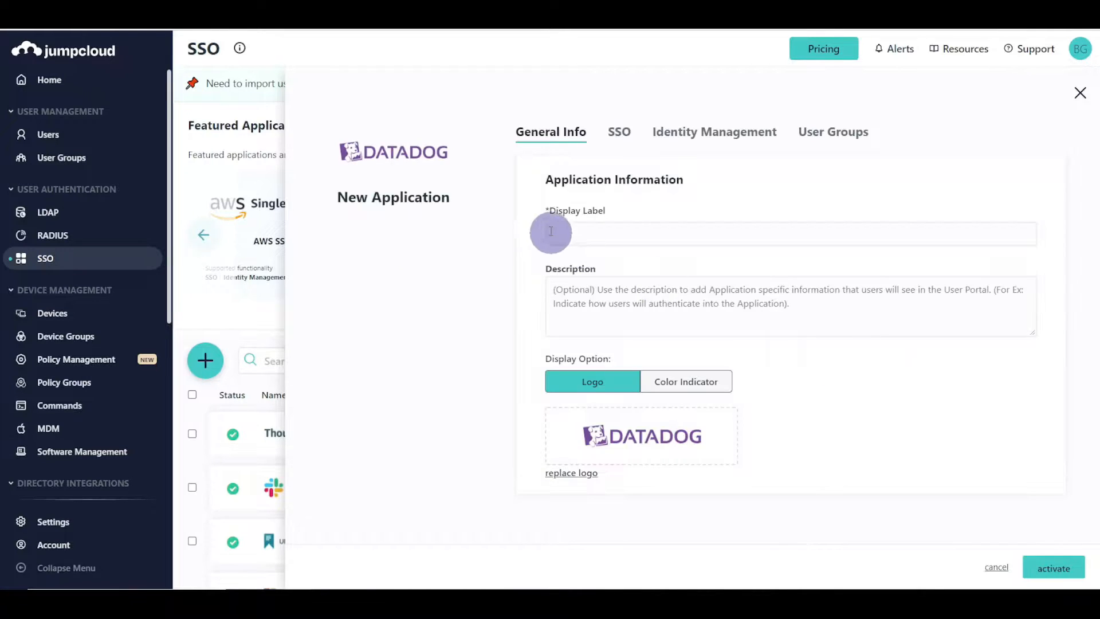
left_click(572, 235)
left_click(578, 277)
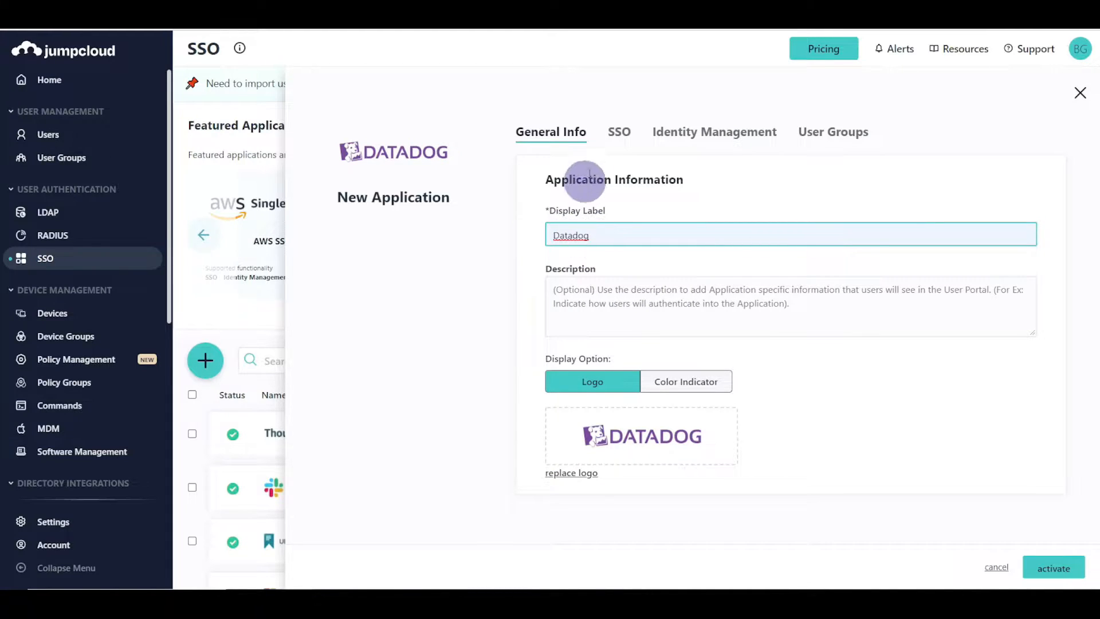
left_click(618, 131)
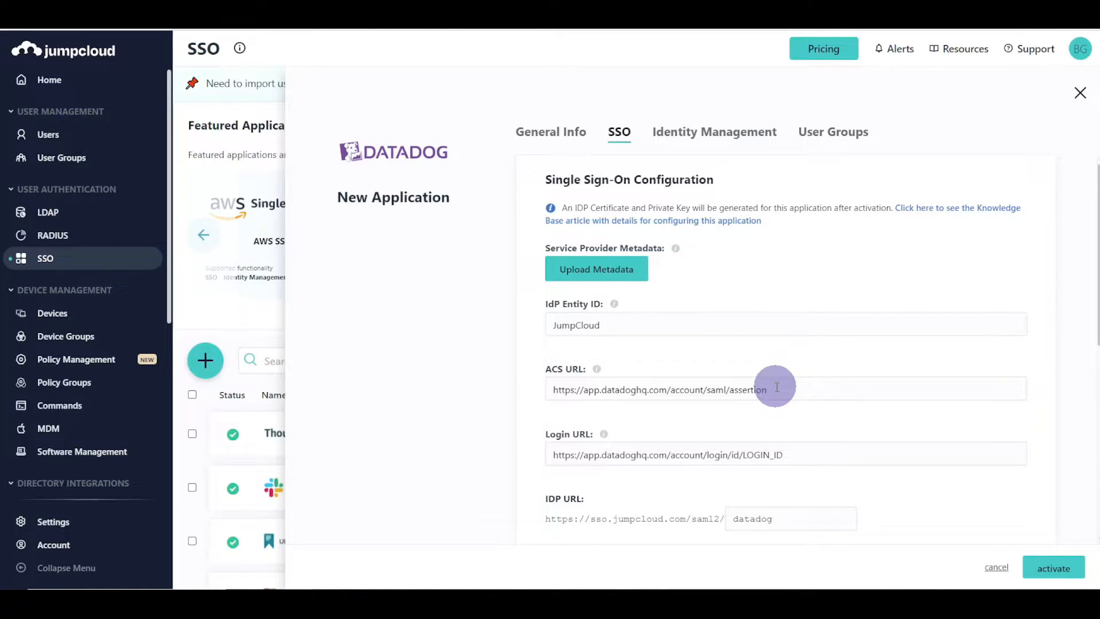
- Review the ACS URL, Login URL, 'datadog' IDP URL suffix and attributes, then activate the connector
left_click_drag(551, 389, 761, 393)
left_click_drag(552, 454, 806, 457)
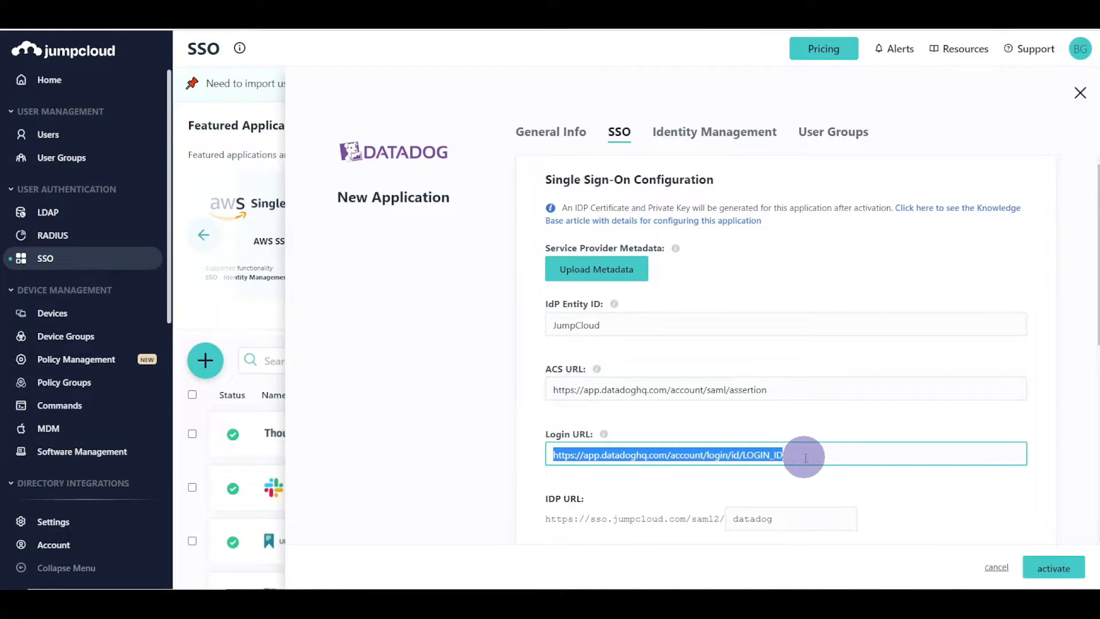
scroll(805, 457, "down", 3)
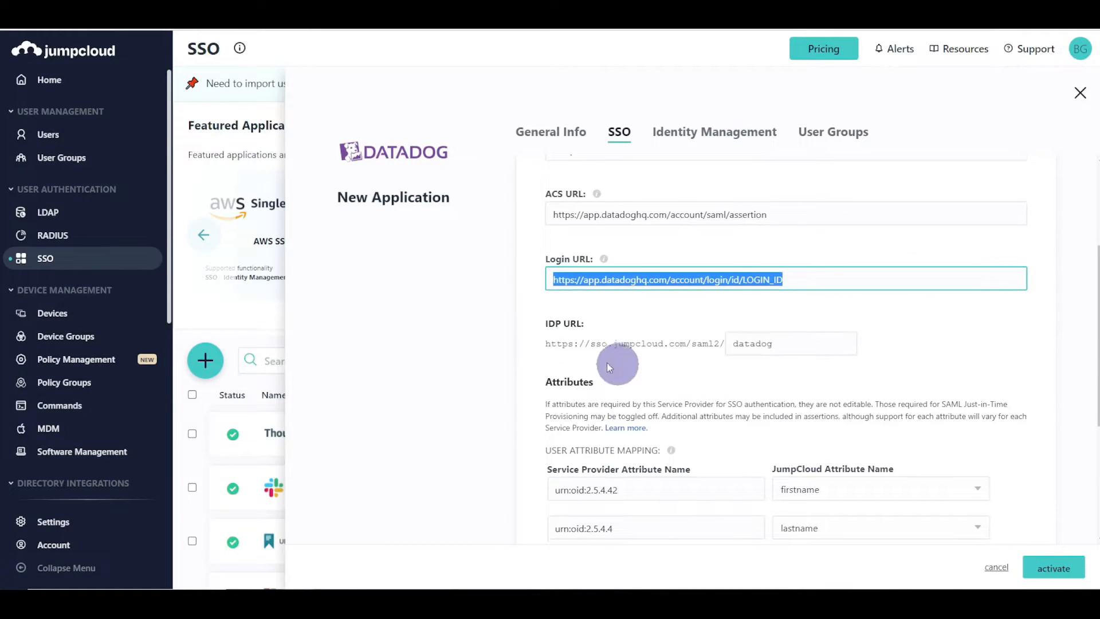
left_click(778, 344)
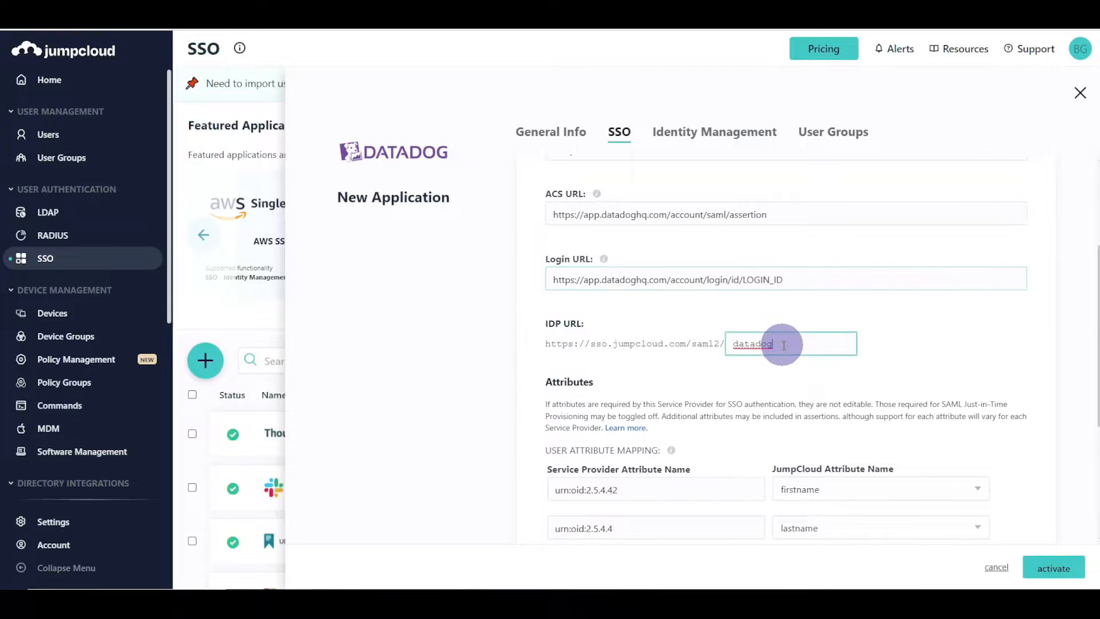
scroll(662, 430, "down", 4)
scroll(658, 398, "up", 4)
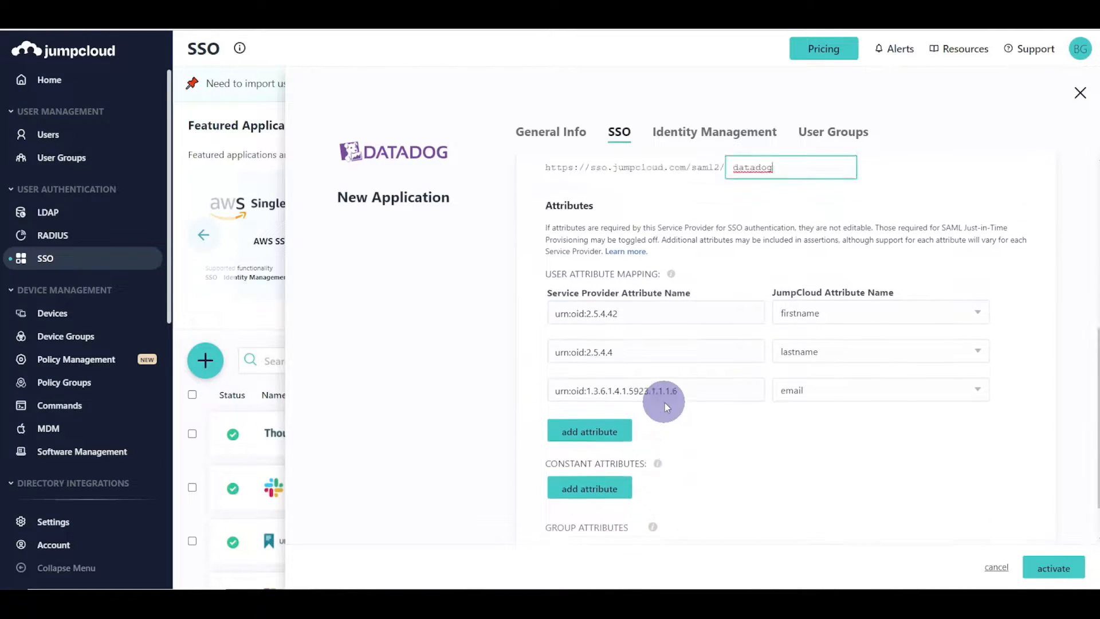
left_click_drag(791, 348, 729, 347)
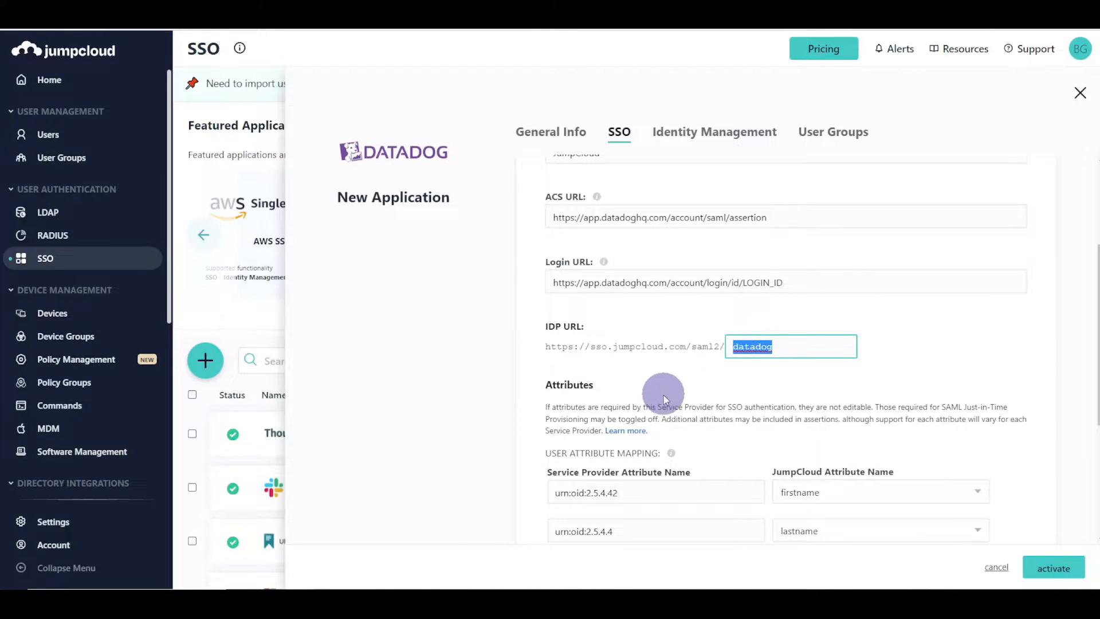
scroll(663, 394, "down", 4)
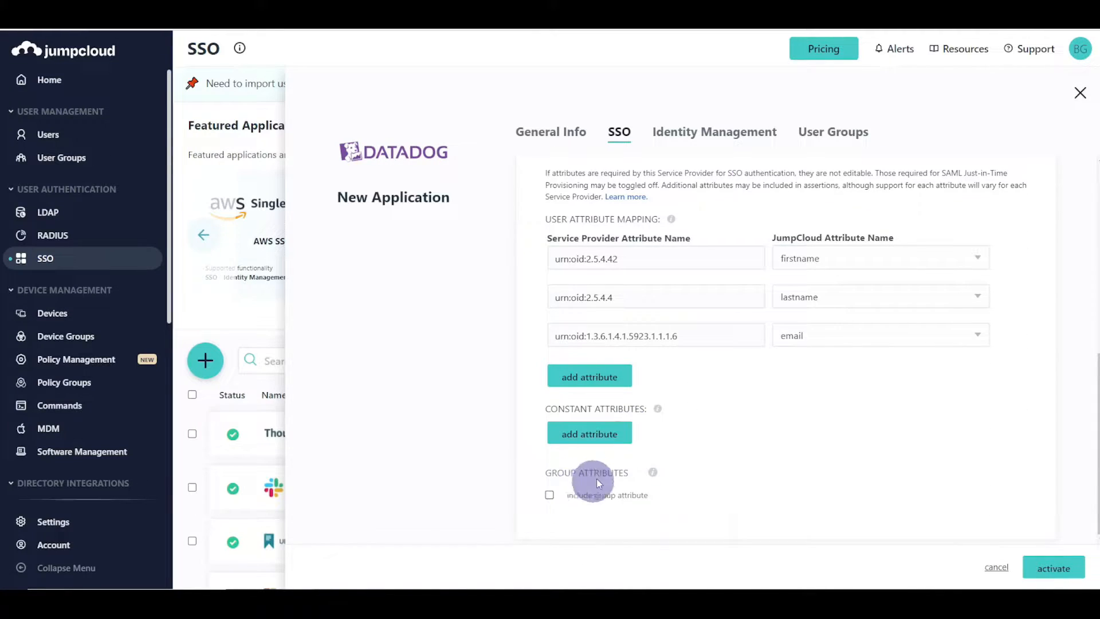
scroll(573, 487, "up", 5)
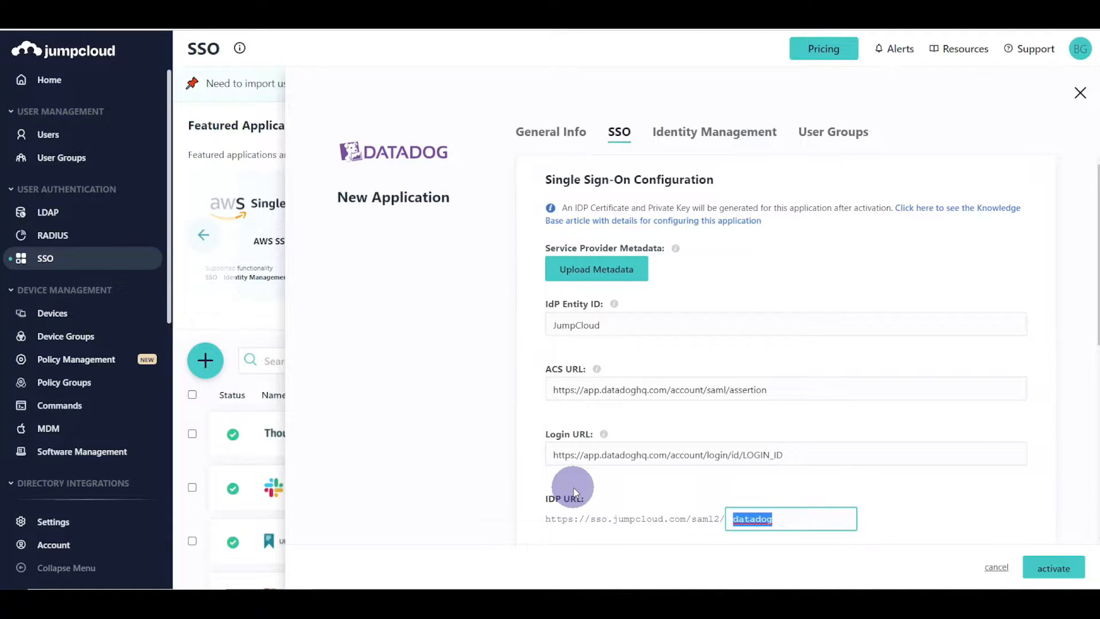
left_click(1054, 567)
- Confirm activation and export the Datadog app's metadata as JumpCloud-datadog-metadata (2).xml
left_click(709, 335)
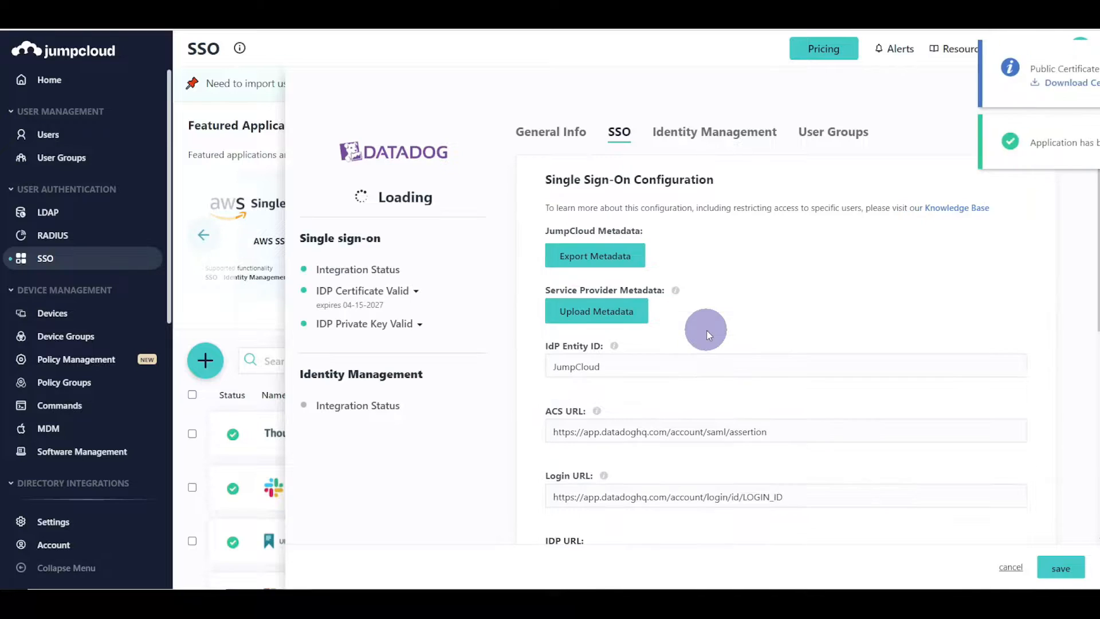
left_click(192, 434)
left_click(941, 363)
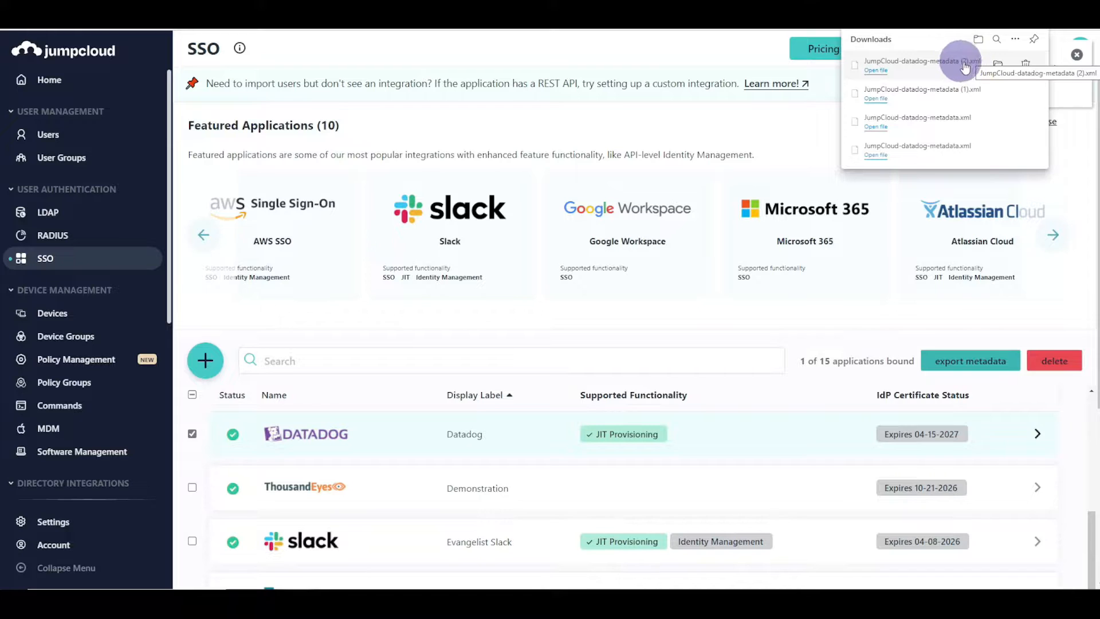
left_click(792, 136)
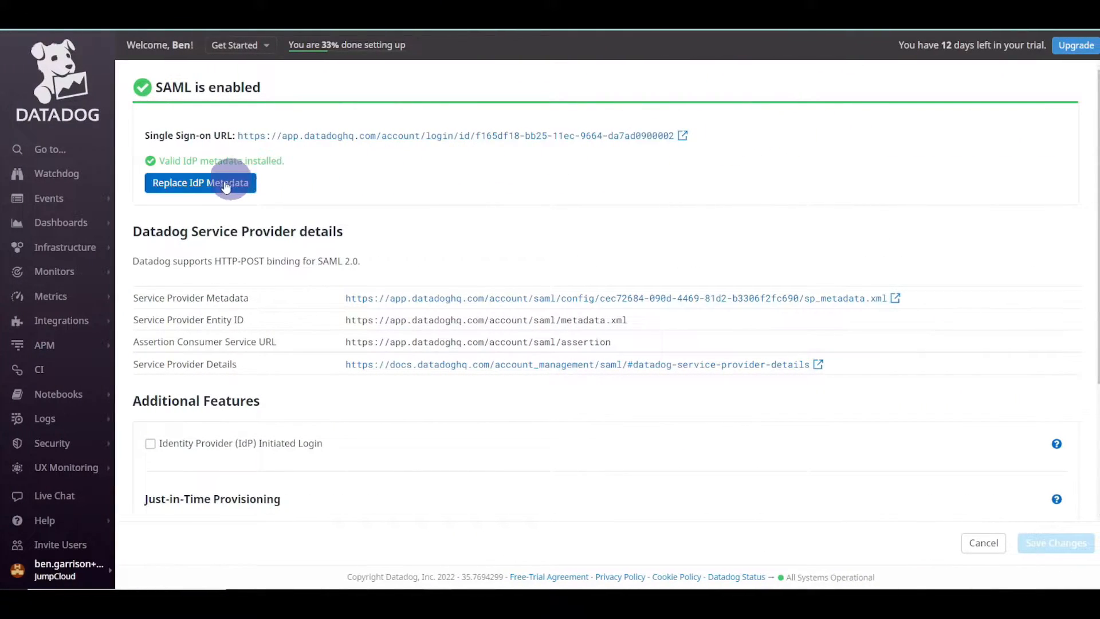
- Upload JumpCloud-datadog-metadata (2).xml as Datadog's IdP metadata and save the SAML settings
left_click(217, 186)
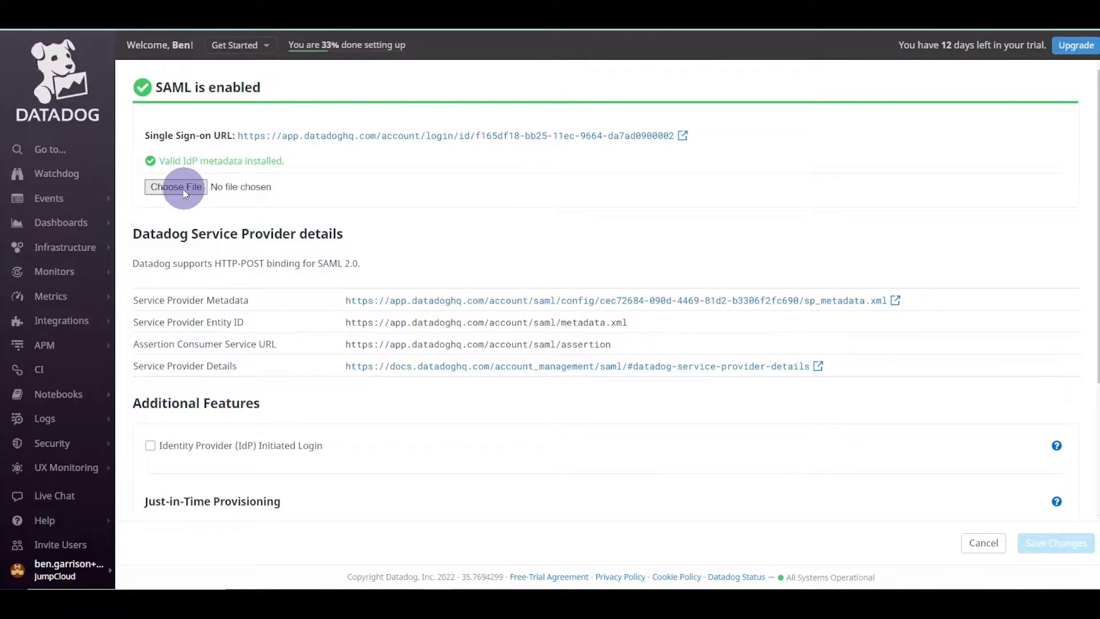
left_click(188, 188)
left_click(213, 92)
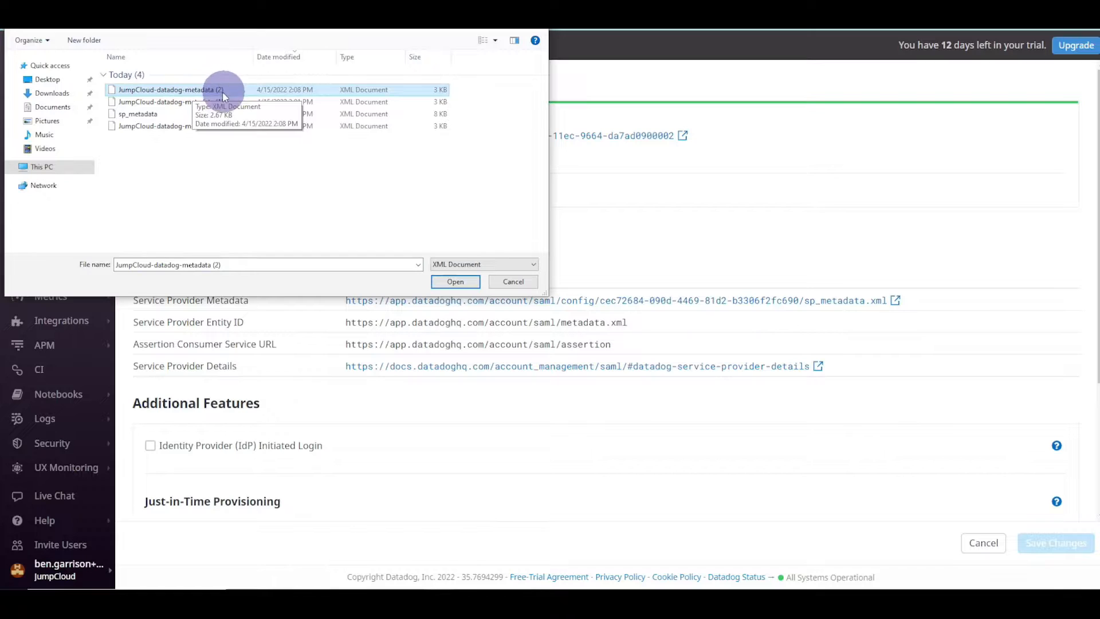
left_click(466, 283)
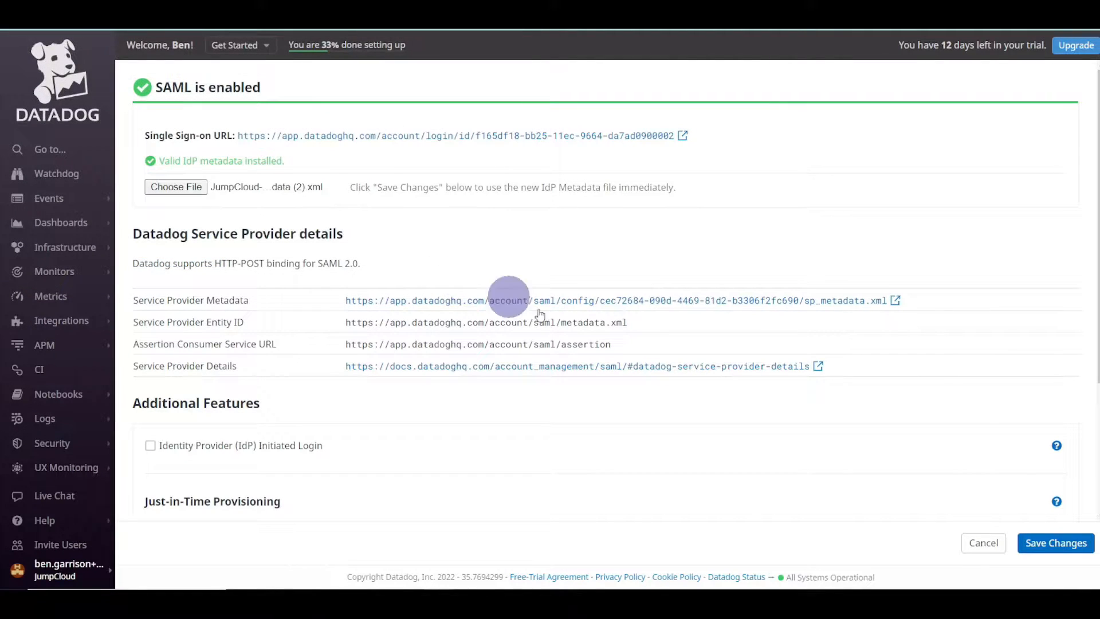
left_click(1042, 551)
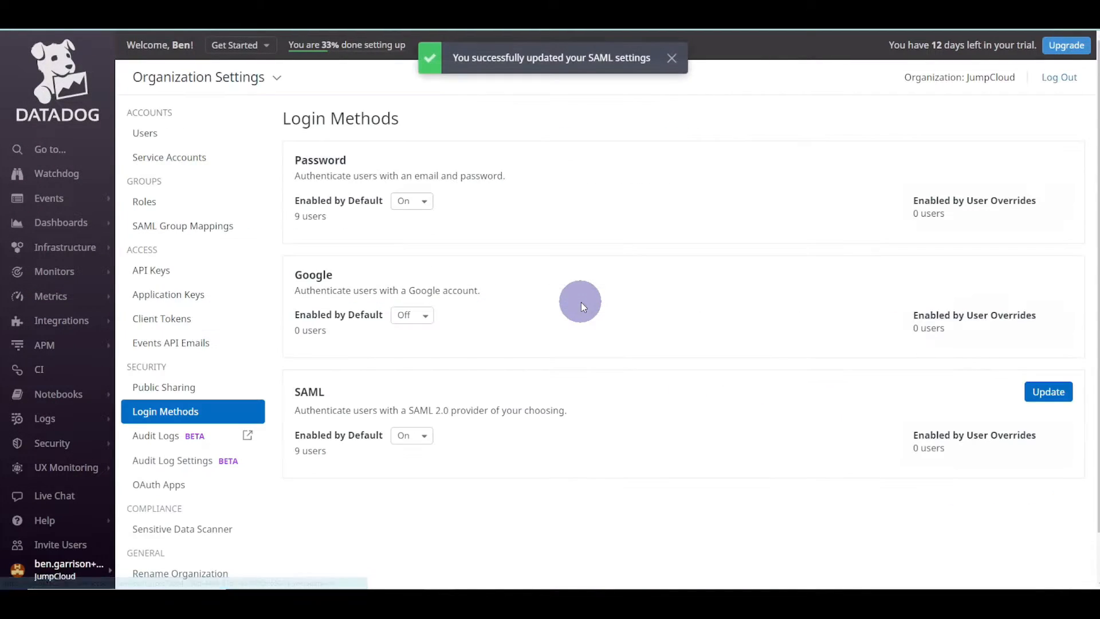
- Copy Datadog's Single Sign-on URL and return to JumpCloud's Datadog application
left_click(1047, 391)
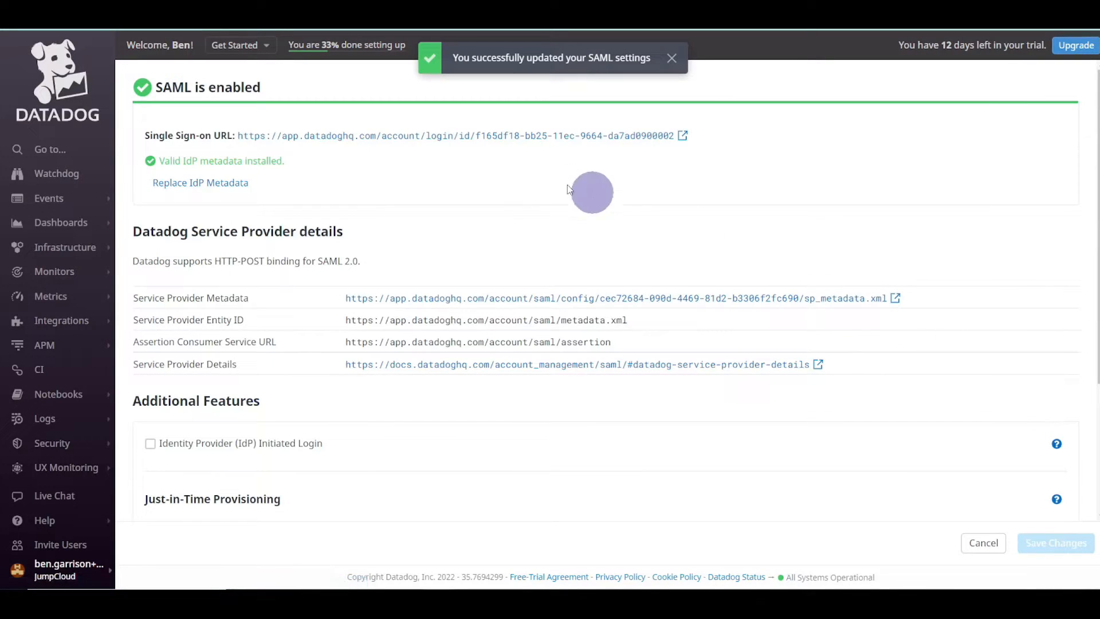
left_click_drag(145, 135, 680, 135)
left_click(485, 172)
right_click(487, 137)
left_click(515, 208)
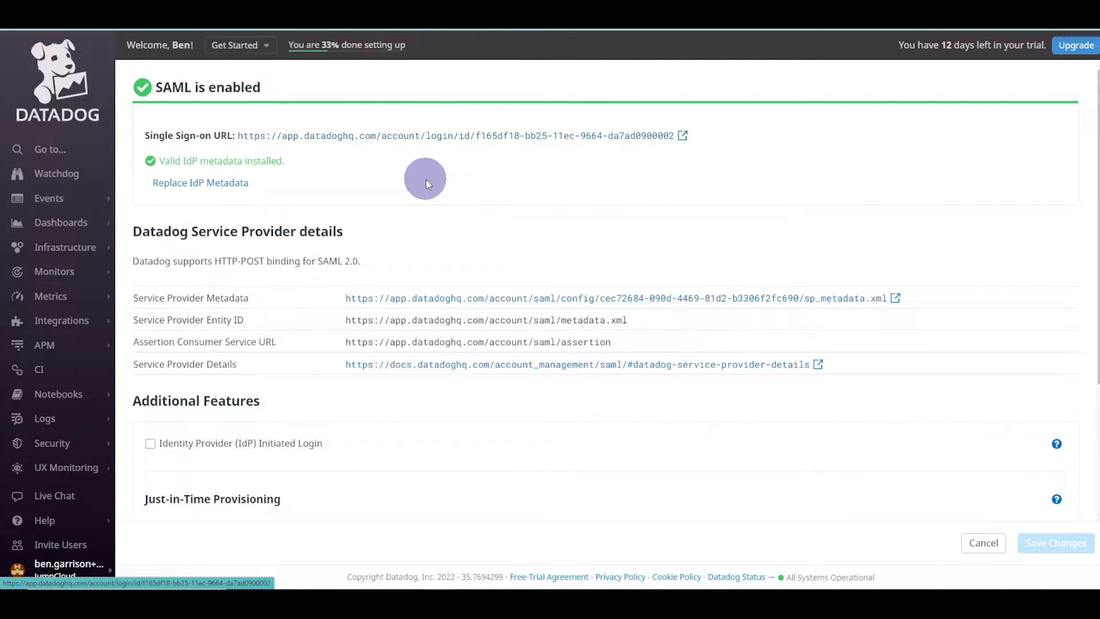
key("ctrl+super+Left")
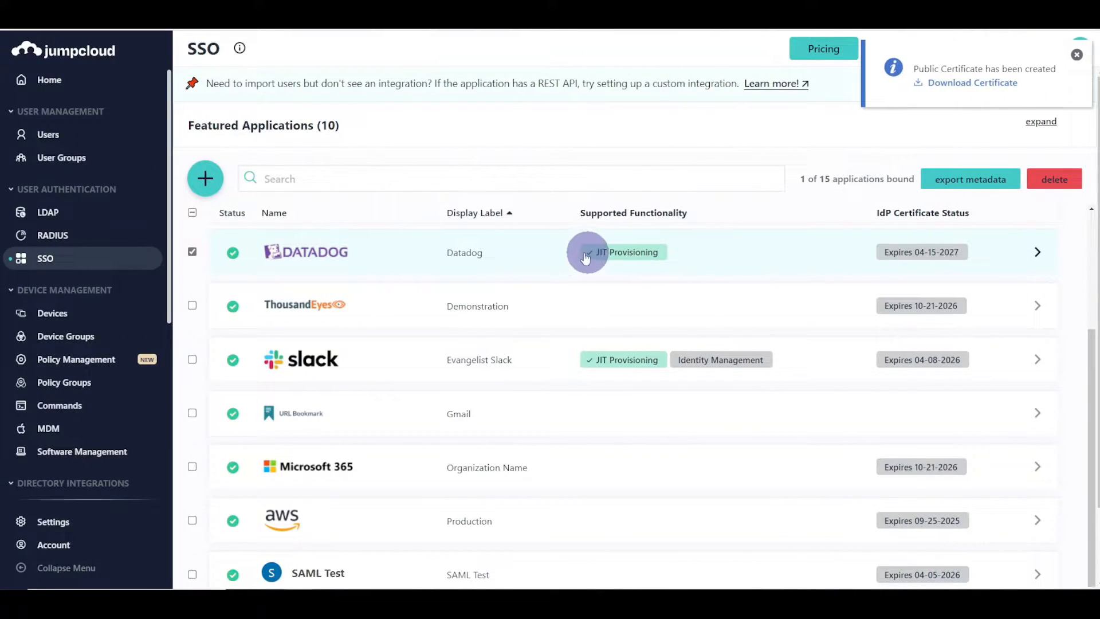
left_click(542, 249)
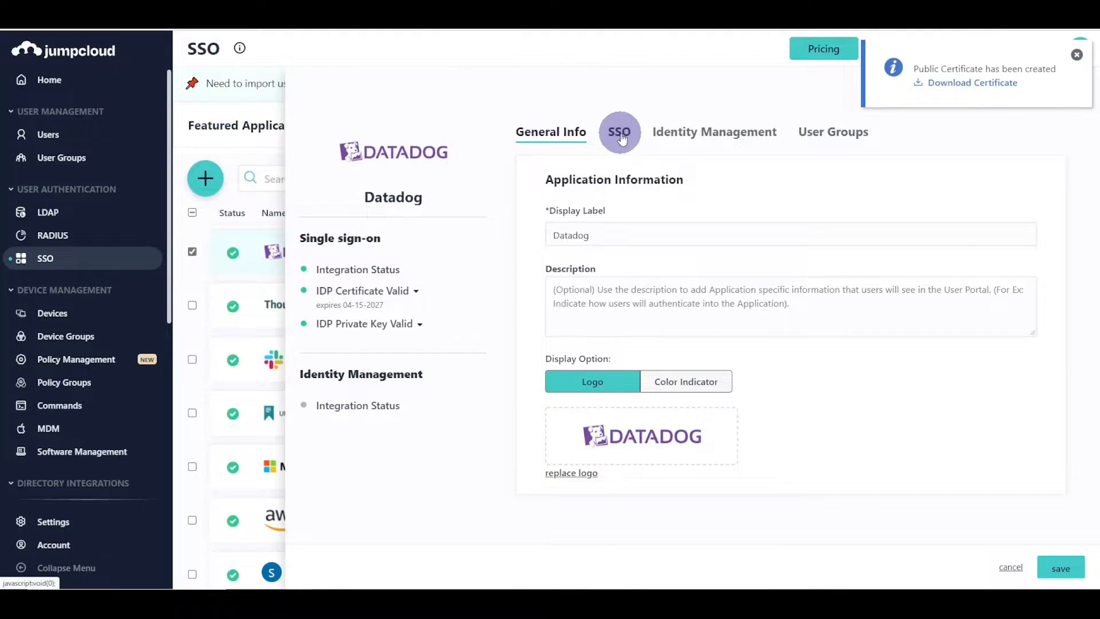
- Paste Datadog's single sign-on URL into the Datadog app's Login URL
left_click(619, 132)
scroll(789, 290, "down", 4)
triple_click(760, 375)
type("https://app.datadoghq.com/account/login/id/f165df18-bb25-11ec-9664-da7ad0900002")
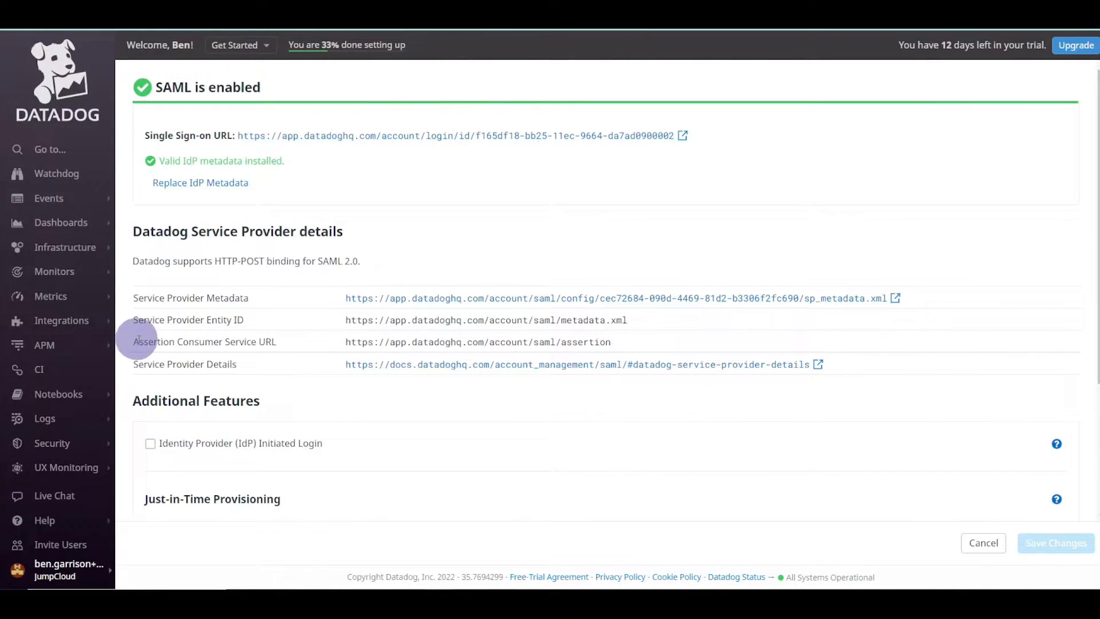
- Replace the ACS URL with Datadog's assertion consumer service URL, removing leading spaces
left_click_drag(346, 342, 615, 349)
key("ctrl+c")
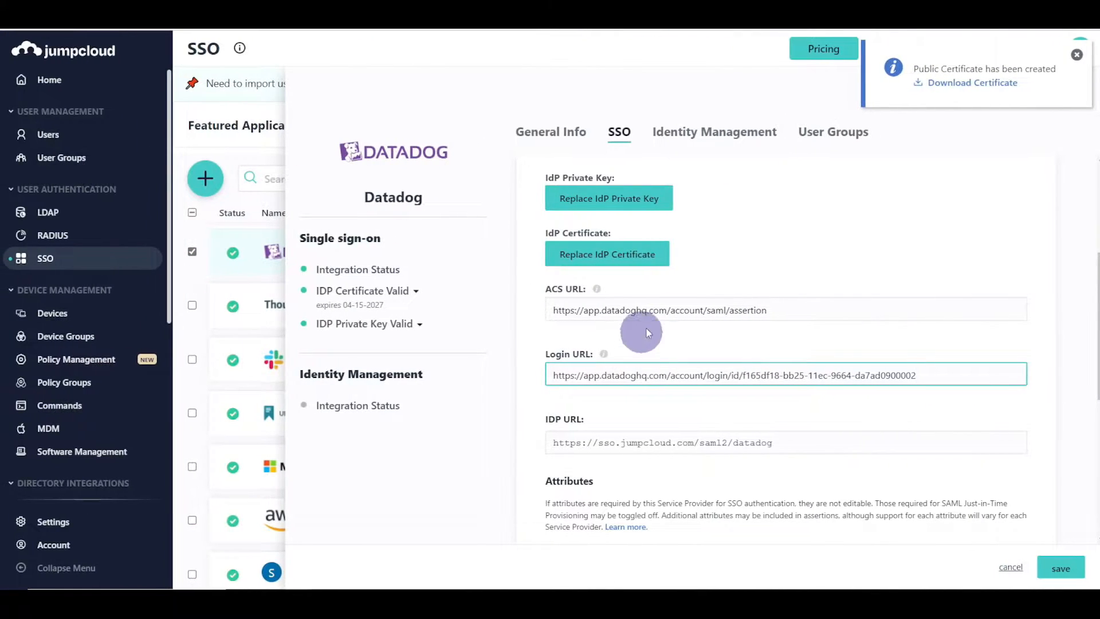
left_click(659, 308)
key("ctrl+a")
key("ctrl+v")
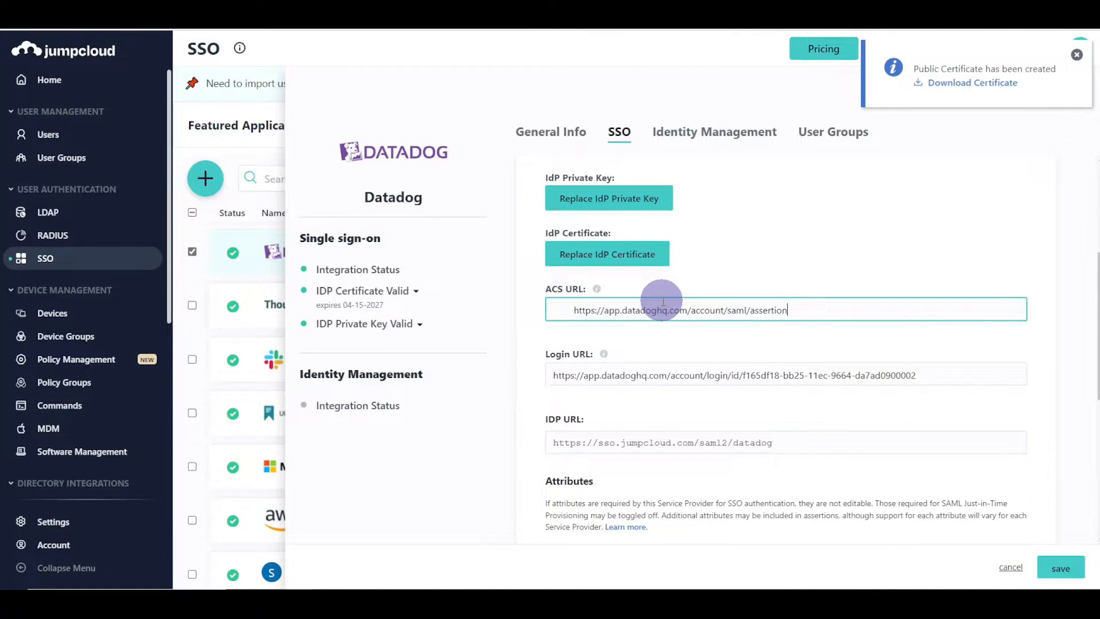
key("ctrl+a")
key("ctrl+v")
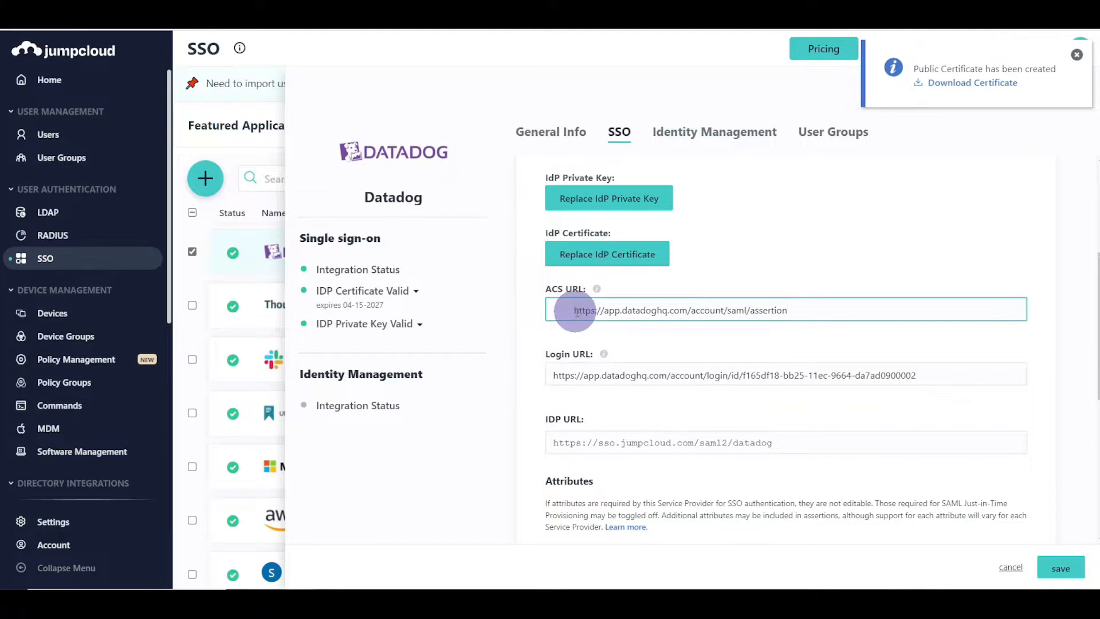
left_click_drag(573, 313, 528, 314)
key("BackSpace")
left_click(791, 313)
- Save the Datadog application and dismiss the certificate and saved notifications
scroll(789, 320, "down", 1)
left_click(1061, 567)
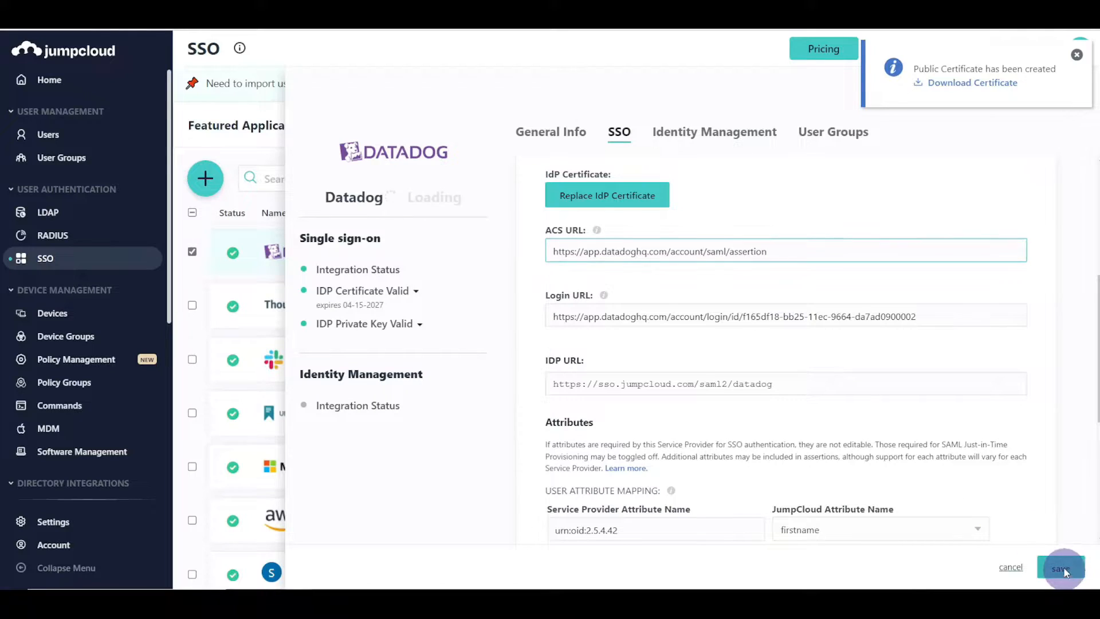
left_click(1076, 117)
left_click(1076, 55)
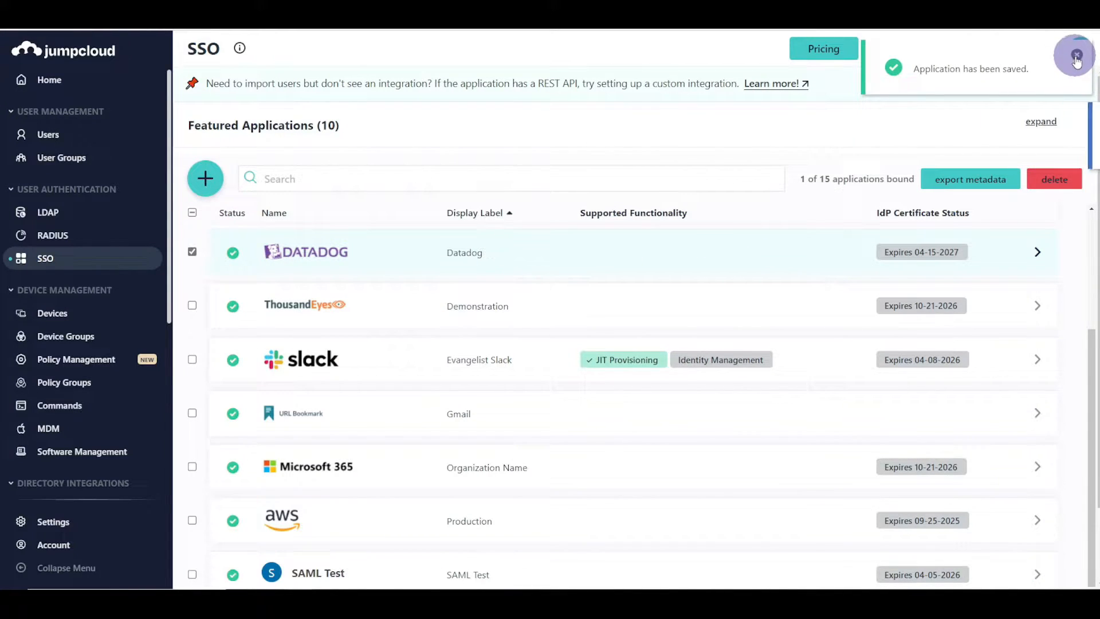
- Bind the DevOps user group to the Datadog application and save
left_click(583, 279)
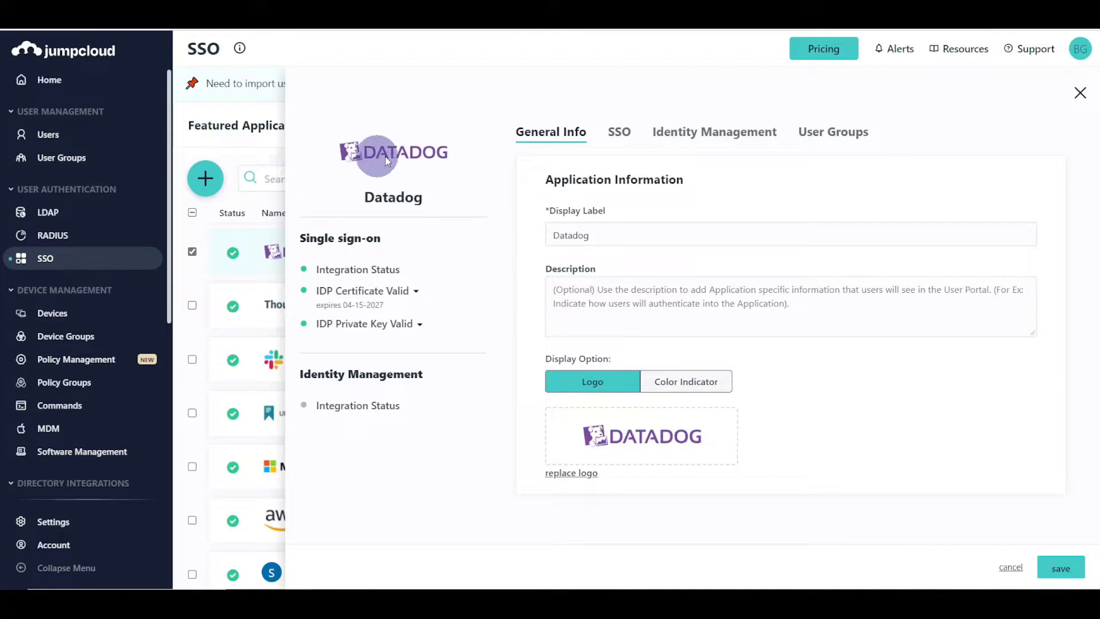
left_click(833, 132)
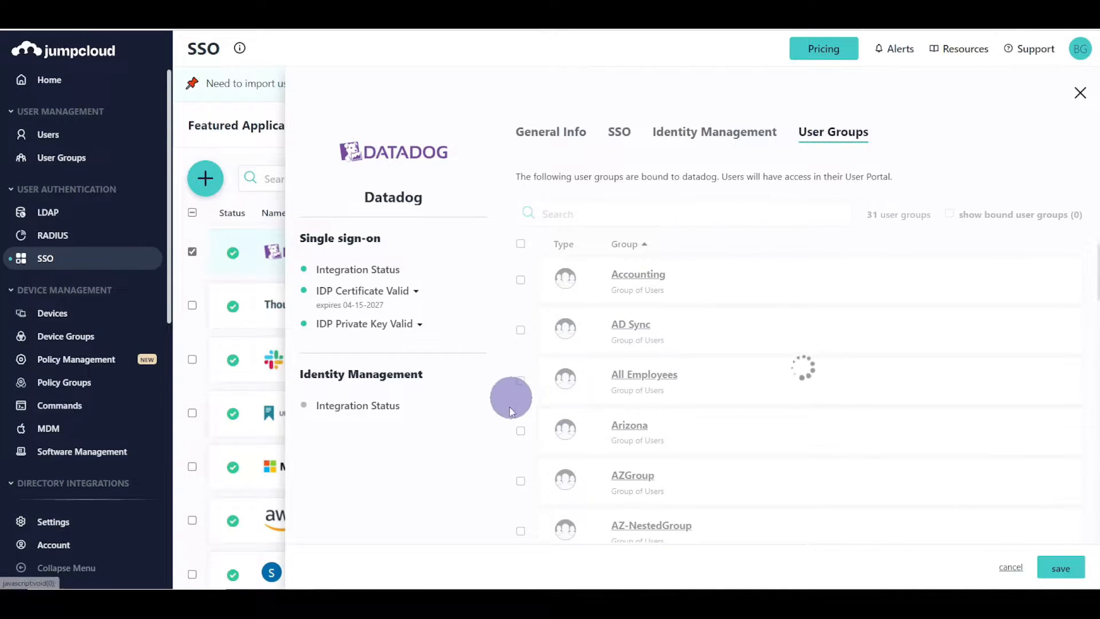
scroll(570, 418, "down", 3)
left_click(520, 448)
left_click(1060, 567)
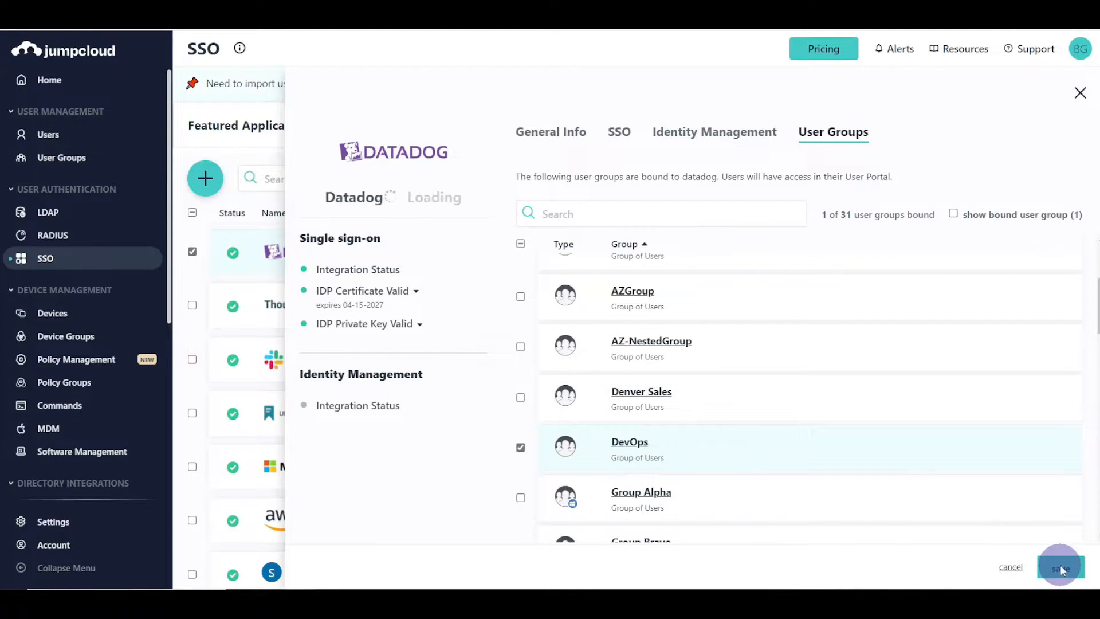
- Open the DevOps user group's member list
left_click(72, 158)
scroll(321, 299, "down", 3)
left_click(380, 405)
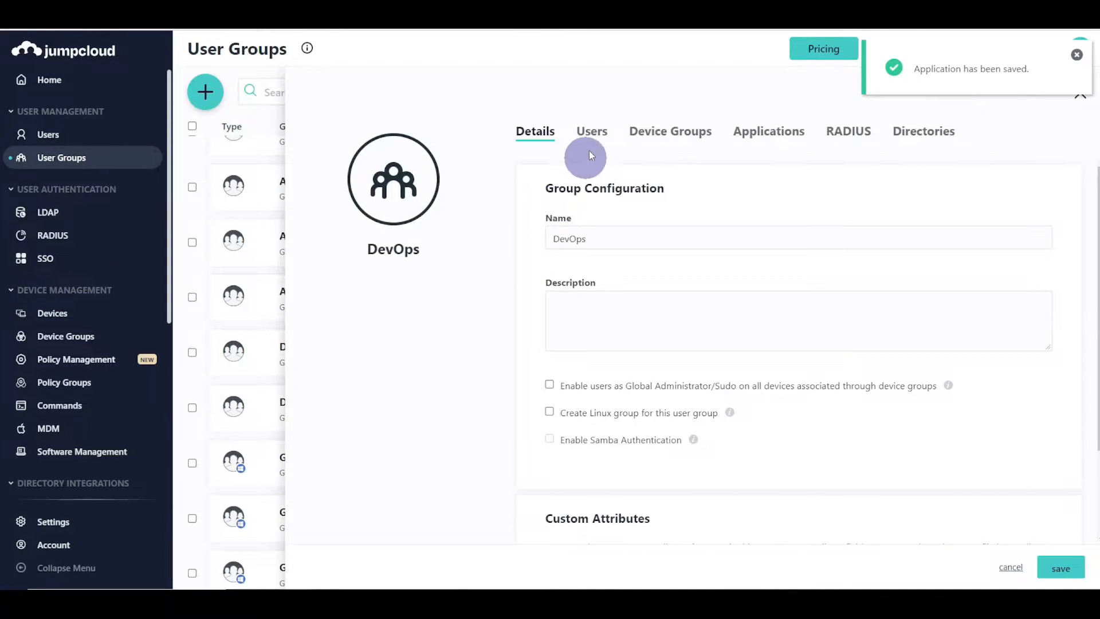
left_click(593, 132)
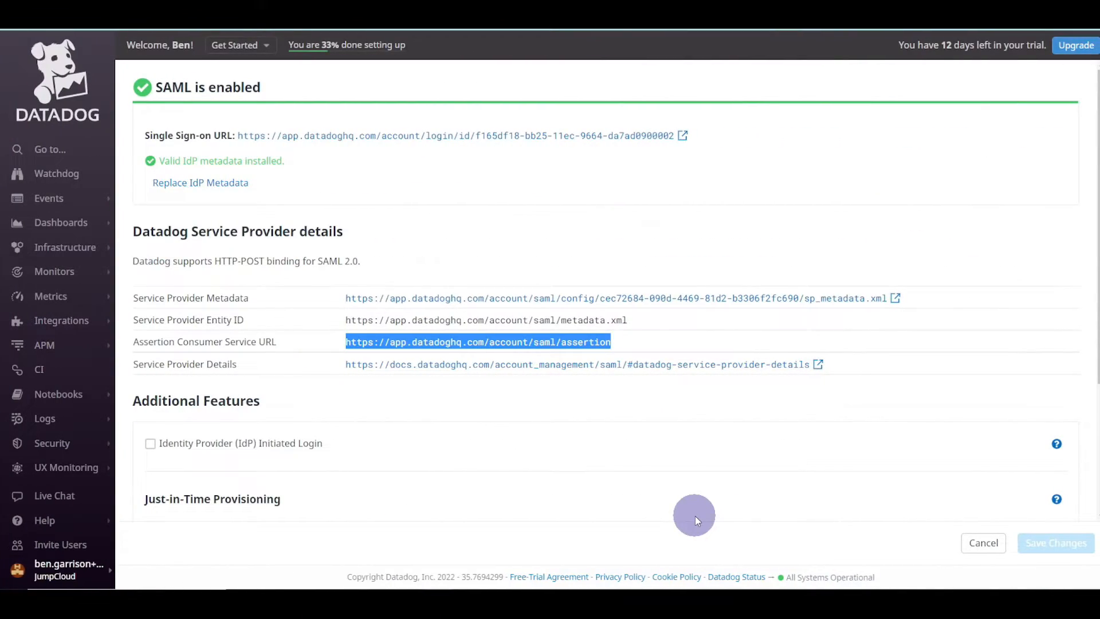
key("ctrl+k")
type("users")
key("Return")
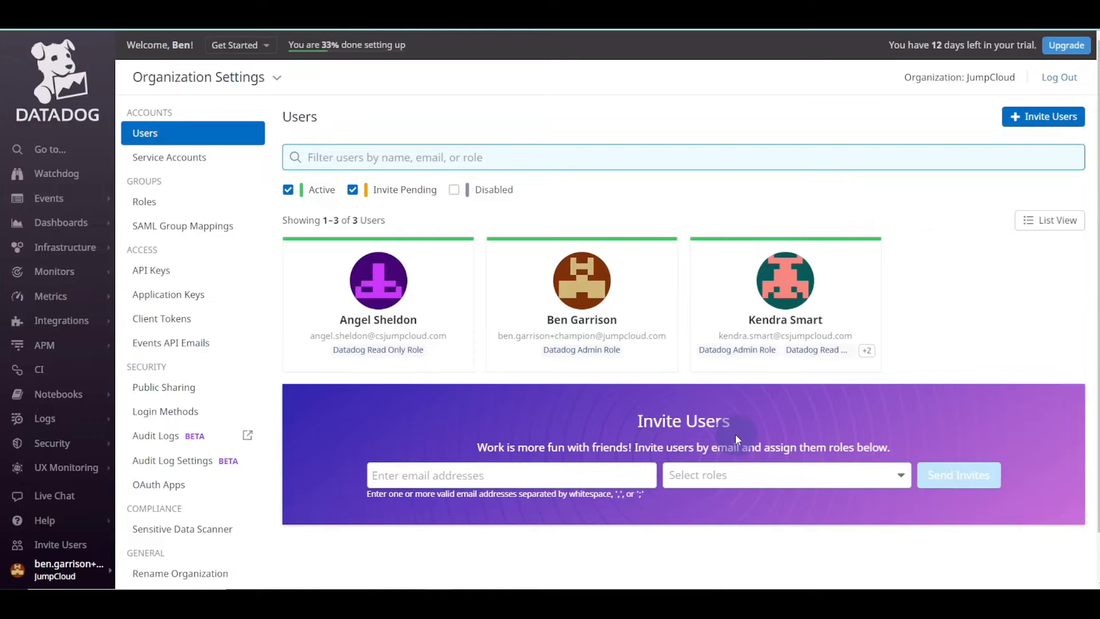
left_click(184, 409)
left_click(1048, 392)
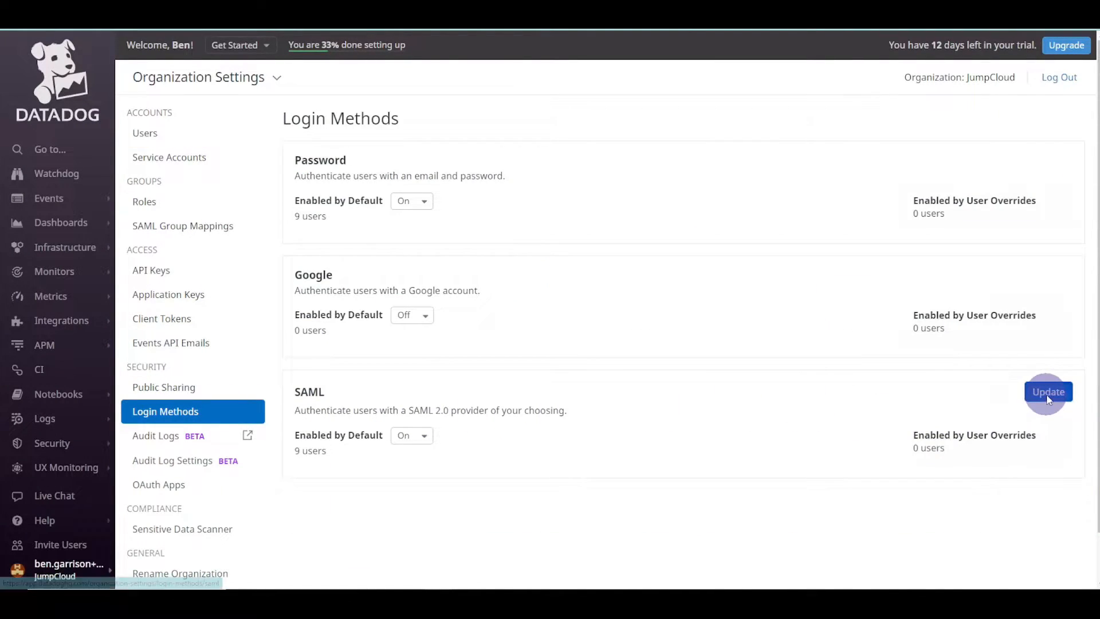
scroll(466, 434, "down", 3)
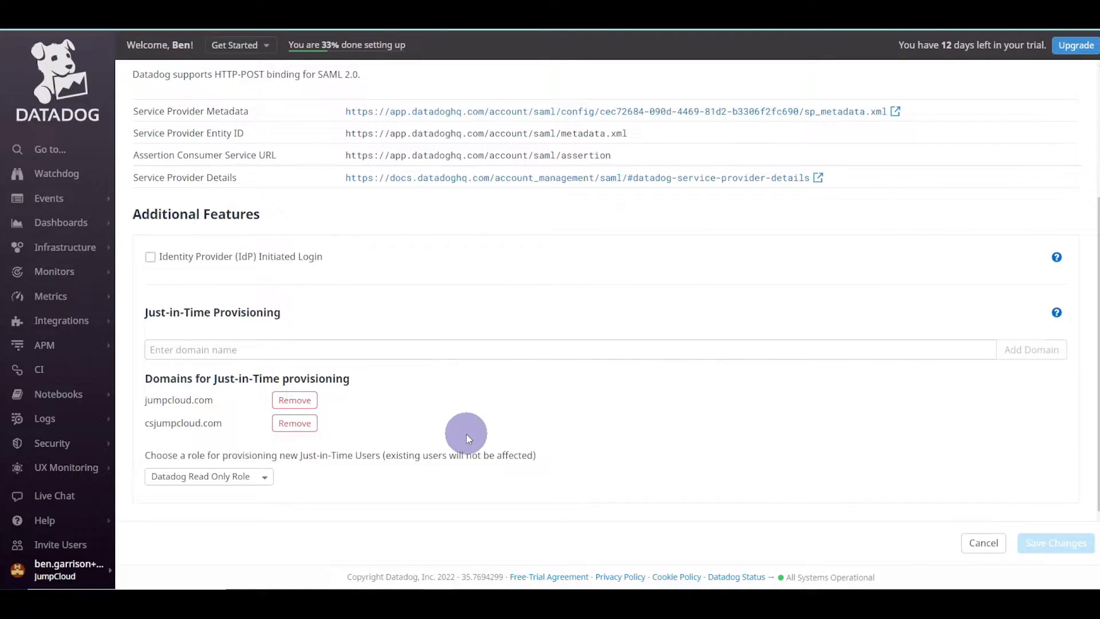
left_click_drag(180, 379, 349, 379)
left_click_drag(145, 400, 212, 400)
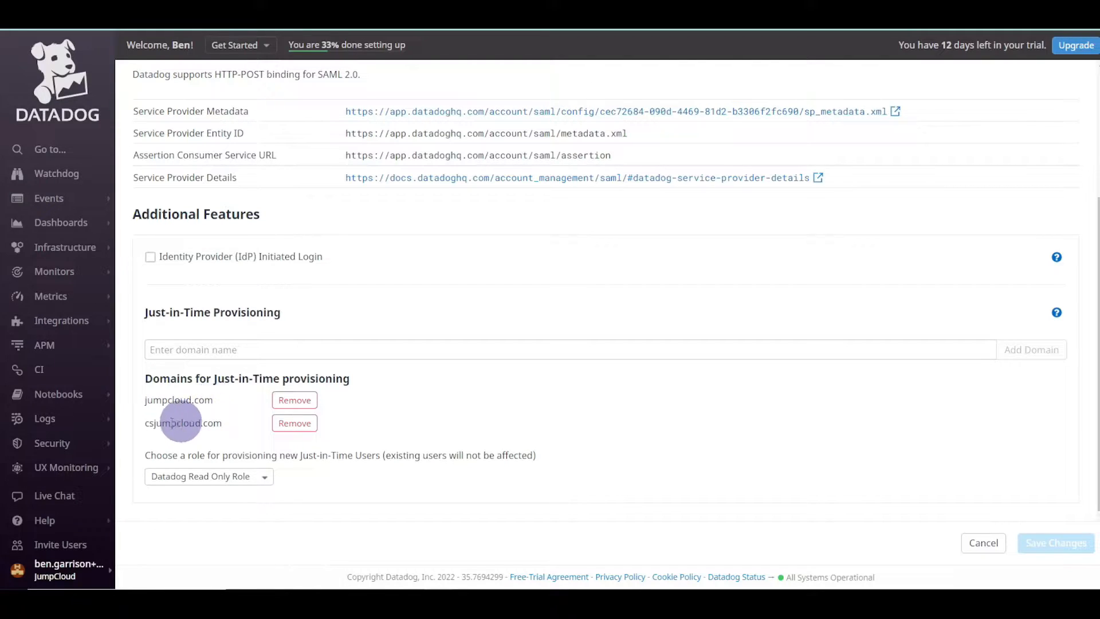
left_click_drag(146, 423, 224, 449)
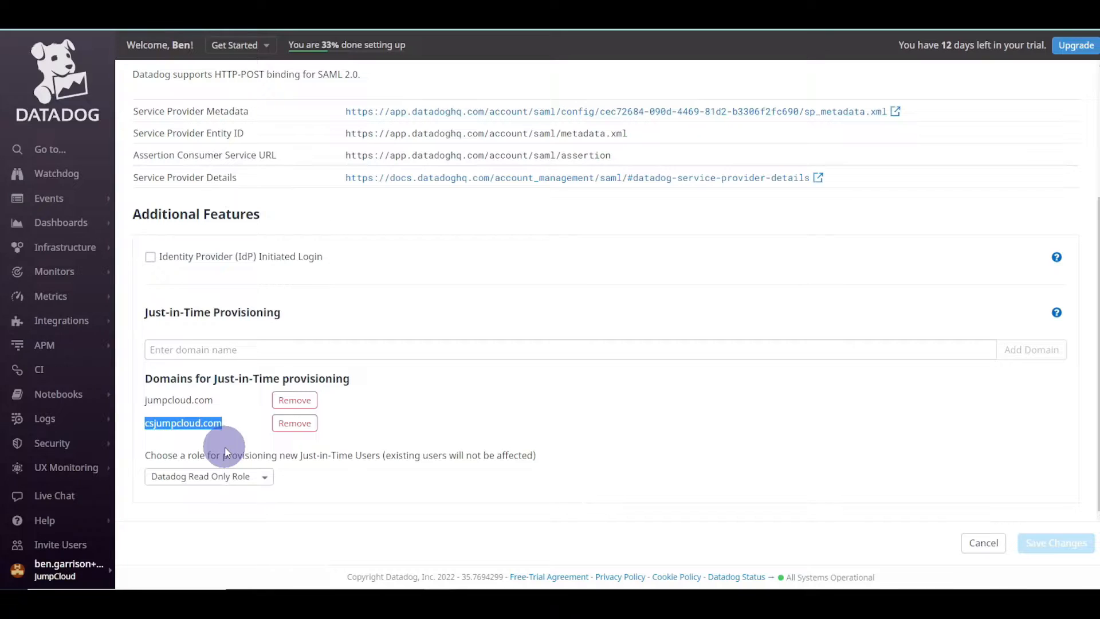
left_click(246, 350)
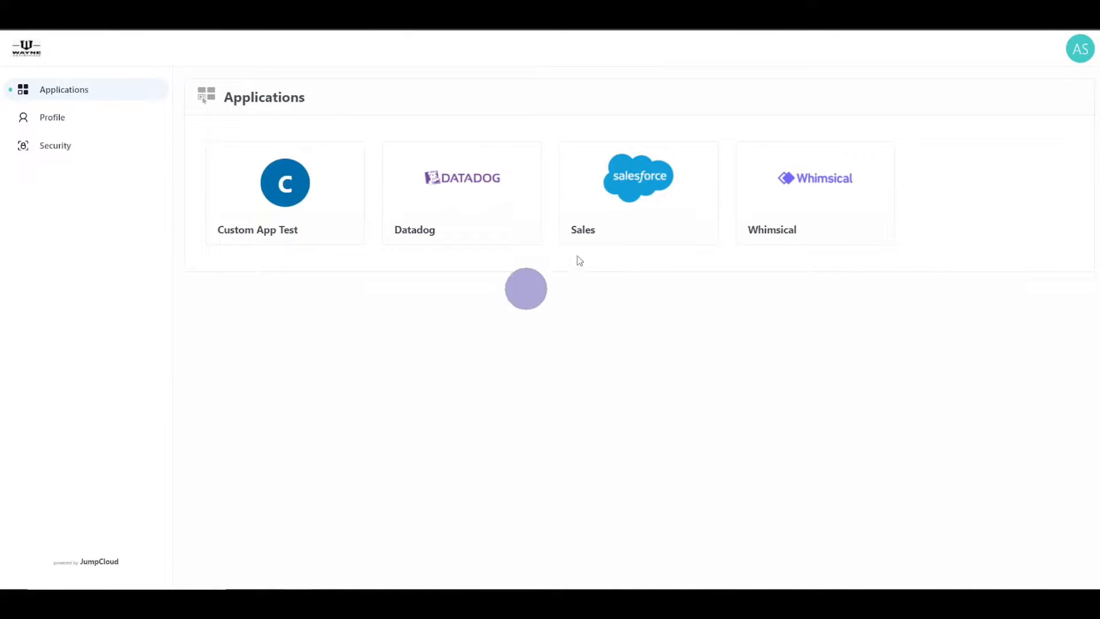
- Open Datadog's Users page via a 'user' quick search, then launch Datadog from the portal tile
left_click(1075, 49)
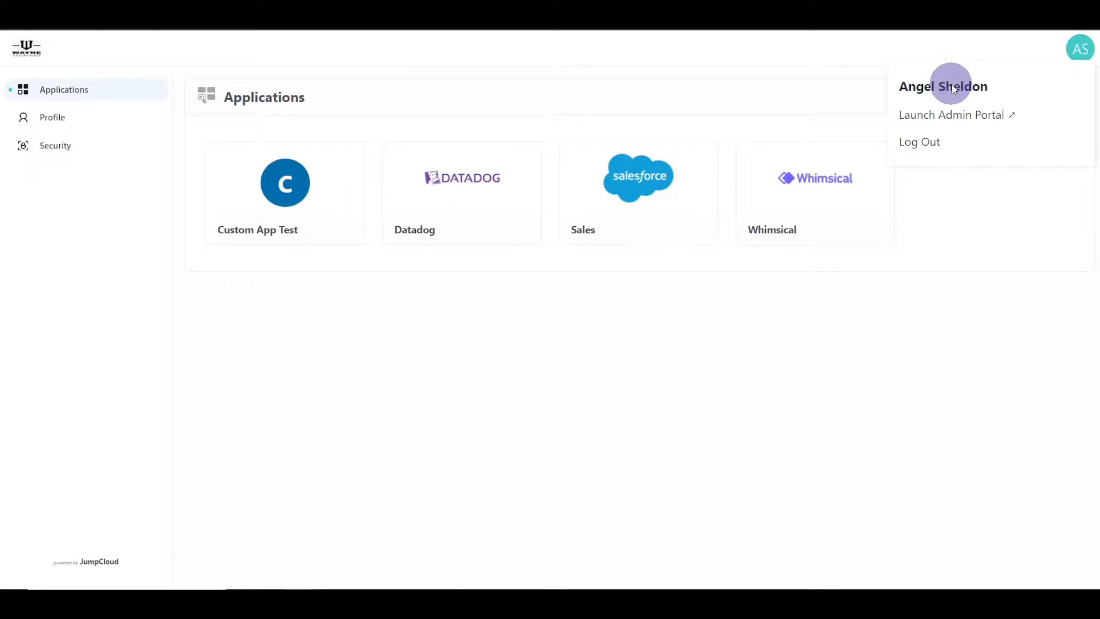
left_click(693, 325)
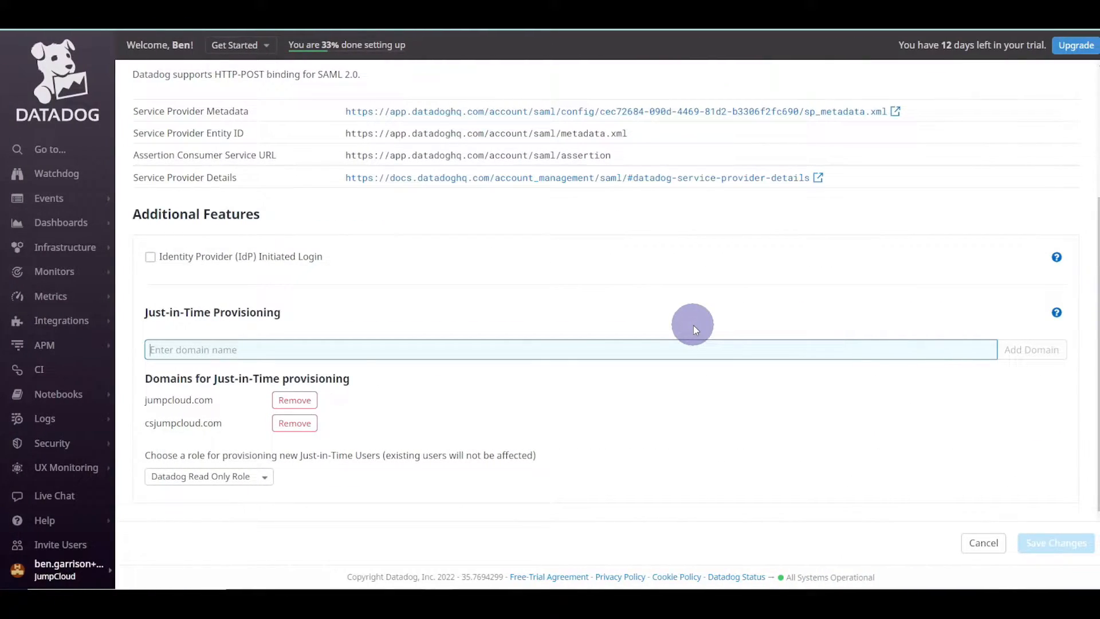
key("ctrl+k")
type("user")
key("Return")
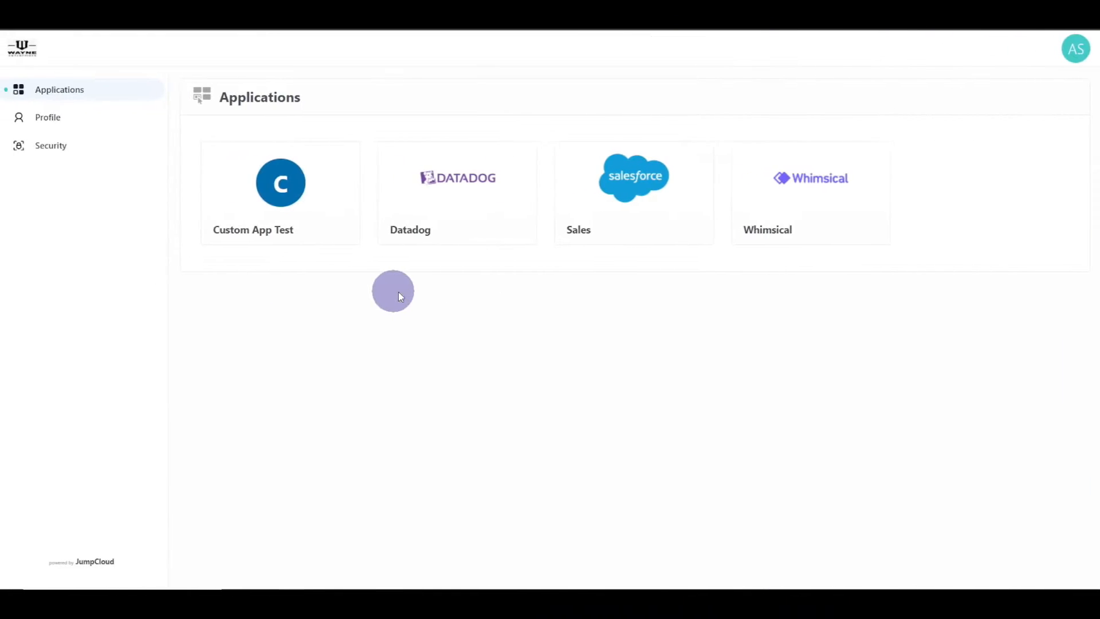
left_click(449, 202)
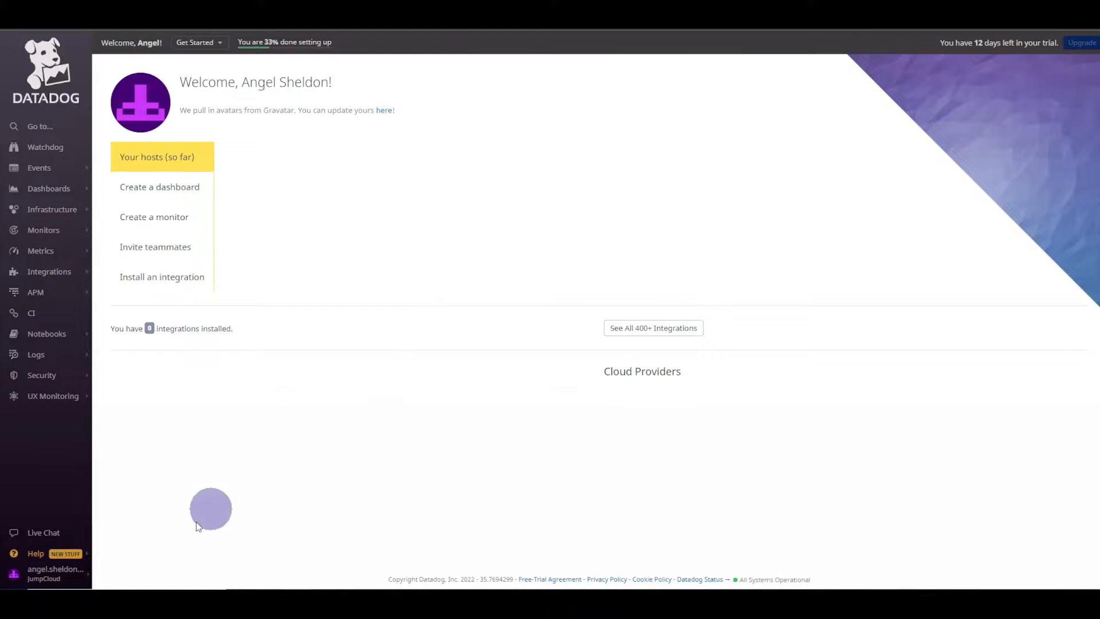
- Jump to Datadog's Users page and check that the SSO user holds the Read Only role
mouse_move(67, 582)
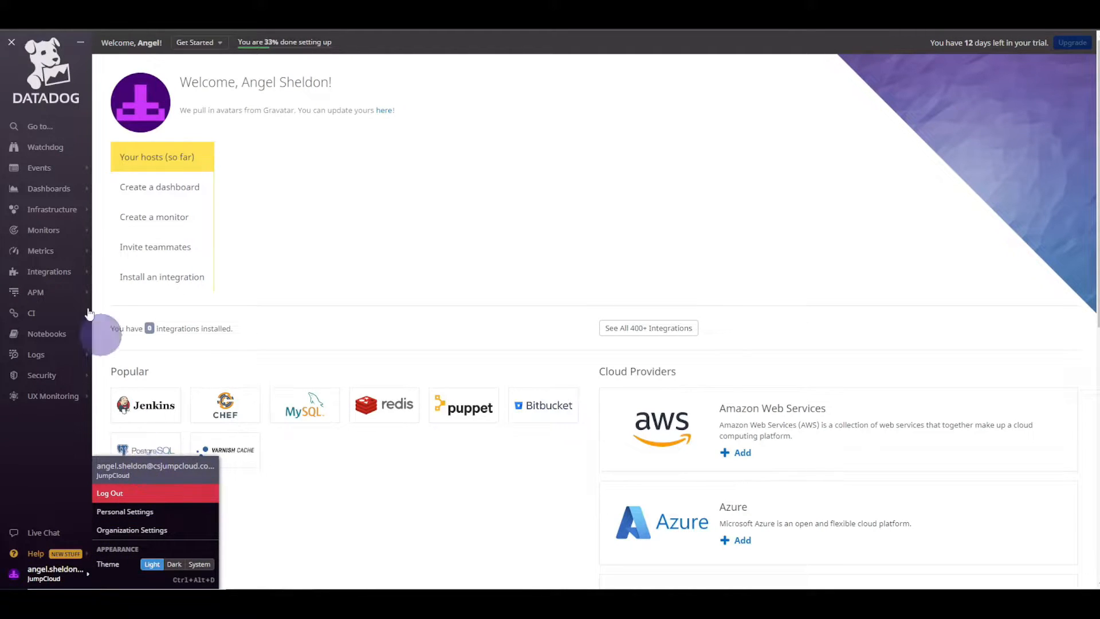
mouse_move(51, 209)
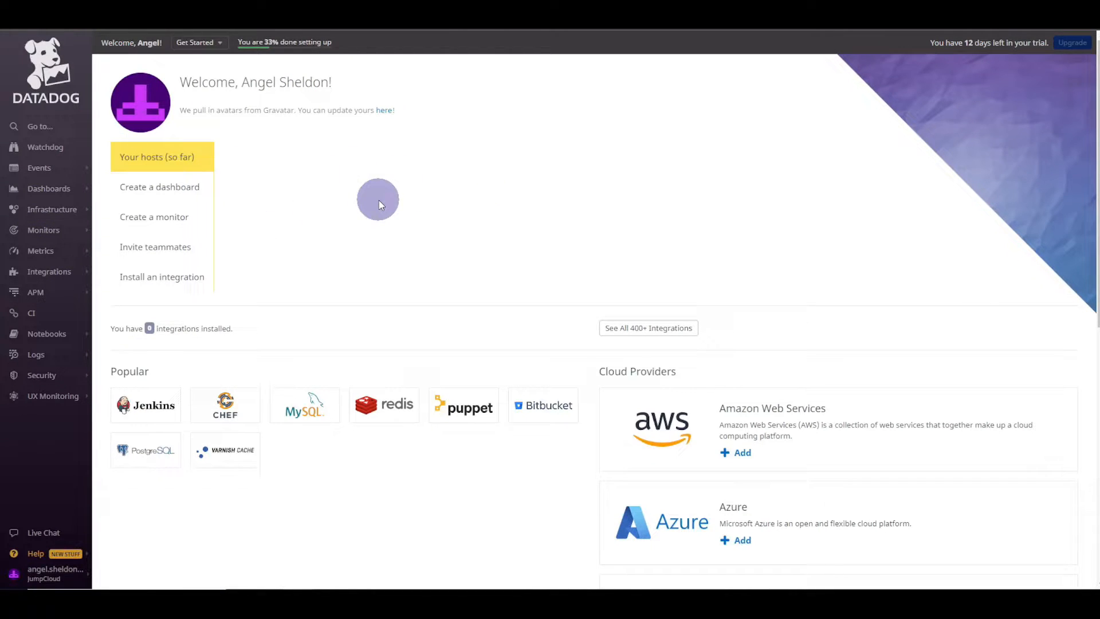
key("ctrl+k")
type("users")
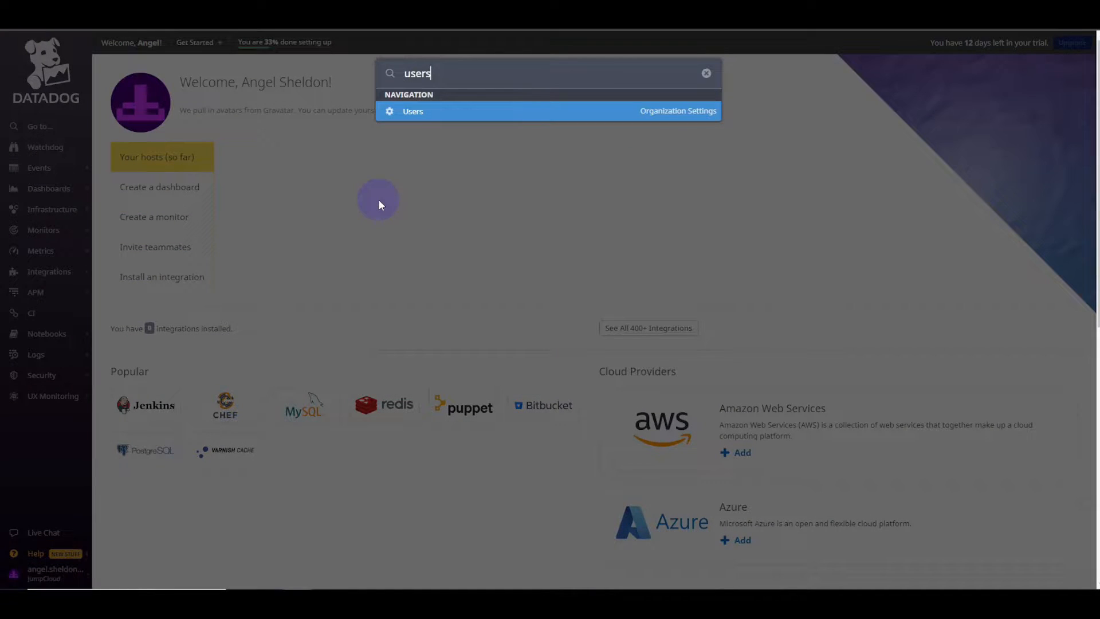
key("Return")
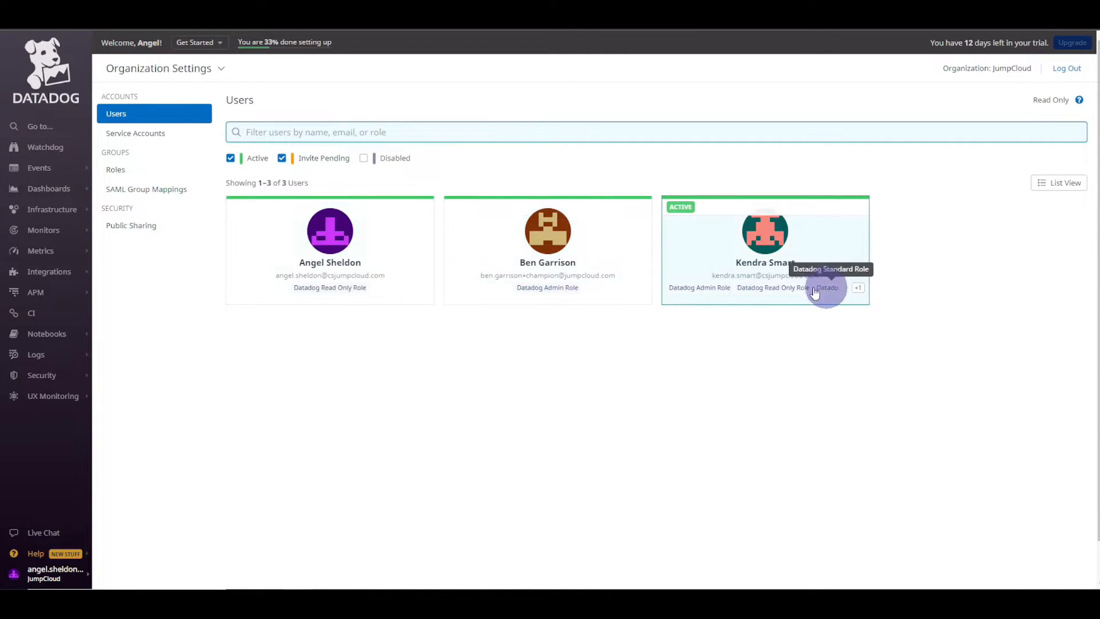
left_click(507, 164)
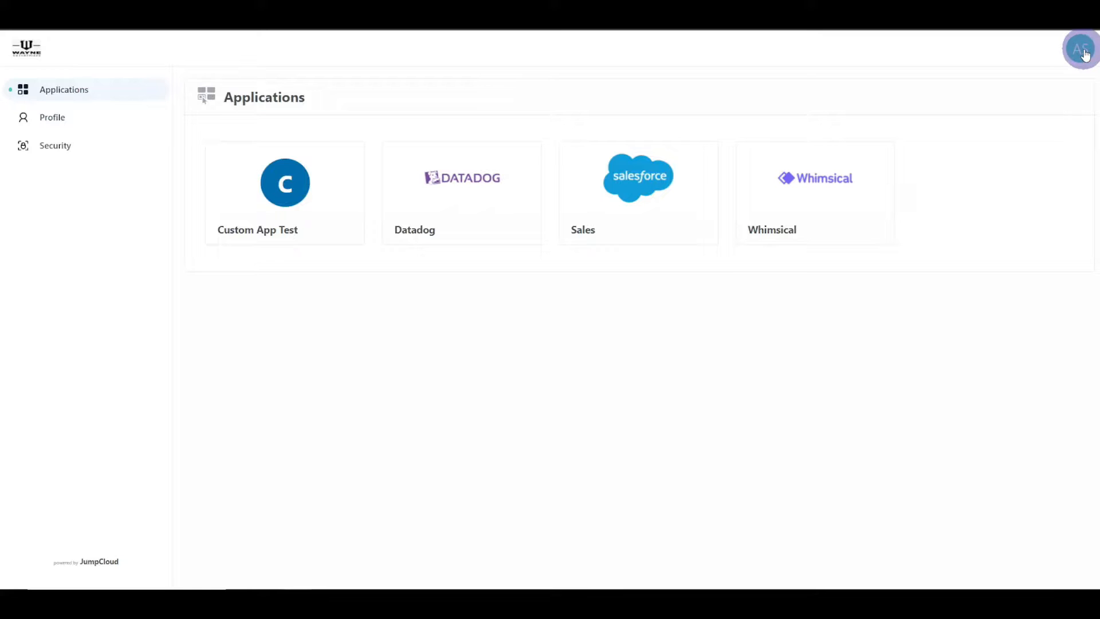
- Log out of the User Portal and enter the other end user's e-mail address to sign in
left_click(1078, 49)
left_click(920, 150)
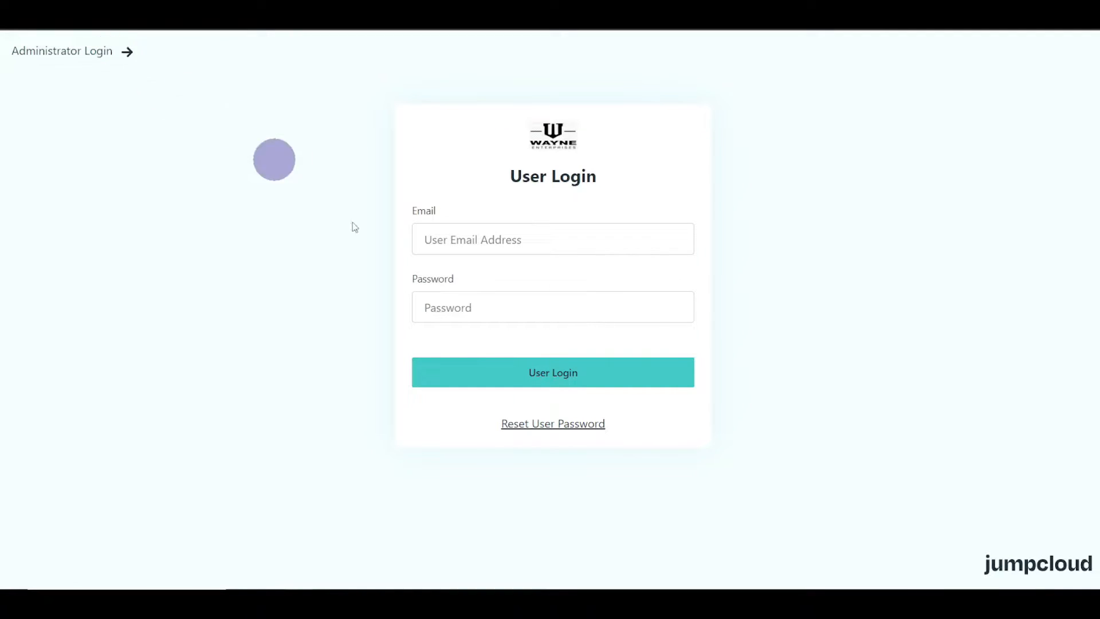
left_click(437, 244)
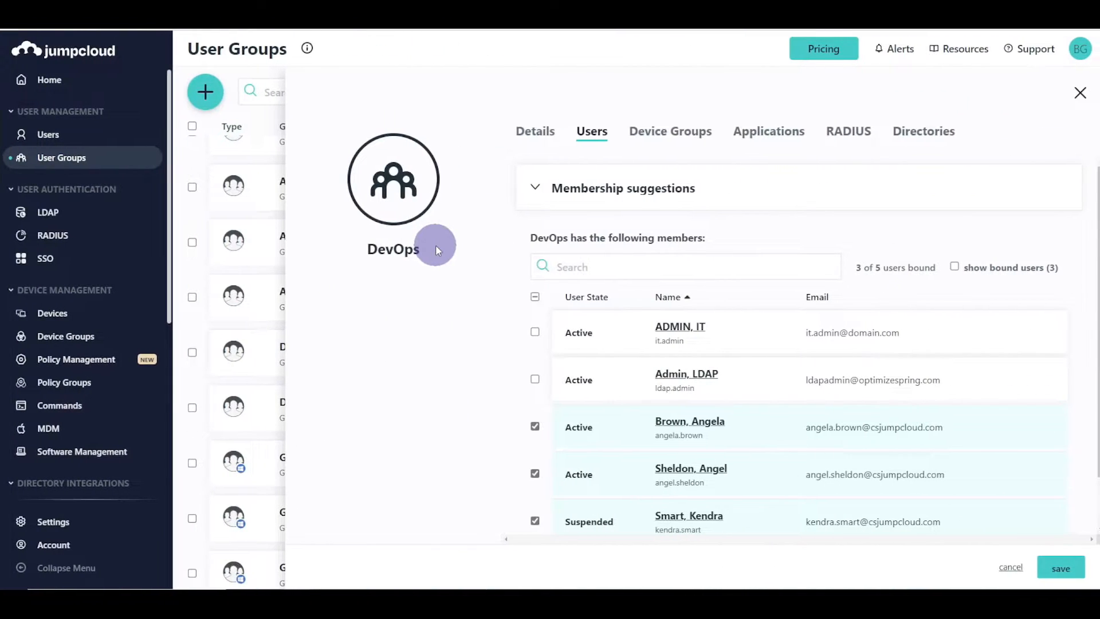
left_click(90, 132)
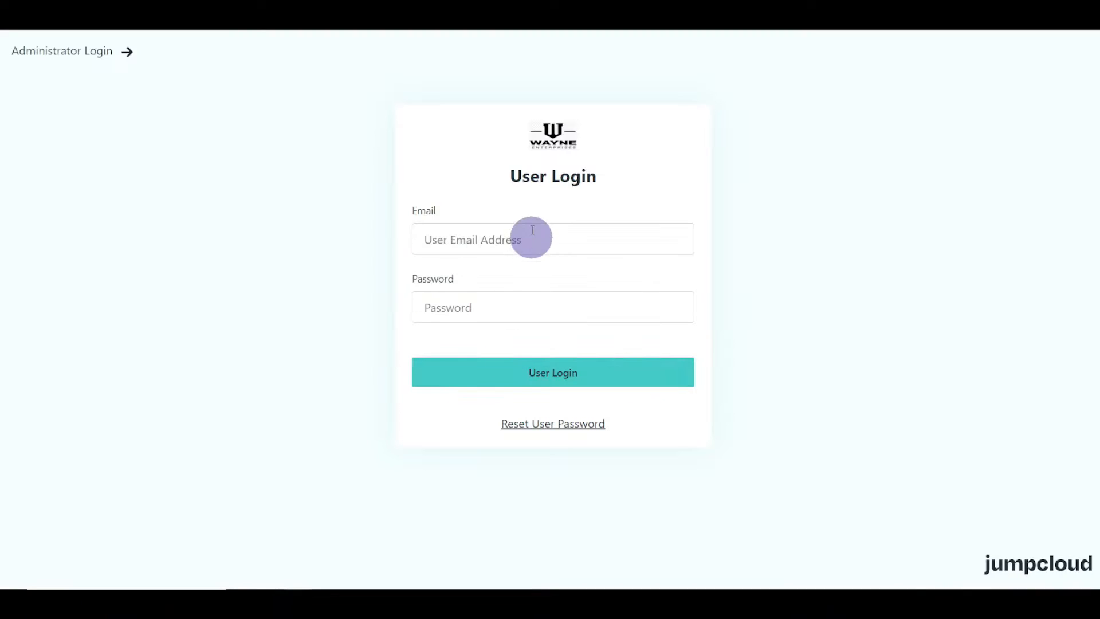
left_click(532, 232)
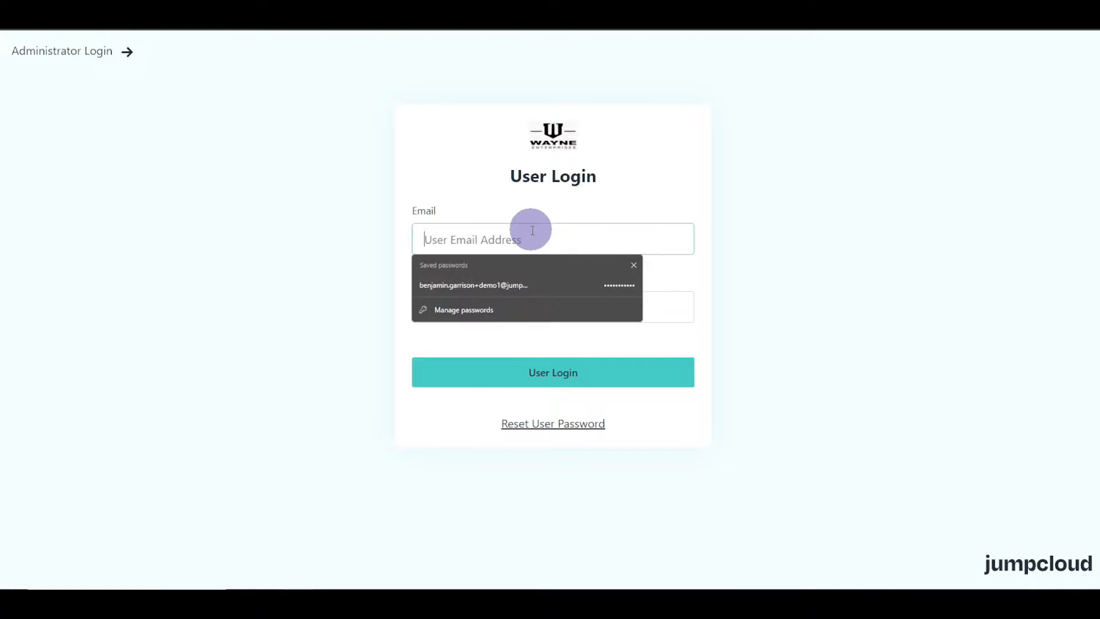
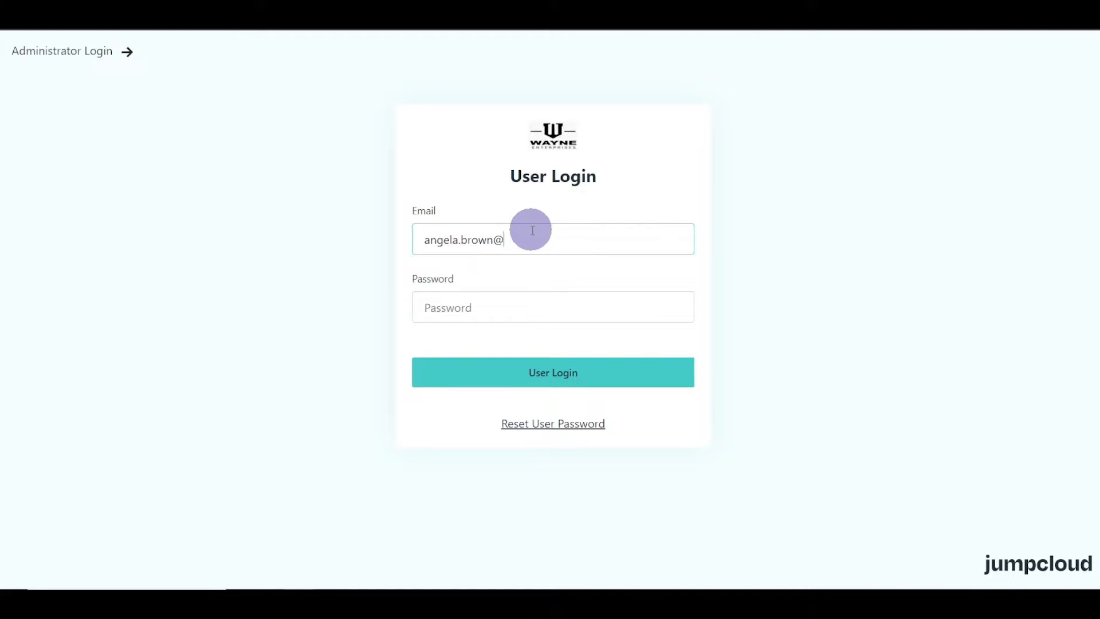
key("Tab")
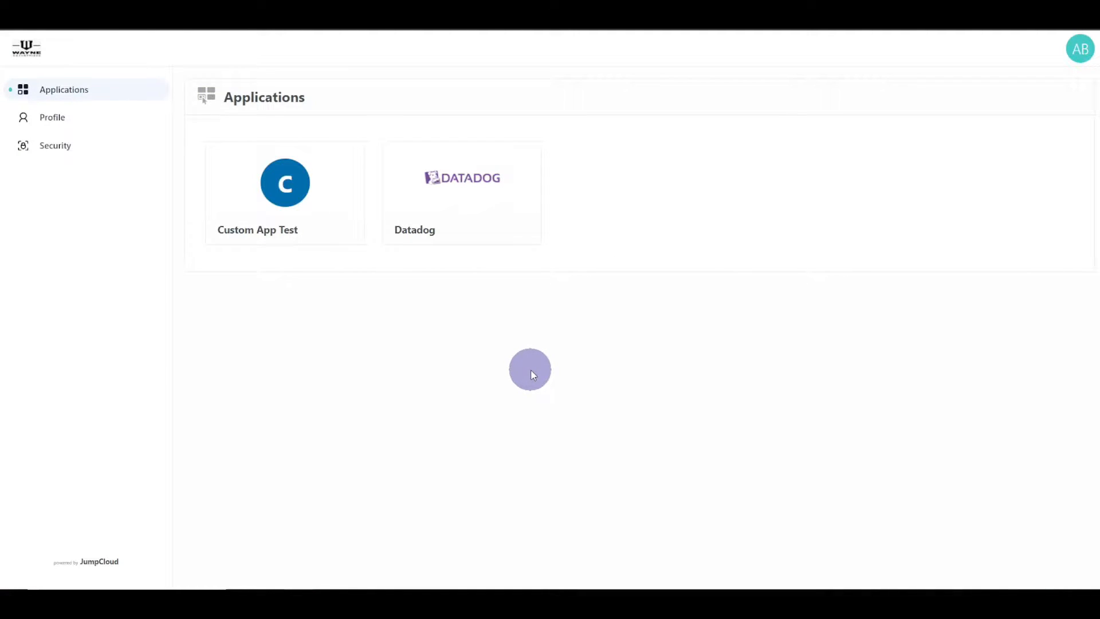
- Launch Datadog from the portal and review SAML Just-in-Time provisioning's default Read Only role
left_click(486, 184)
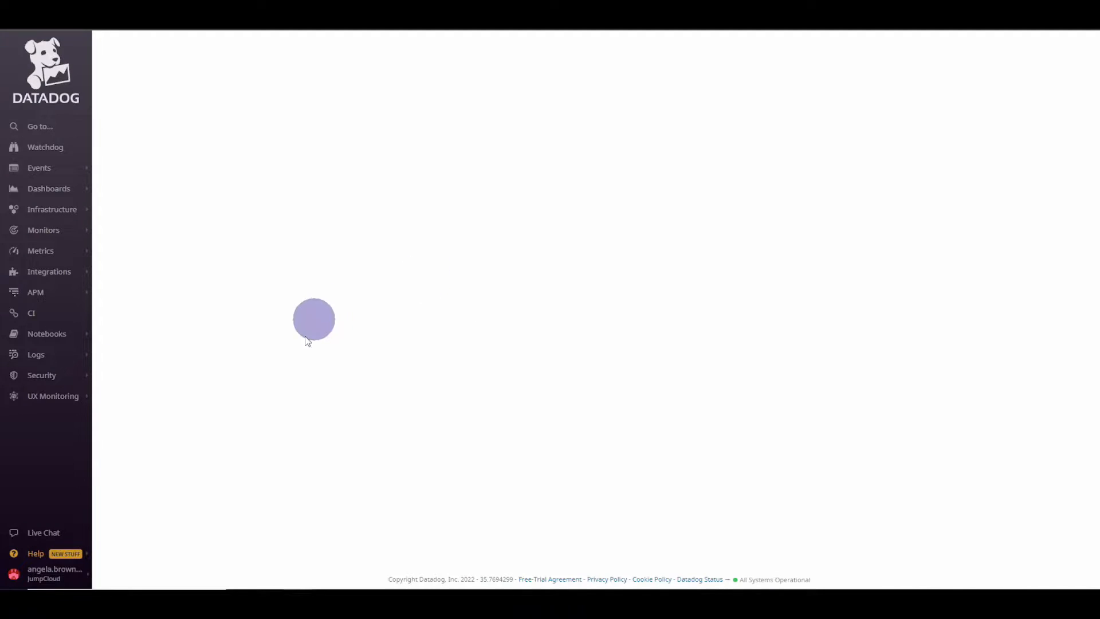
mouse_move(57, 581)
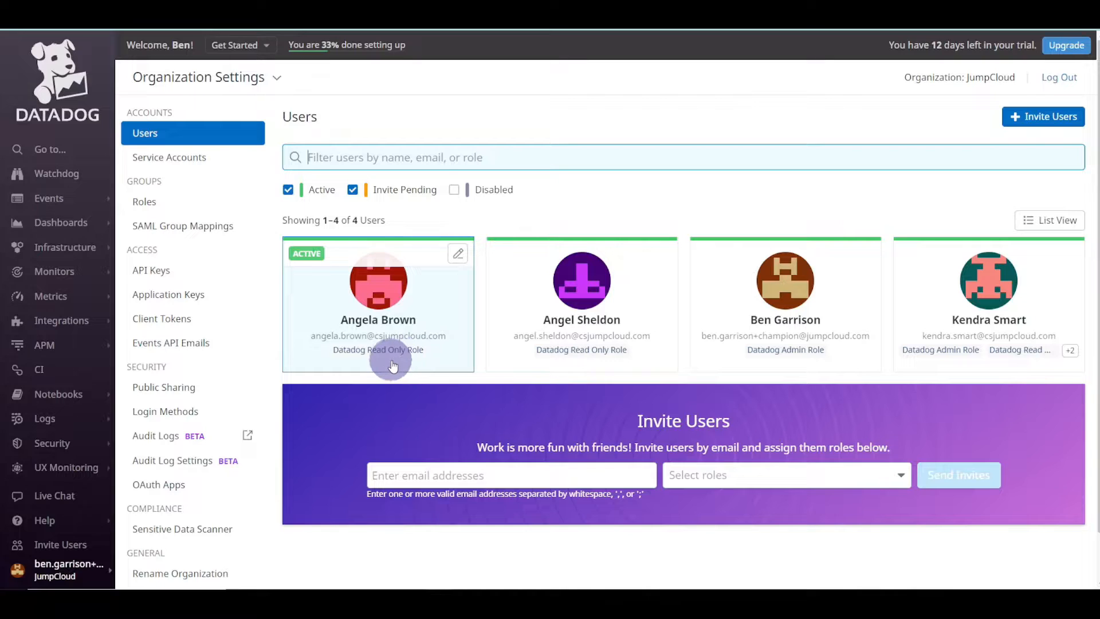
left_click(167, 412)
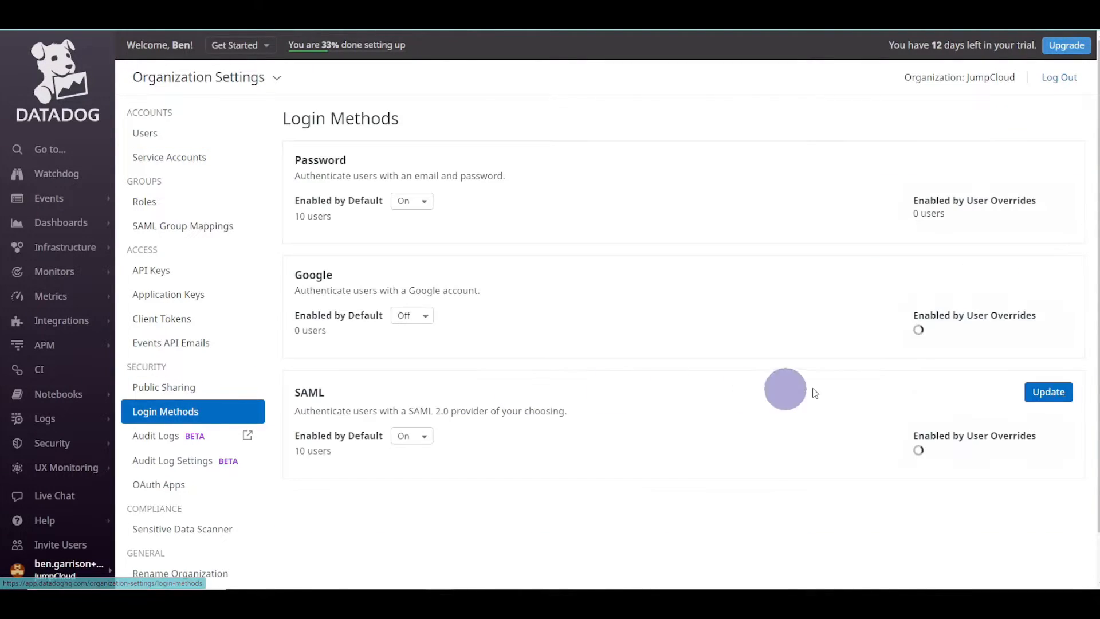
left_click(1048, 392)
scroll(548, 401, "down", 3)
left_click_drag(145, 455, 549, 456)
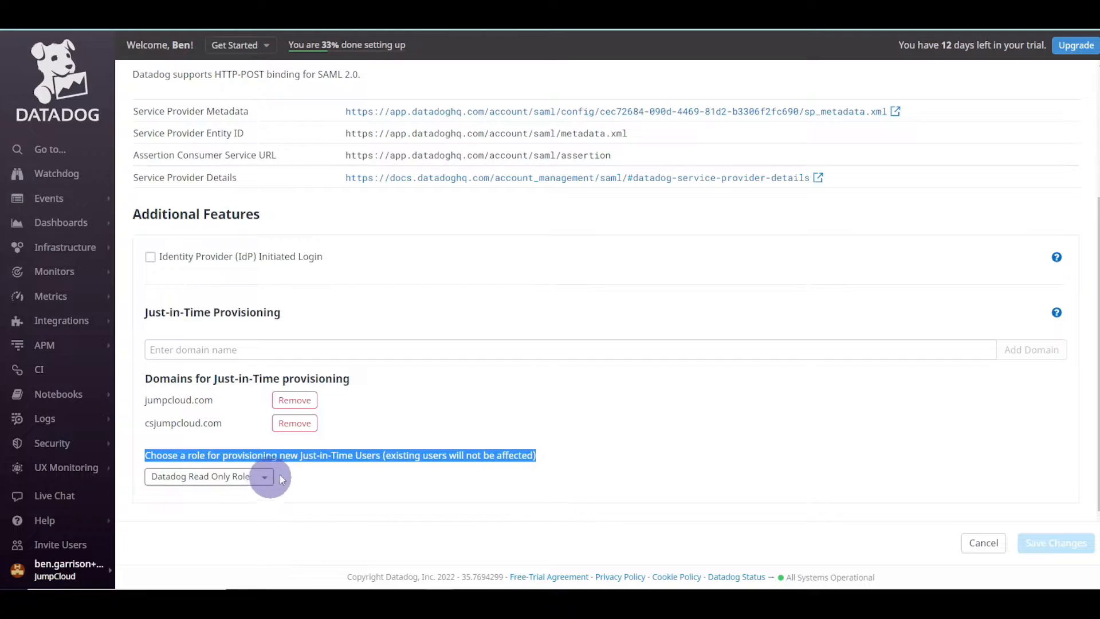
left_click(298, 461)
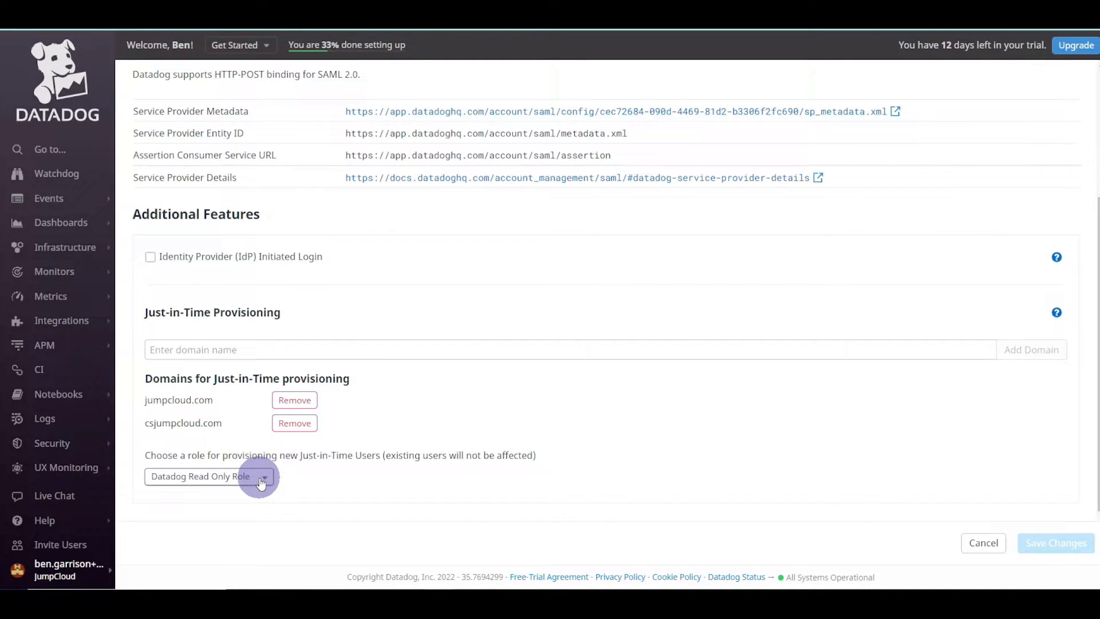
- Note the existing-users caveat, then jump to SAML Group Mappings via the 'saml' search
left_click_drag(300, 456, 417, 457)
left_click(419, 457)
scroll(419, 457, "up", 2)
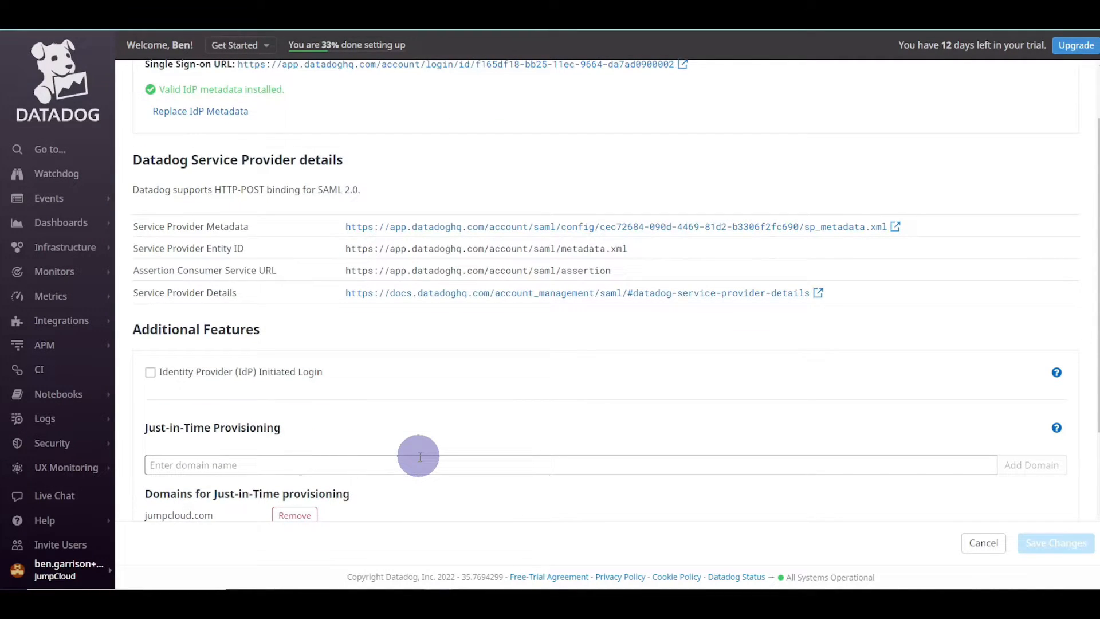
key("ctrl+k")
type("saml")
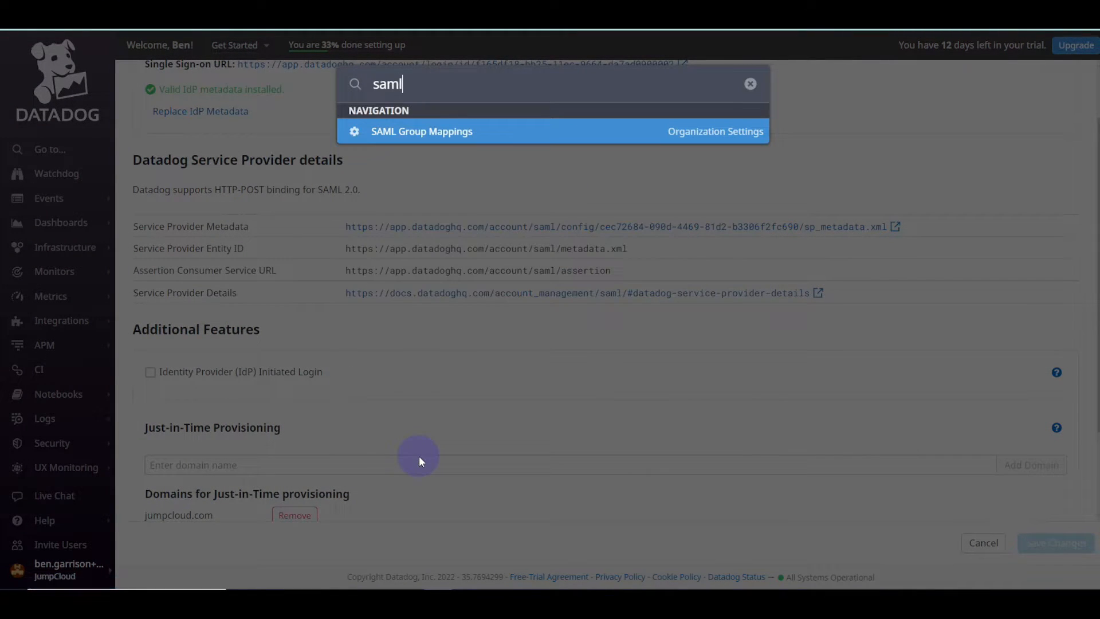
key("Return")
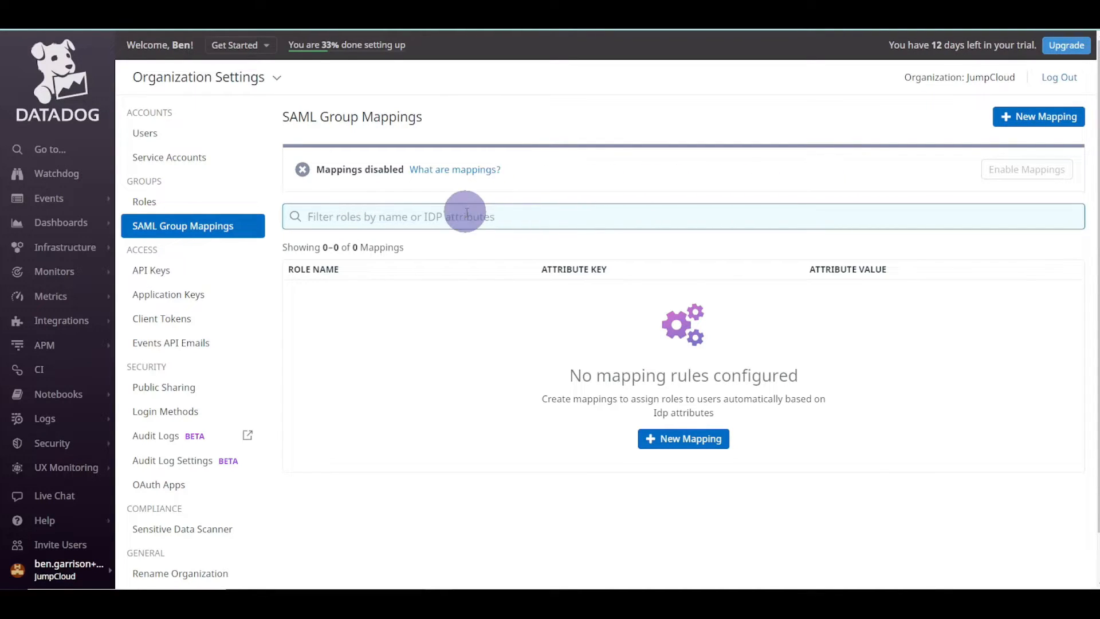
- Create a mapping of ddRole DevOps to Datadog Admin Role
left_click(306, 183)
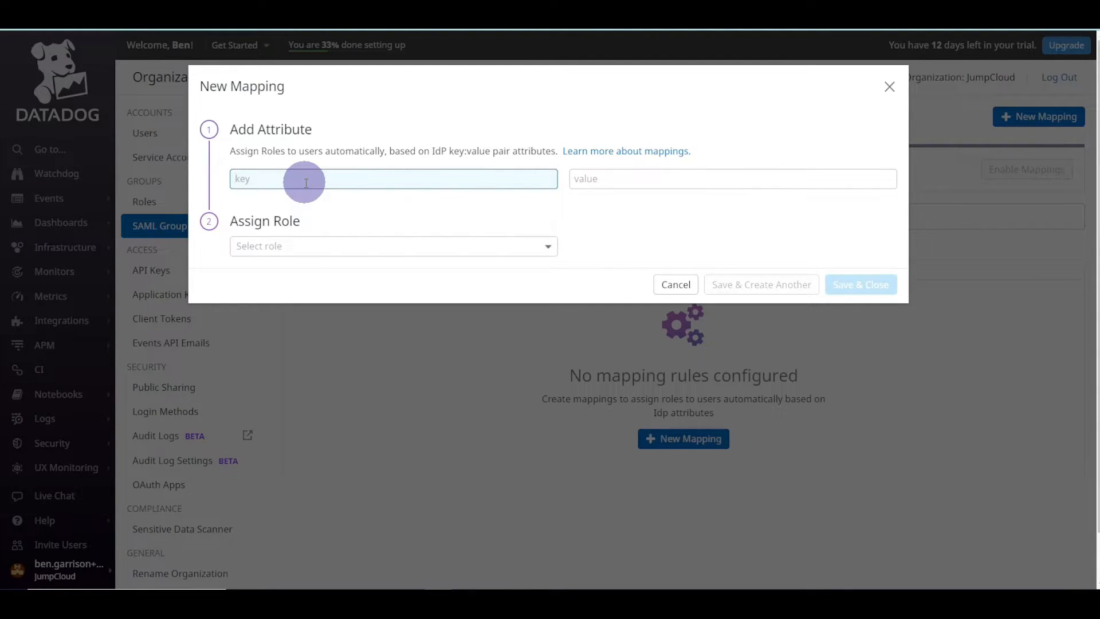
key("Tab")
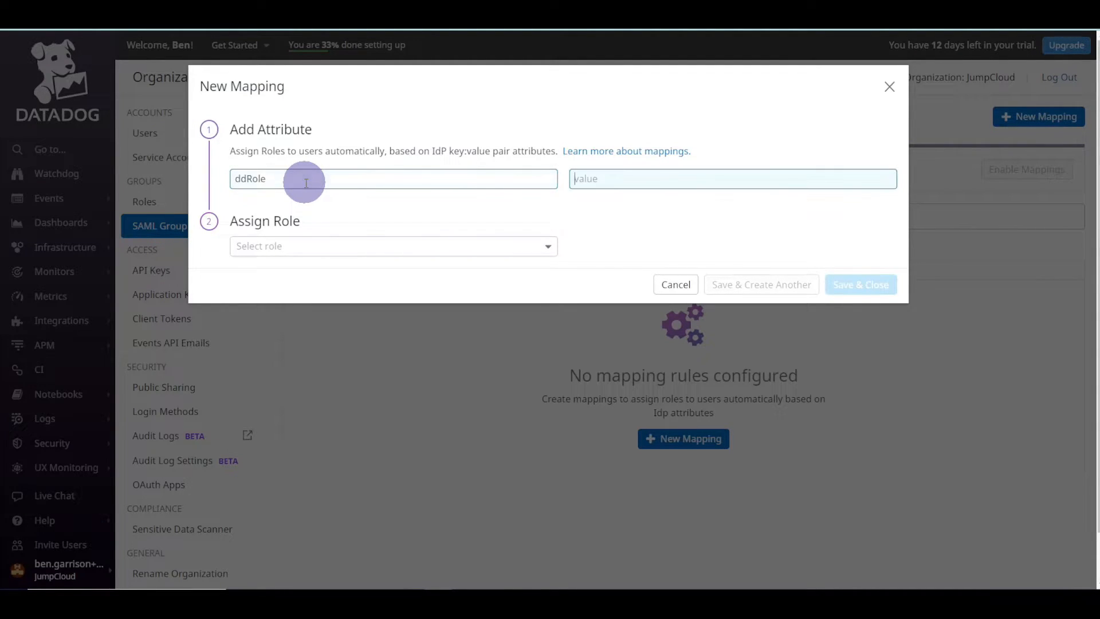
type("DevOps")
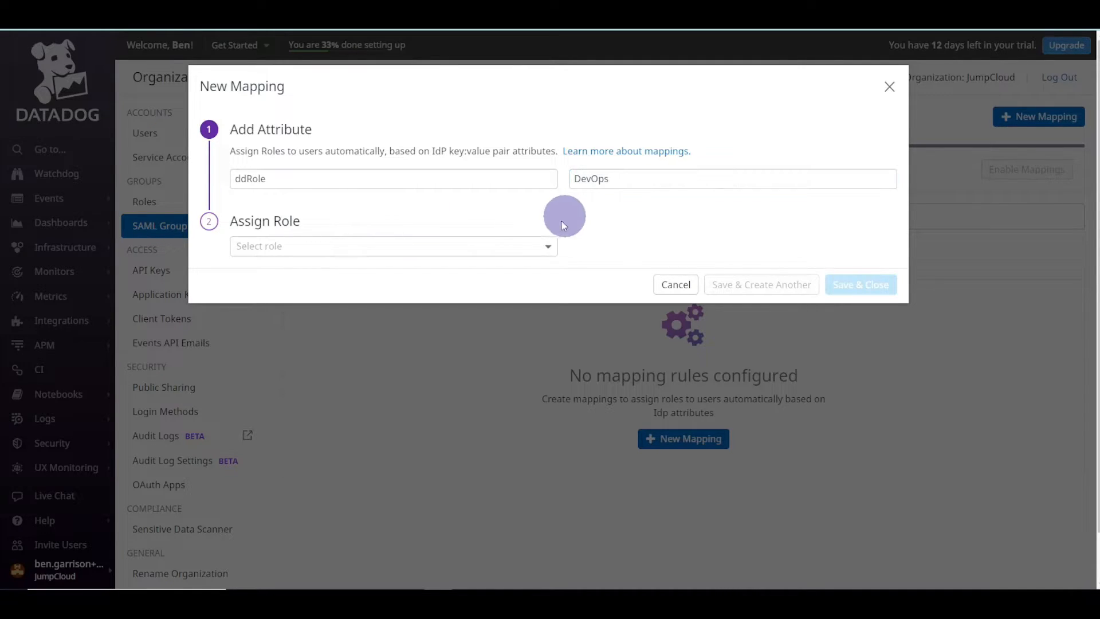
left_click(524, 243)
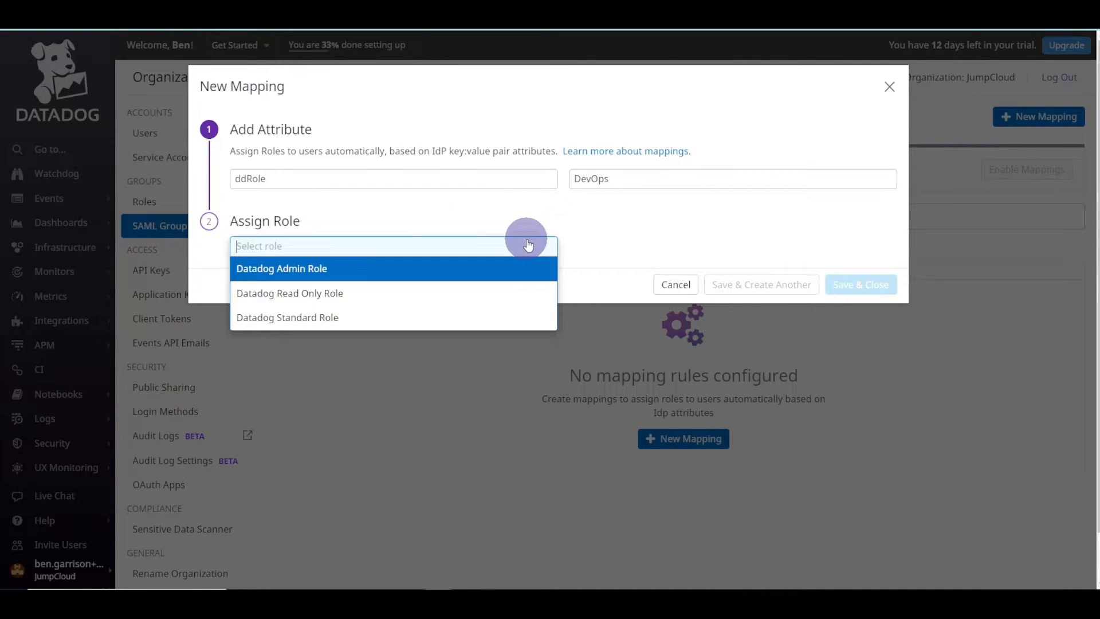
left_click(351, 267)
left_click(762, 285)
- Add a second mapping of ddRole All Employees to Datadog Read Only Role and save
left_click(363, 181)
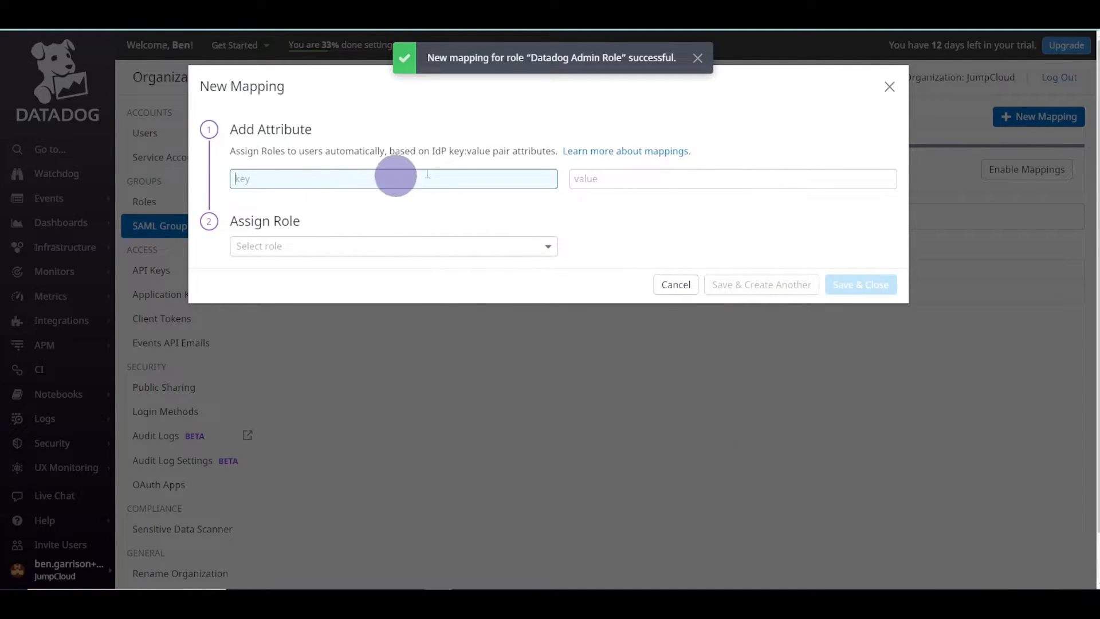
type("ddRole")
key("Tab")
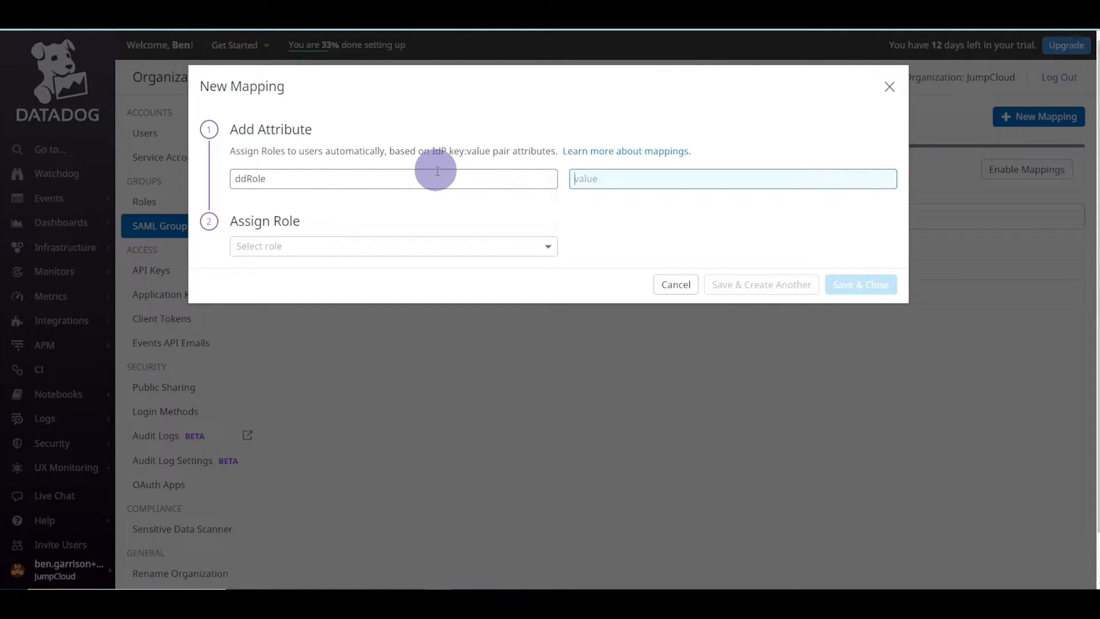
type("AccAll Employees")
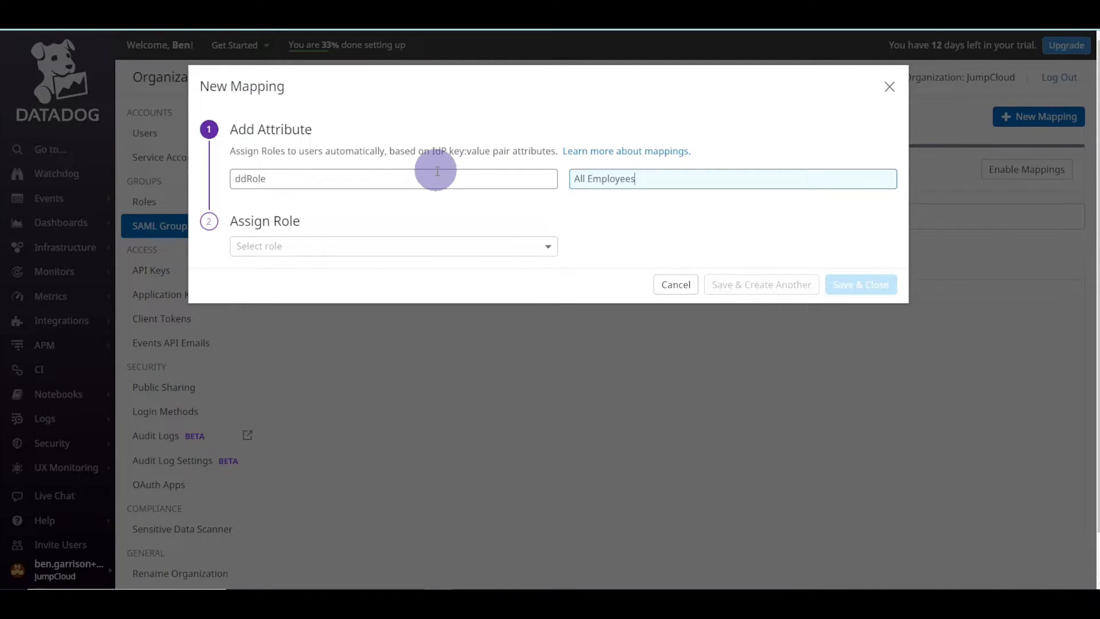
left_click(432, 244)
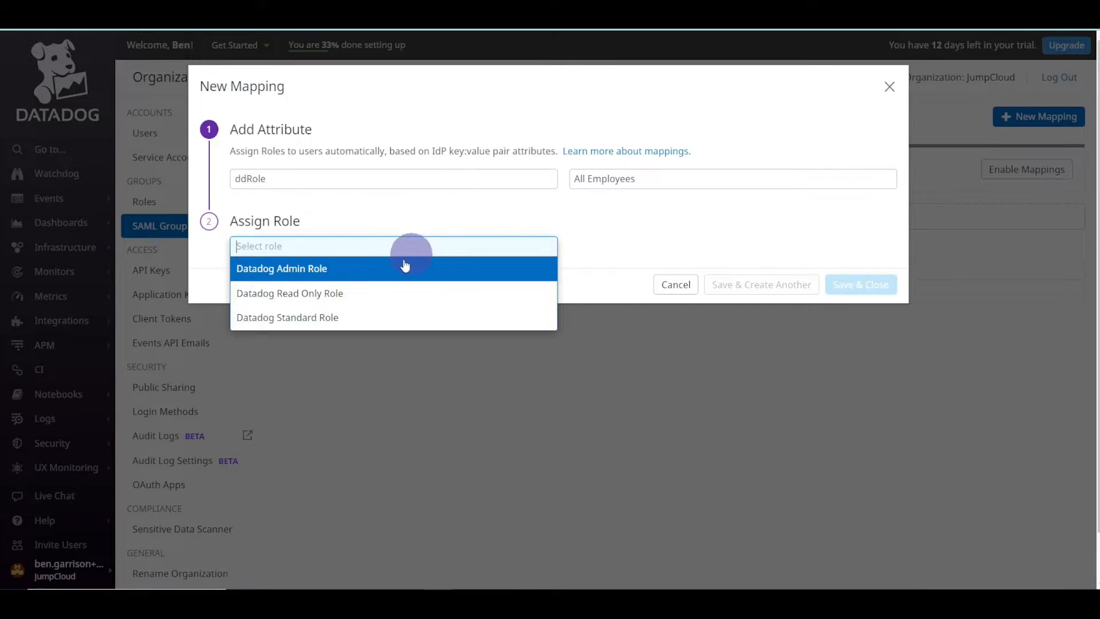
left_click(331, 292)
left_click(854, 284)
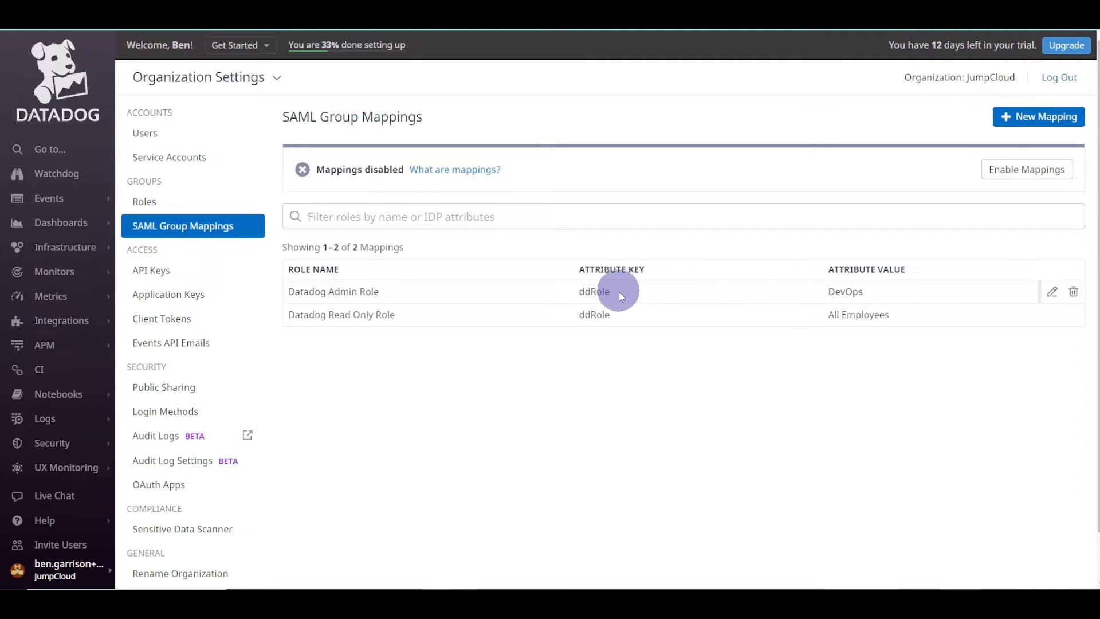
left_click_drag(614, 294, 583, 293)
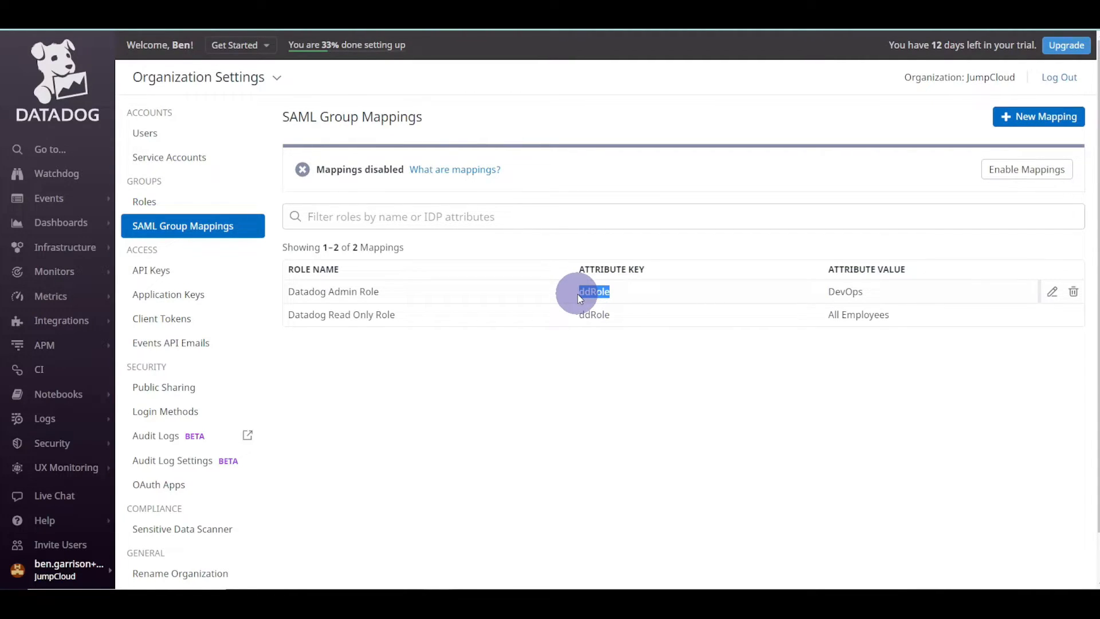
left_click(826, 294)
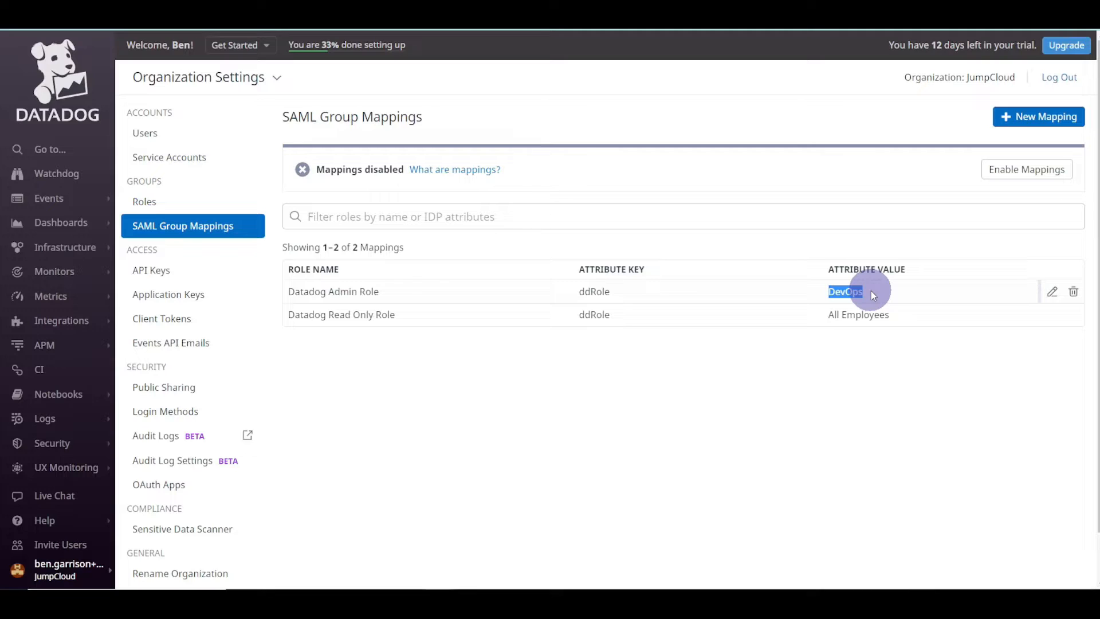
key("ctrl+super+Left")
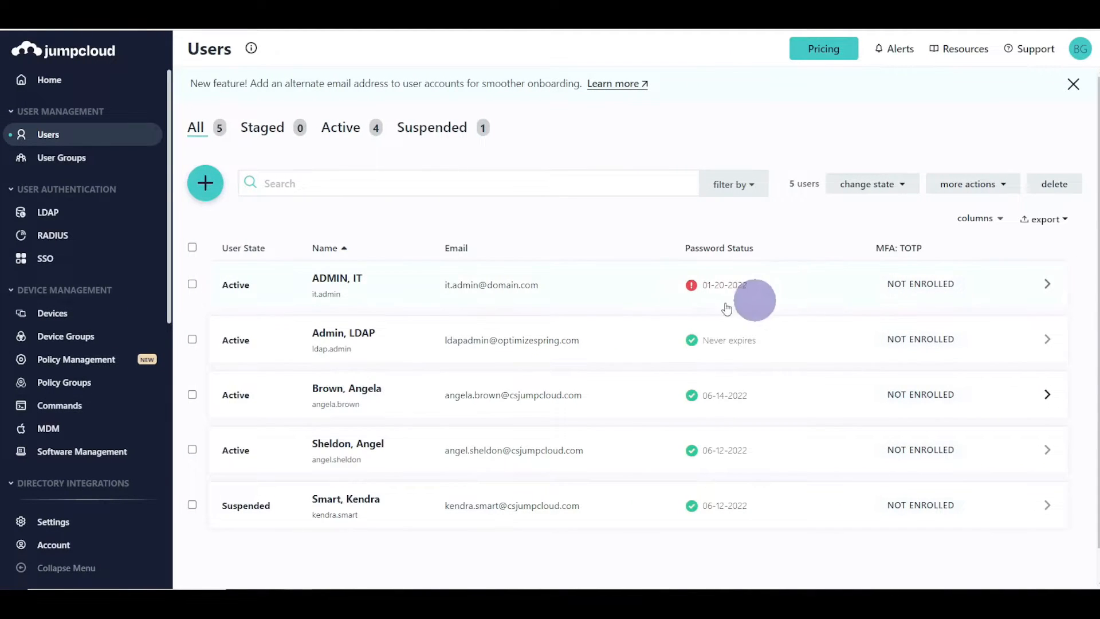
- Include the group attribute named ddRole in the Datadog app's SSO settings and save
left_click(46, 259)
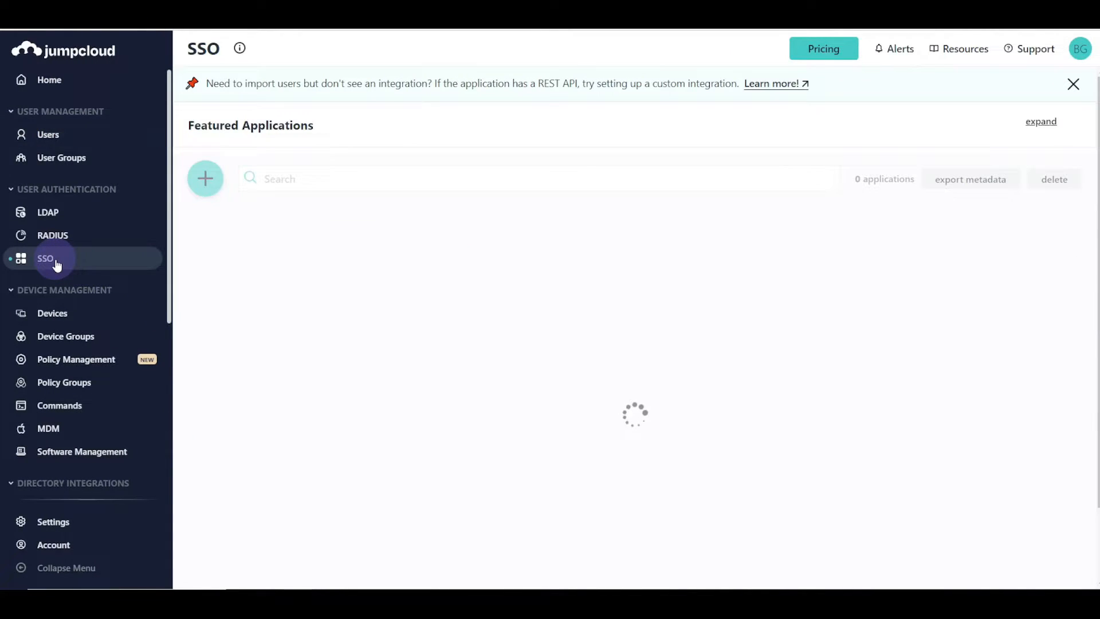
left_click(489, 465)
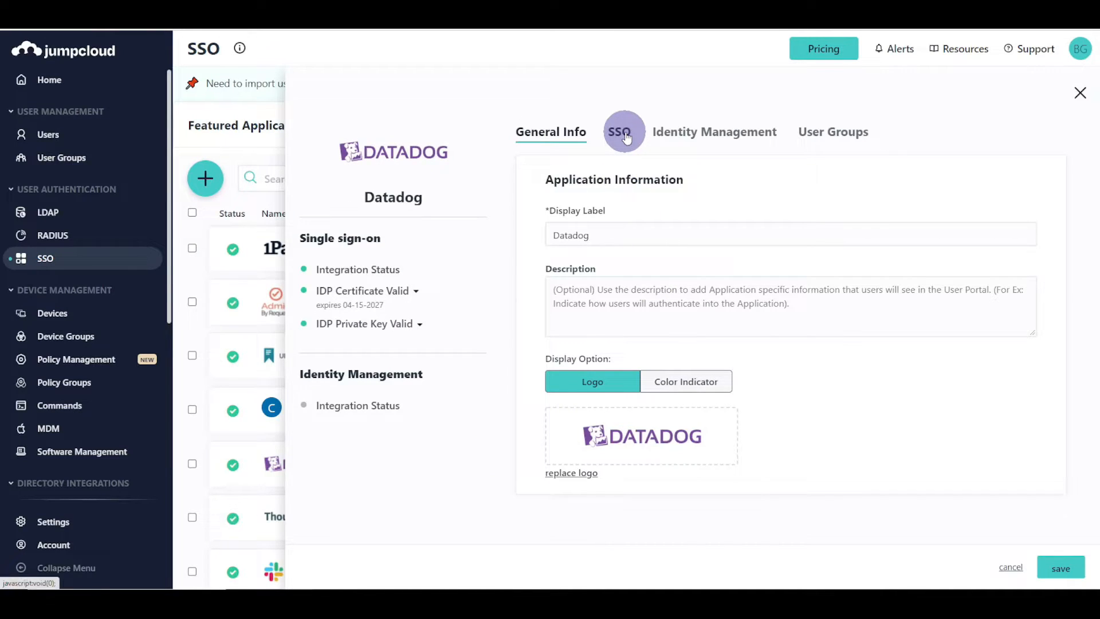
left_click(626, 138)
scroll(712, 401, "down", 9)
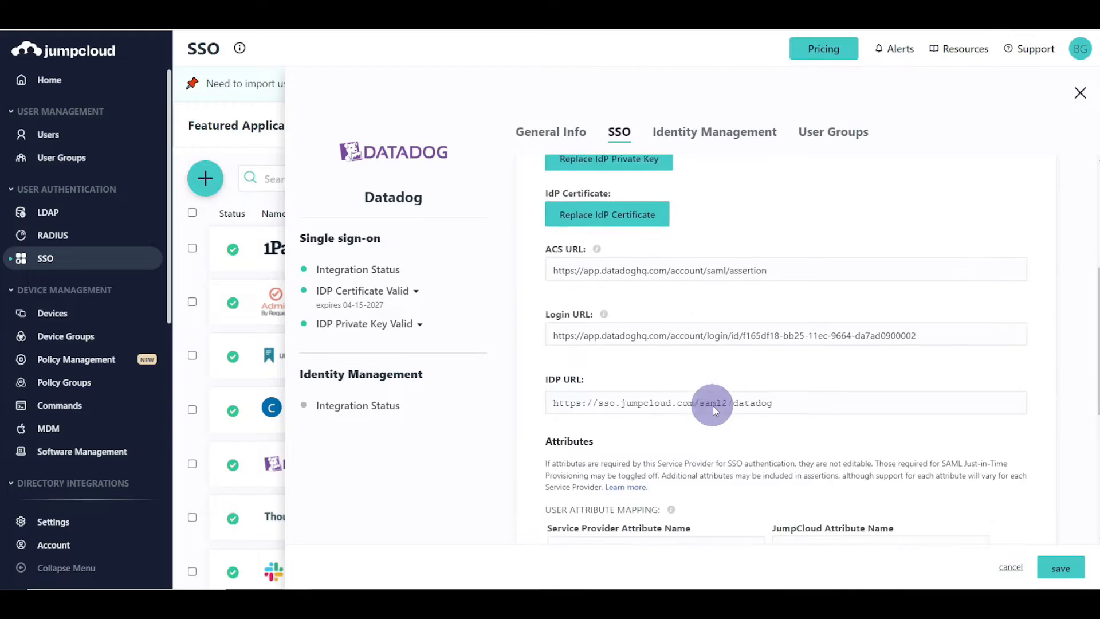
scroll(713, 405, "down", 1)
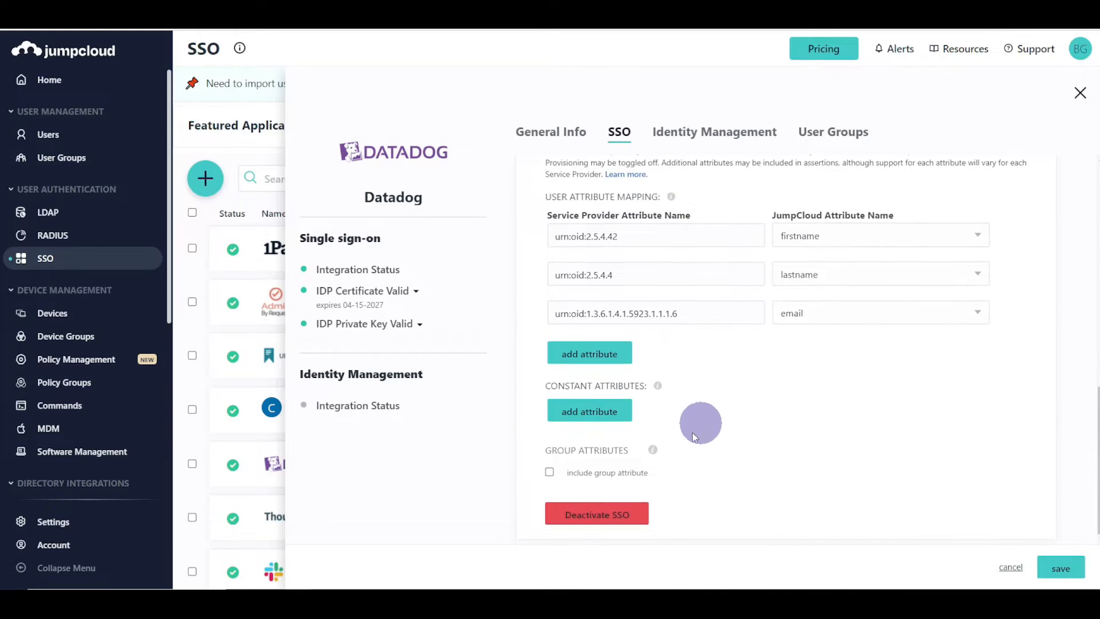
left_click(548, 472)
left_click(738, 478)
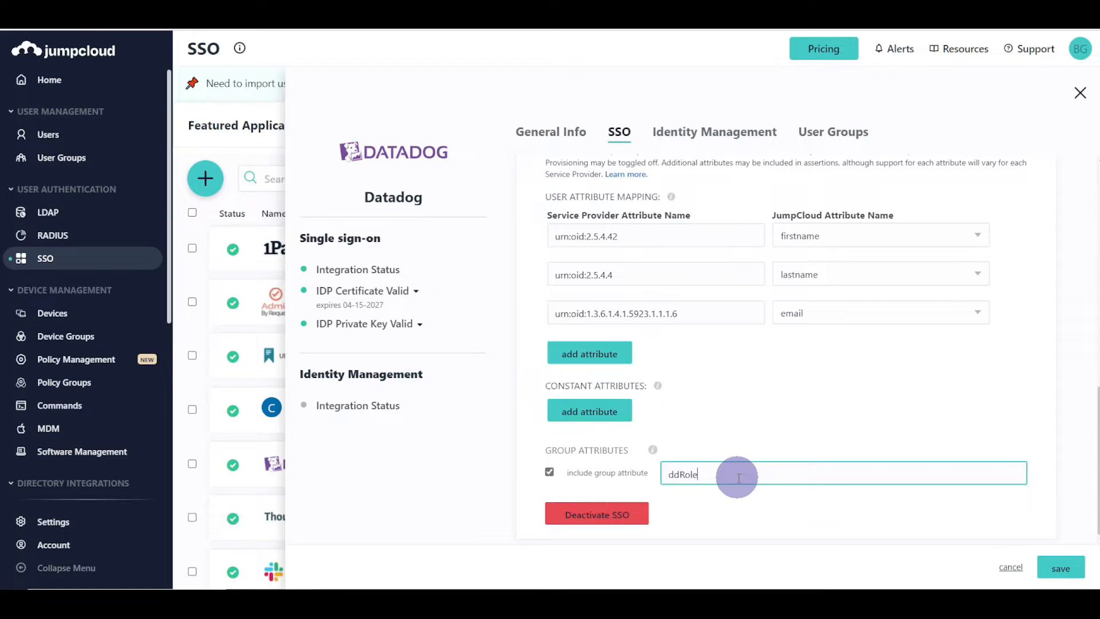
left_click(663, 442)
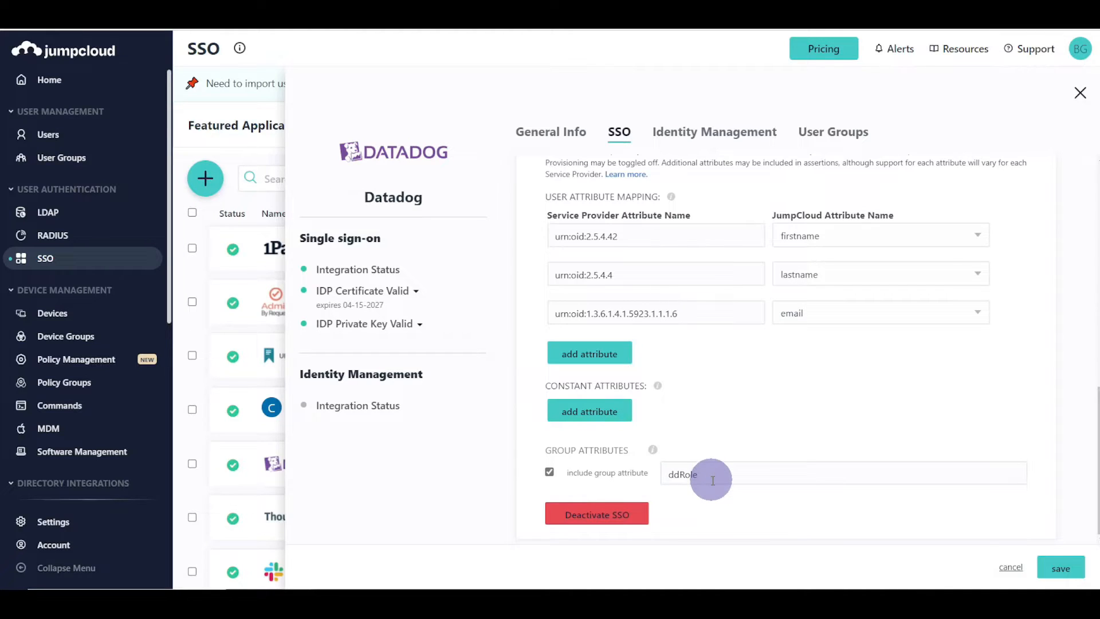
left_click(1059, 569)
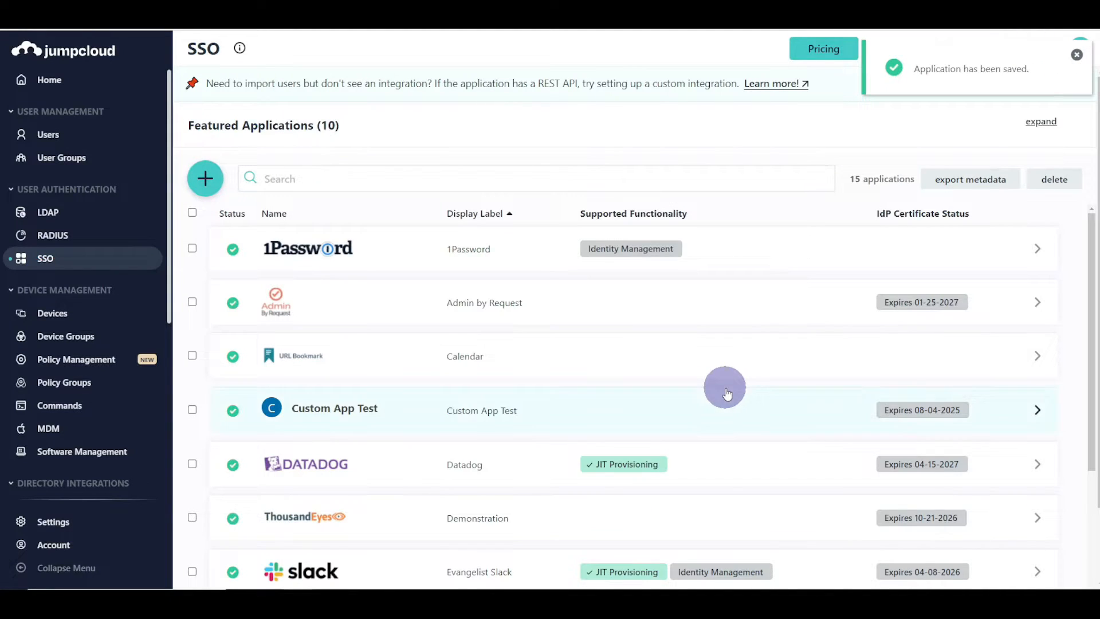
- Sign the test user out of Datadog
left_click(69, 136)
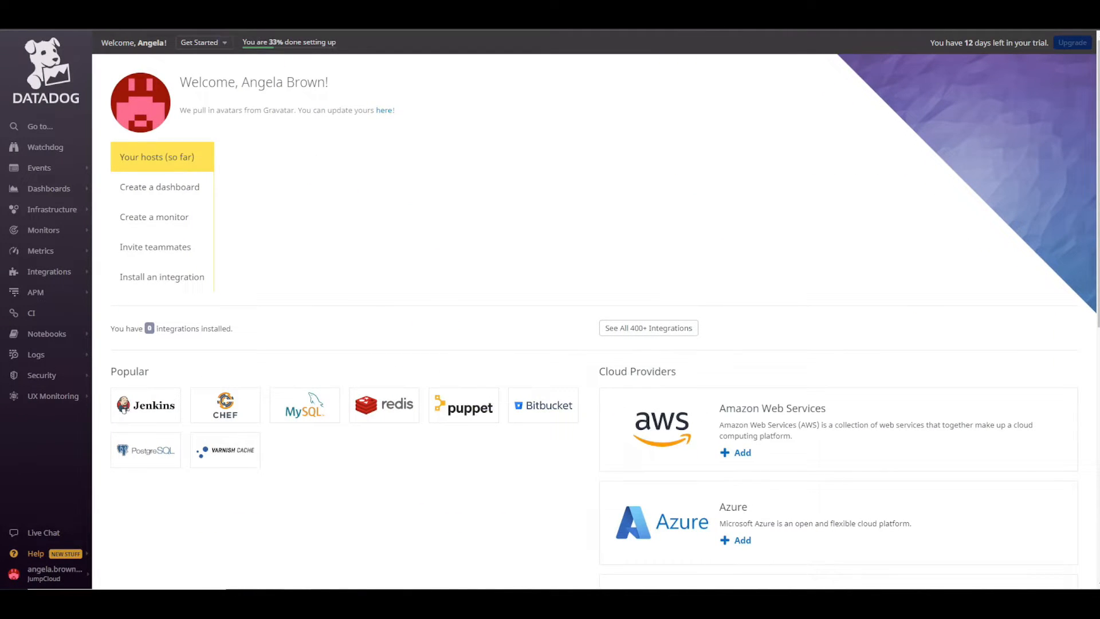
left_click(74, 573)
left_click(54, 572)
left_click(378, 181)
left_click(476, 304)
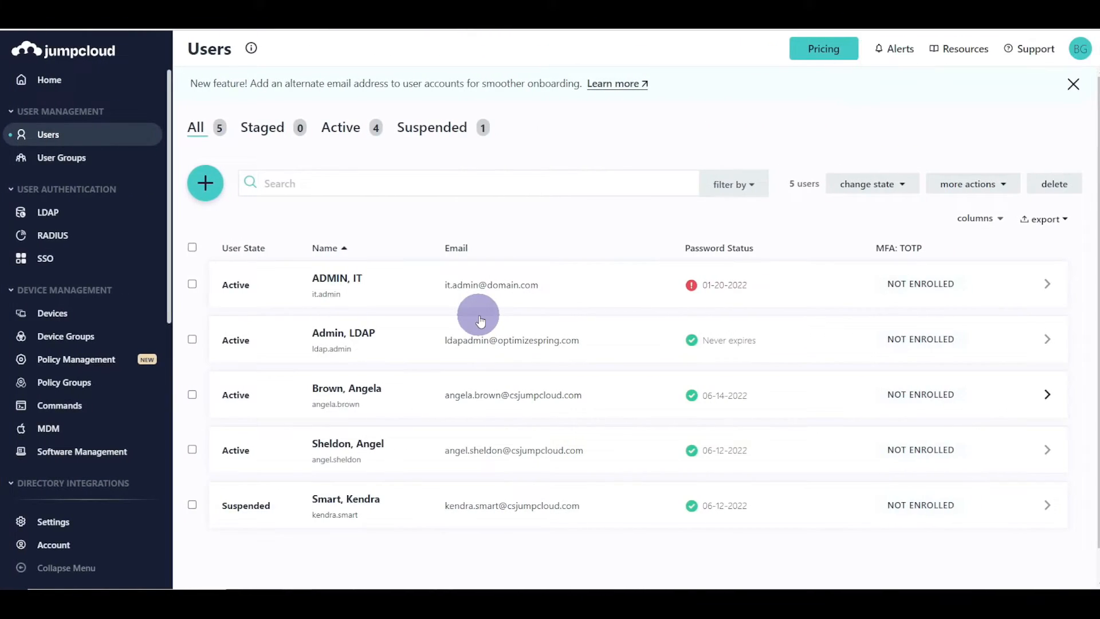
- Review the test user's group memberships in JumpCloud
left_click(500, 400)
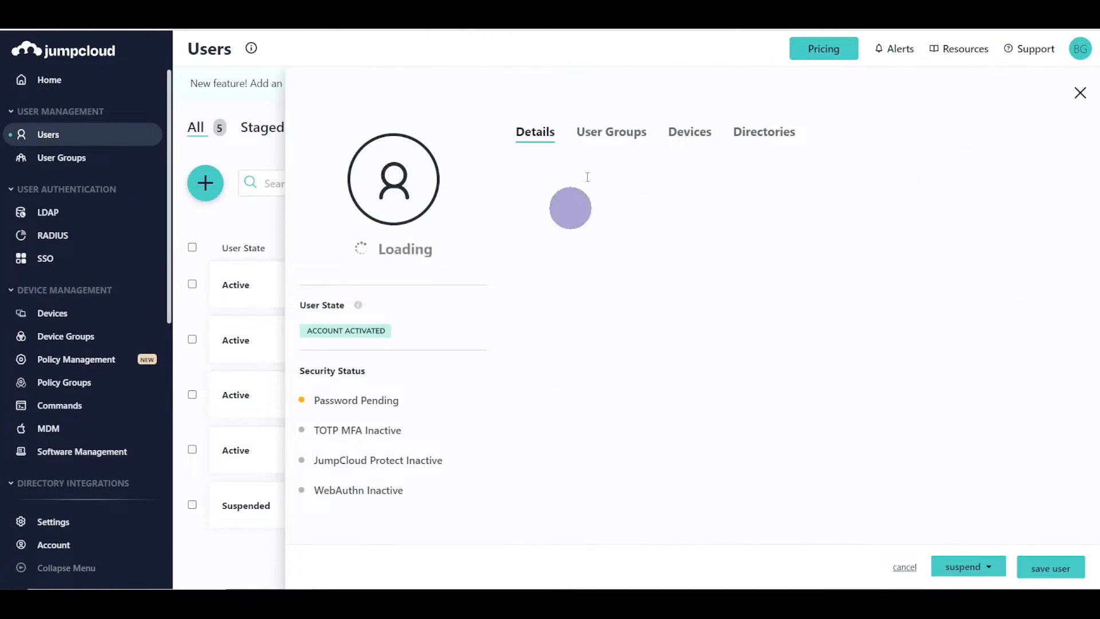
left_click(687, 137)
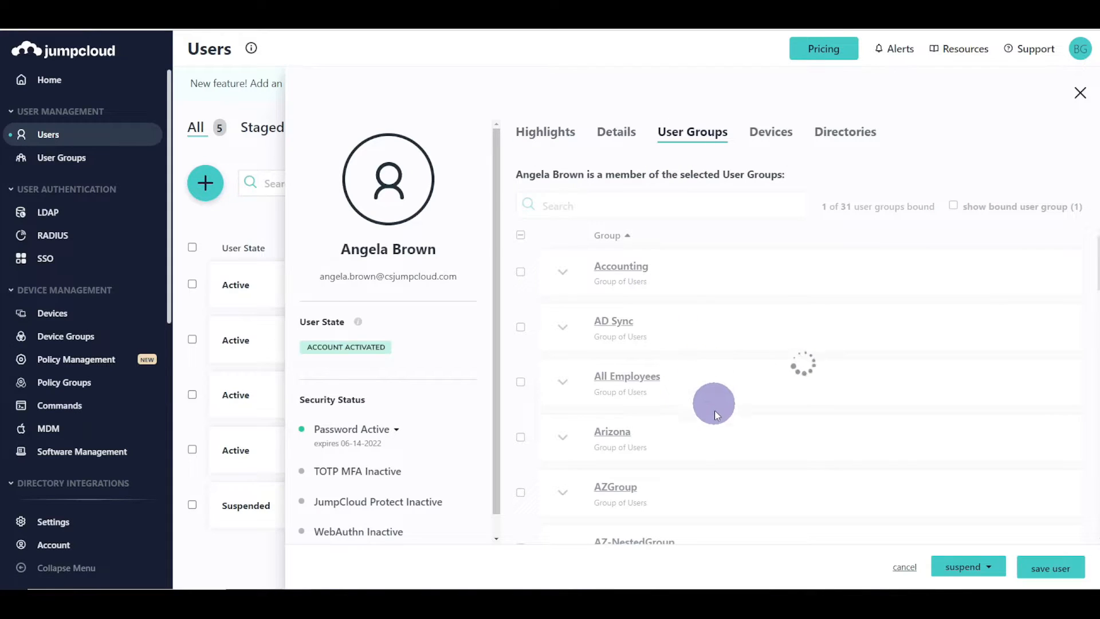
scroll(714, 424, "down", 3)
scroll(714, 424, "down", 1)
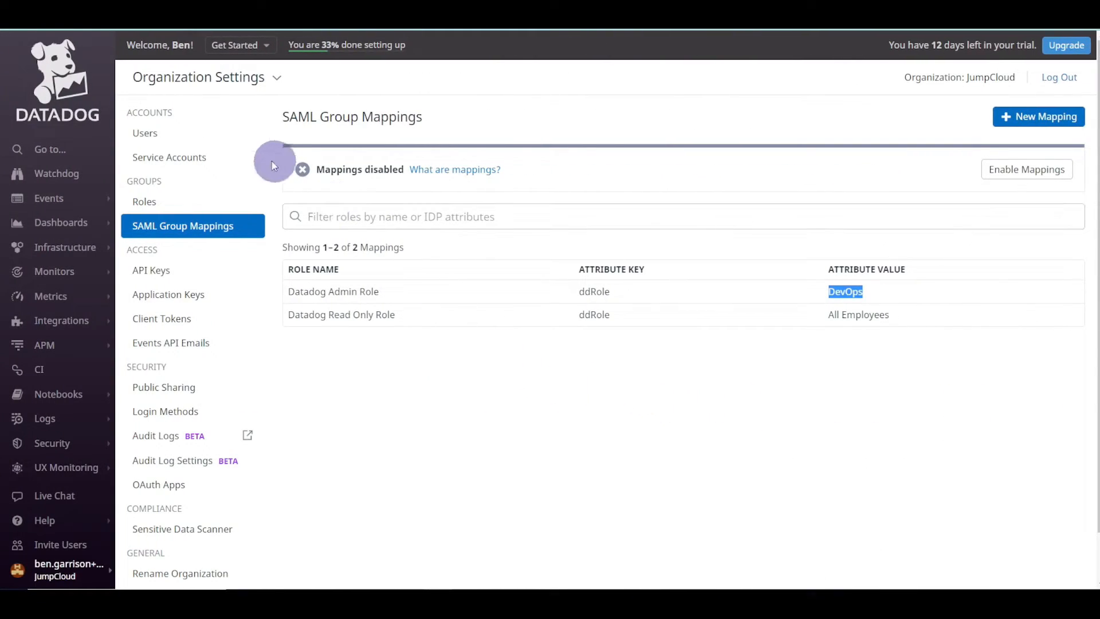
- Open Datadog's Users page and relaunch Datadog from the portal as the test user
left_click(146, 134)
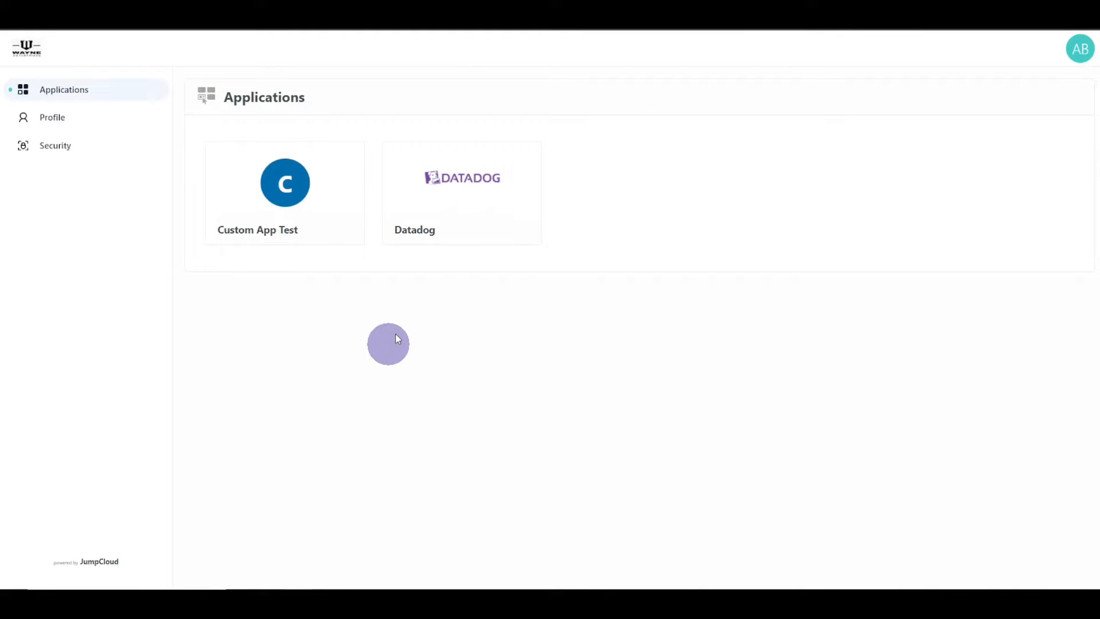
left_click(450, 197)
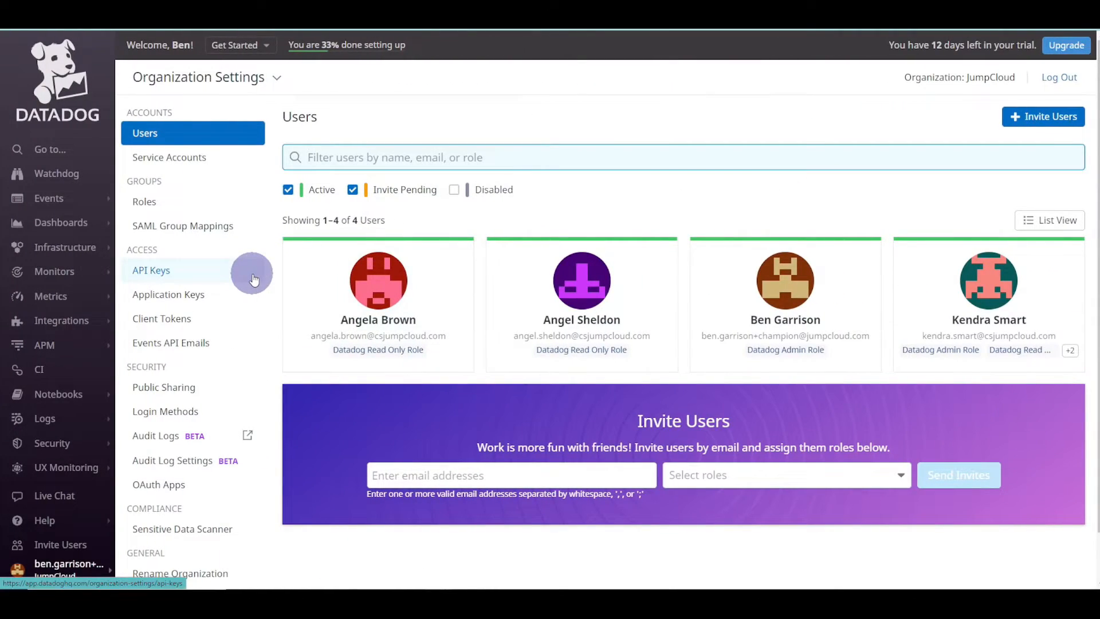
- Enable the SAML group mappings, sign in again, and verify the test user now has Datadog Admin Role
left_click(213, 225)
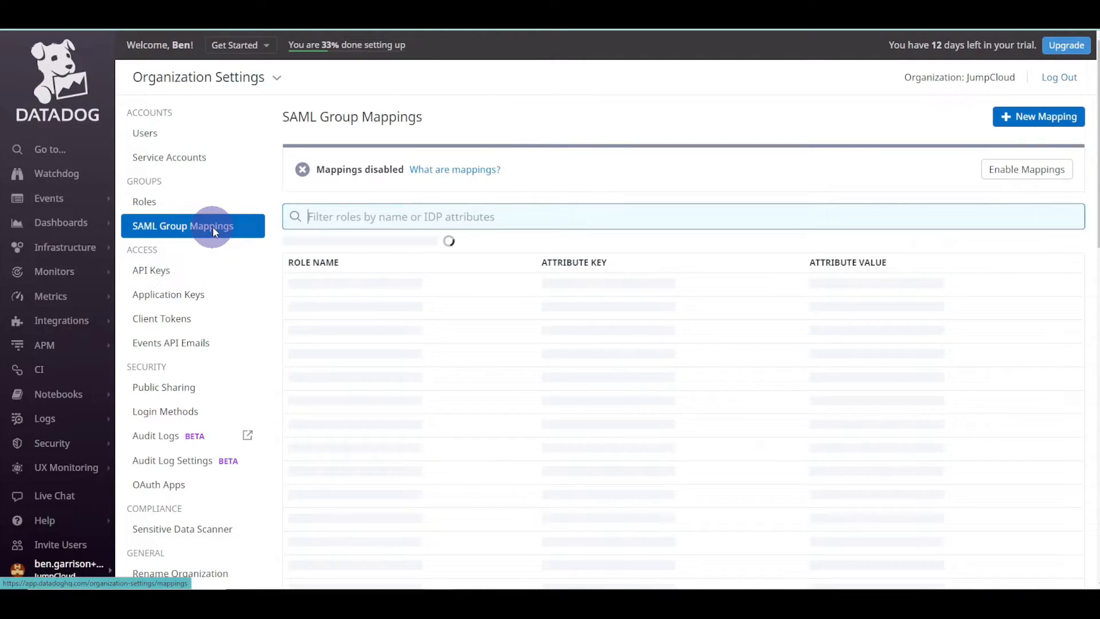
left_click(1048, 177)
left_click(670, 220)
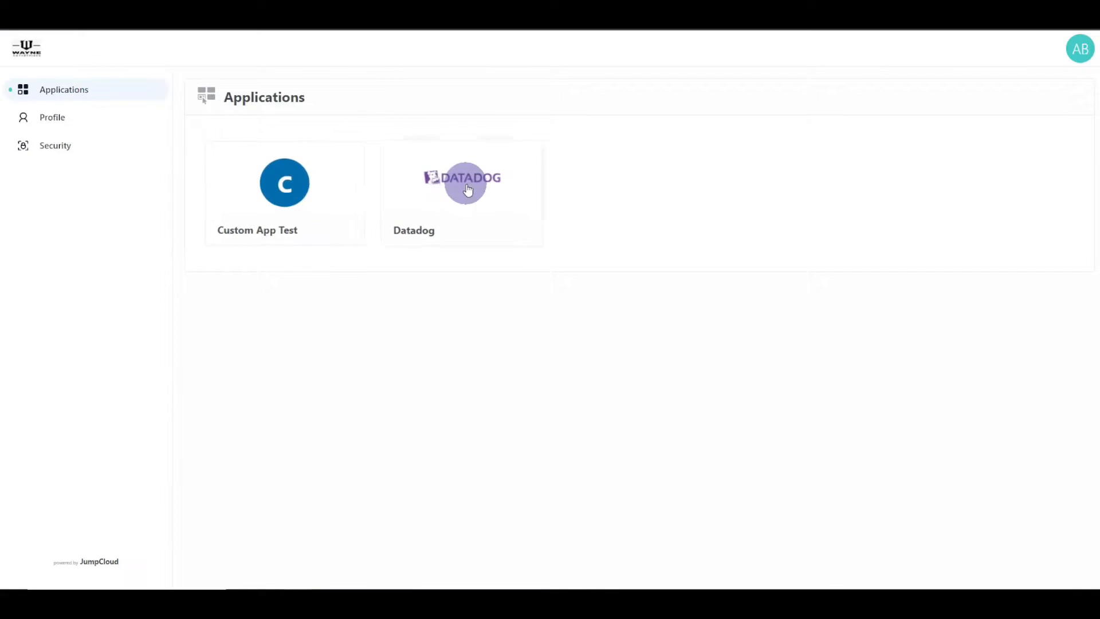
left_click(467, 184)
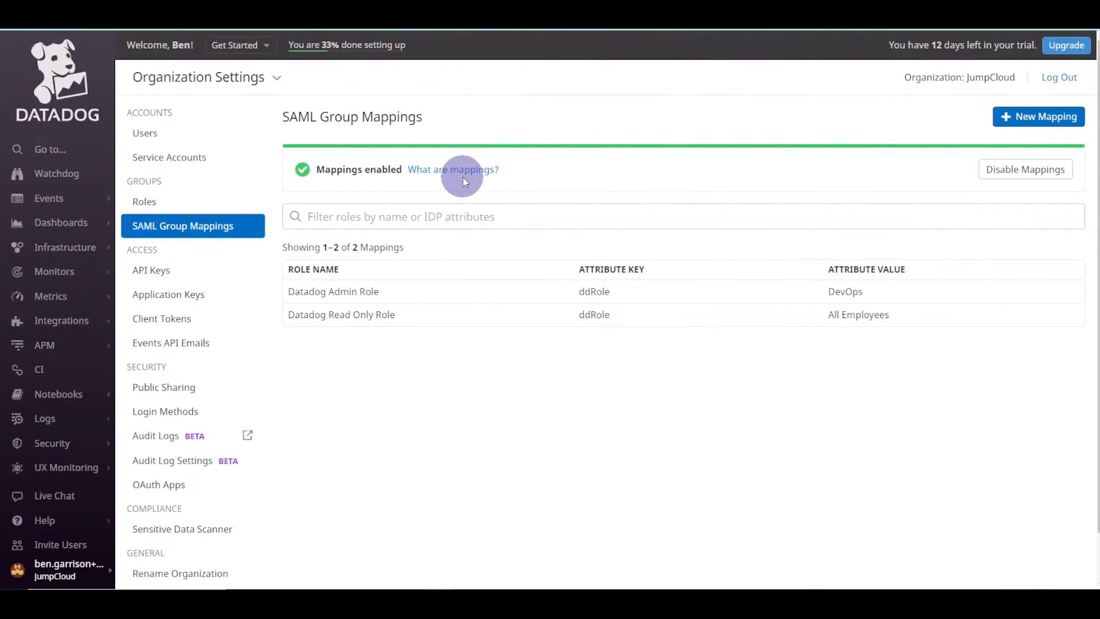
left_click(172, 134)
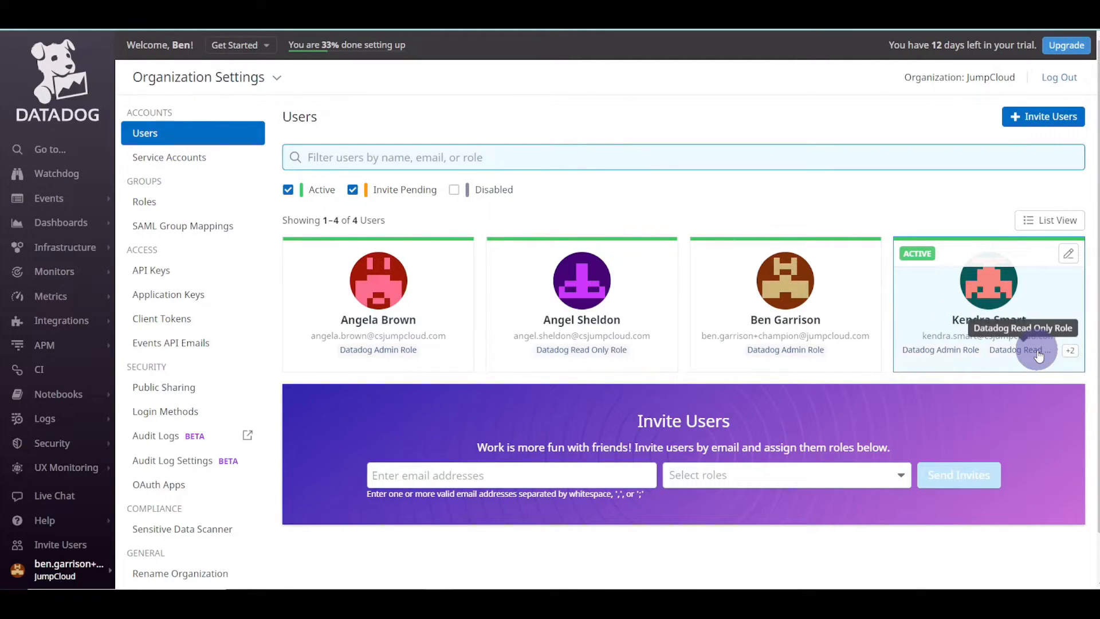
- Tick All Employees in the test user's groups and save the user
left_click(212, 228)
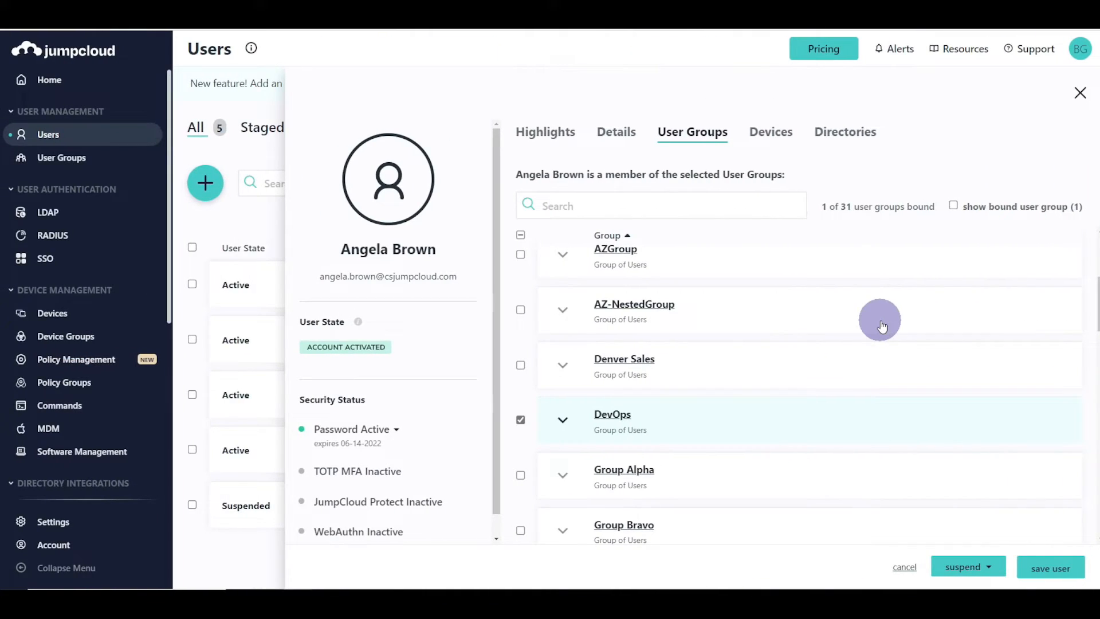
scroll(613, 315, "up", 3)
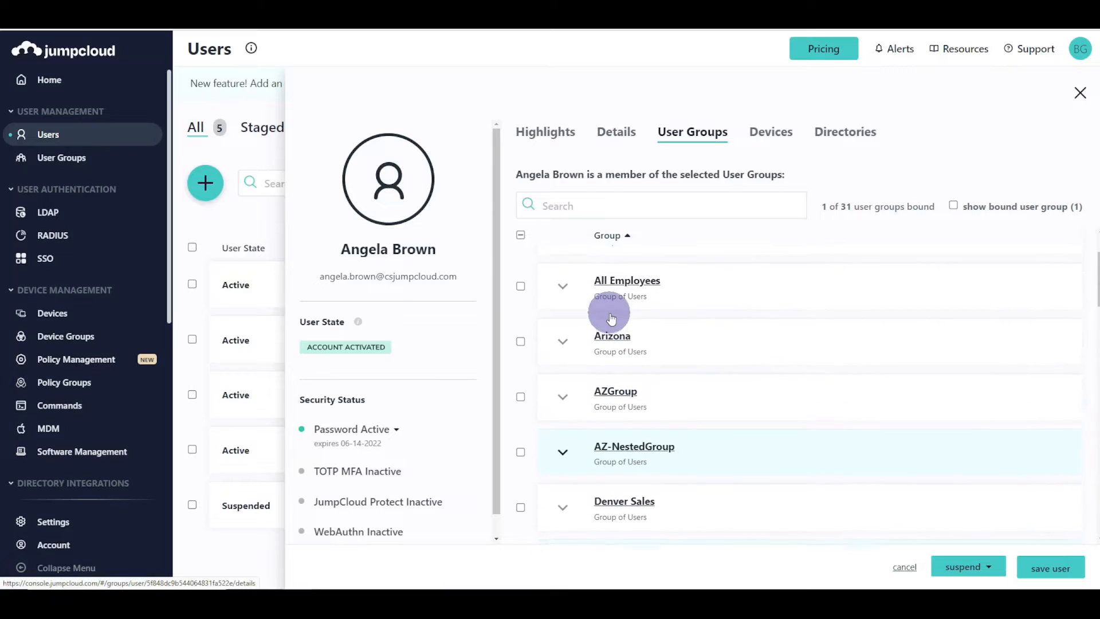
left_click(520, 286)
left_click(1052, 565)
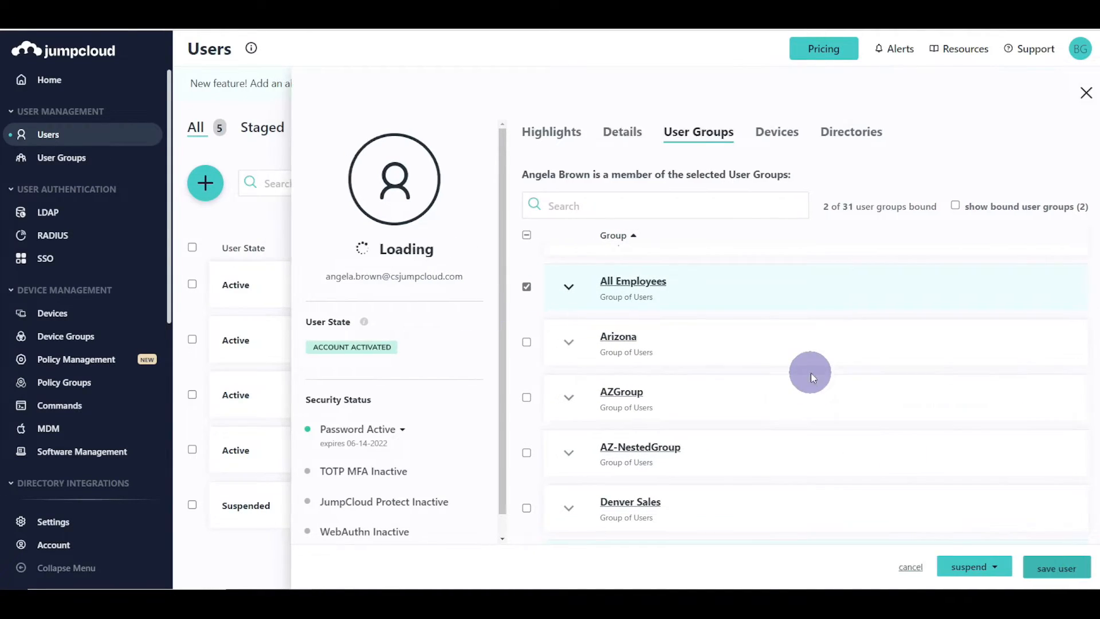
- Bind the All Employees group to the Datadog SSO application and save the change
left_click(60, 267)
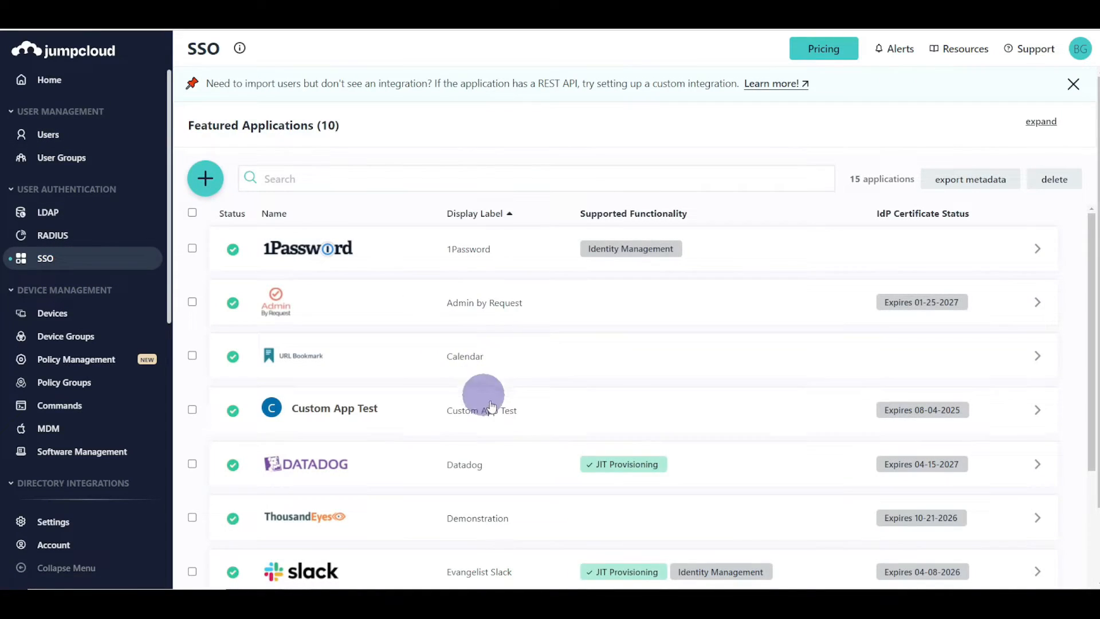
left_click(523, 453)
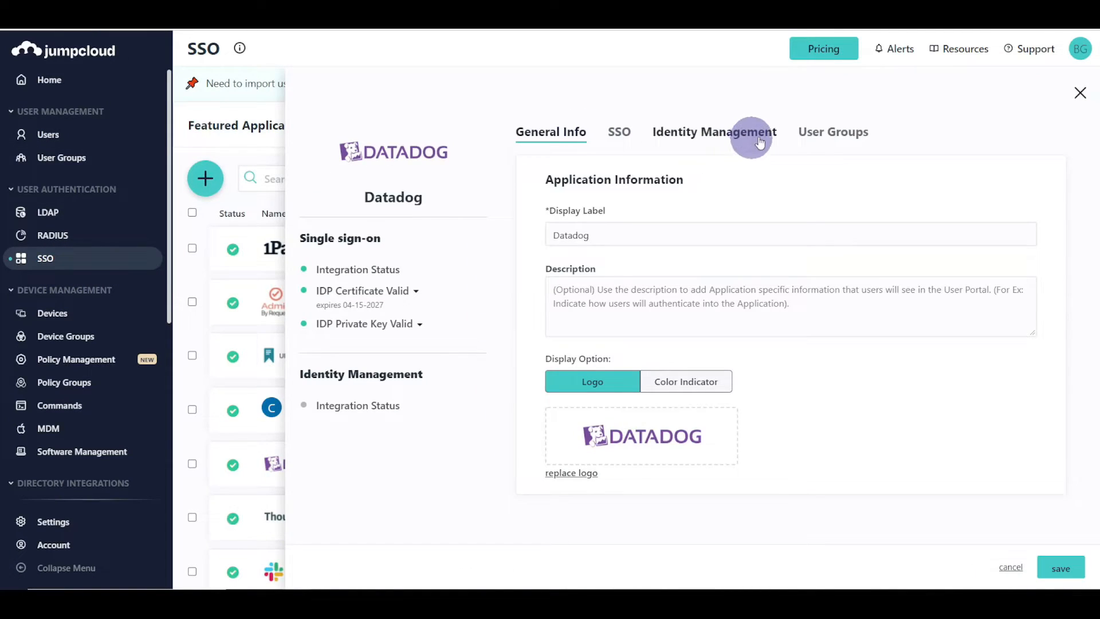
left_click(817, 144)
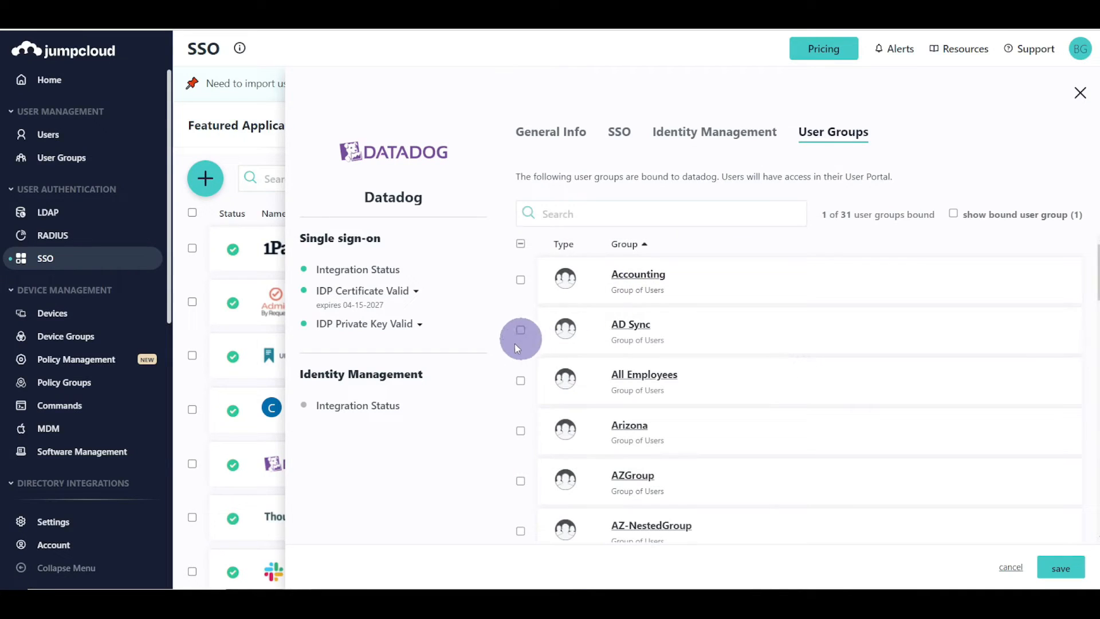
left_click(520, 381)
left_click(1056, 566)
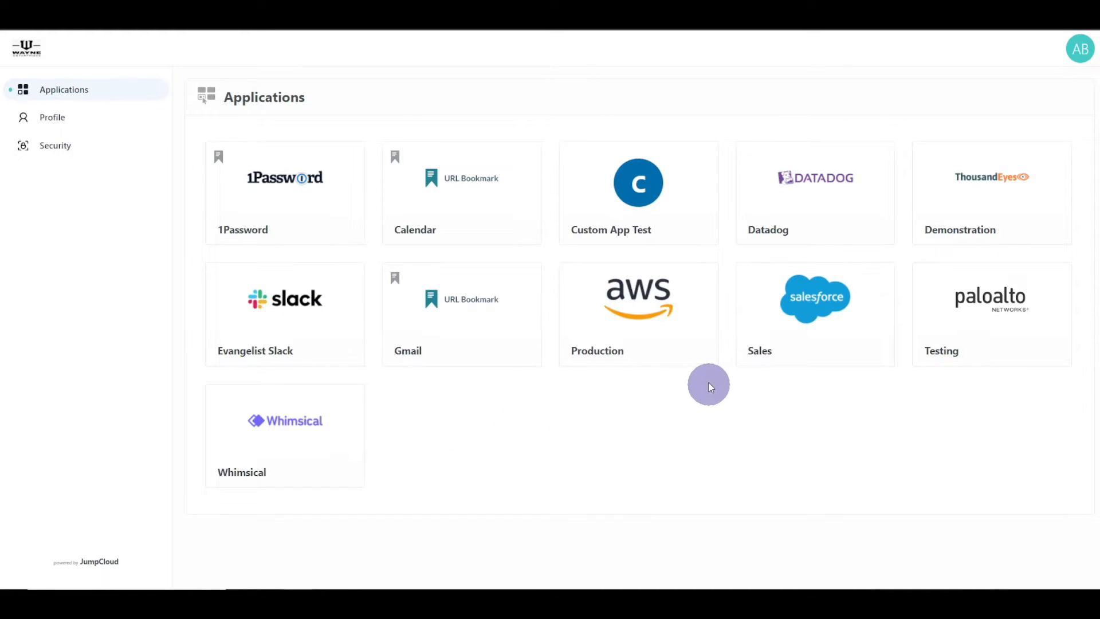
- Launch the Datadog tile from the test user's portal Applications page
left_click(802, 194)
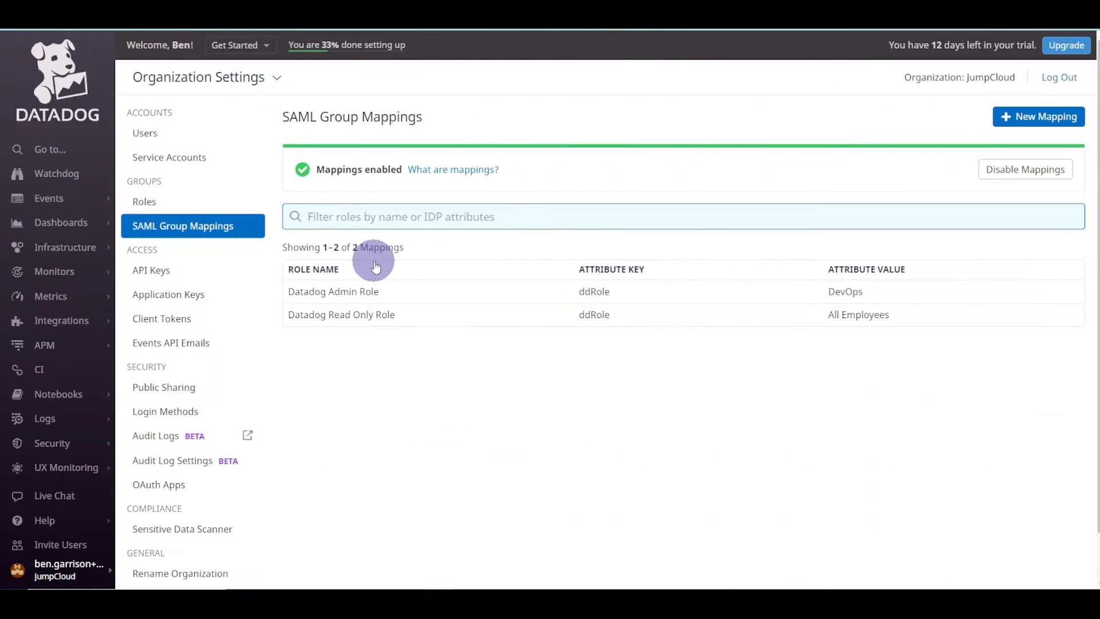
- Add Denver Sales to Datadog's bound user groups, save, and go to the Users list
left_click(175, 134)
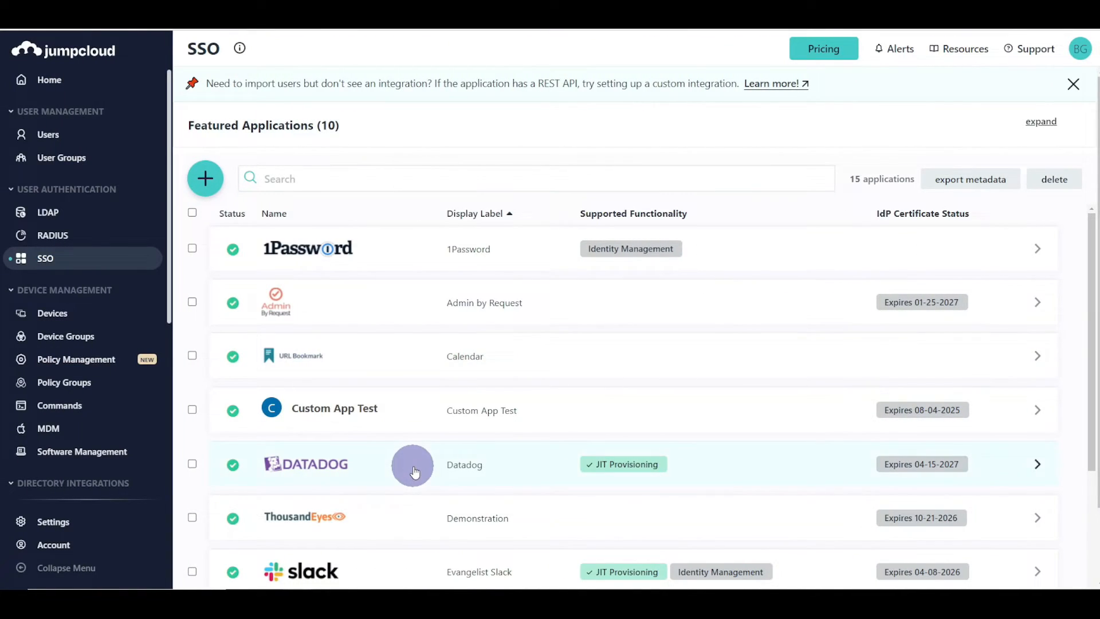
left_click(414, 472)
left_click(834, 132)
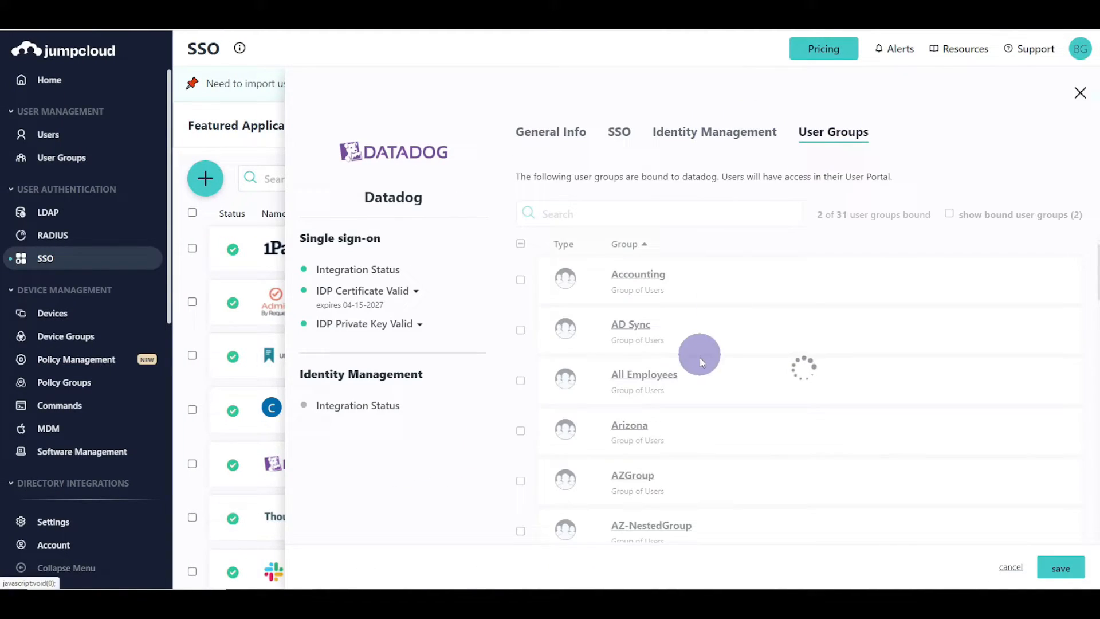
scroll(582, 427, "down", 3)
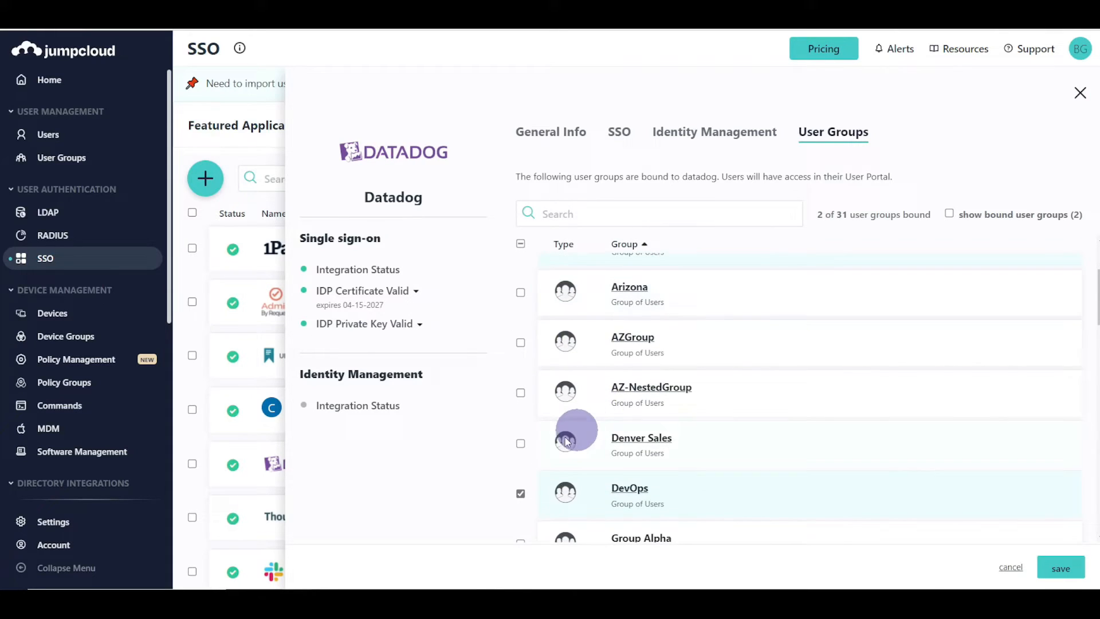
left_click(521, 442)
left_click(1061, 567)
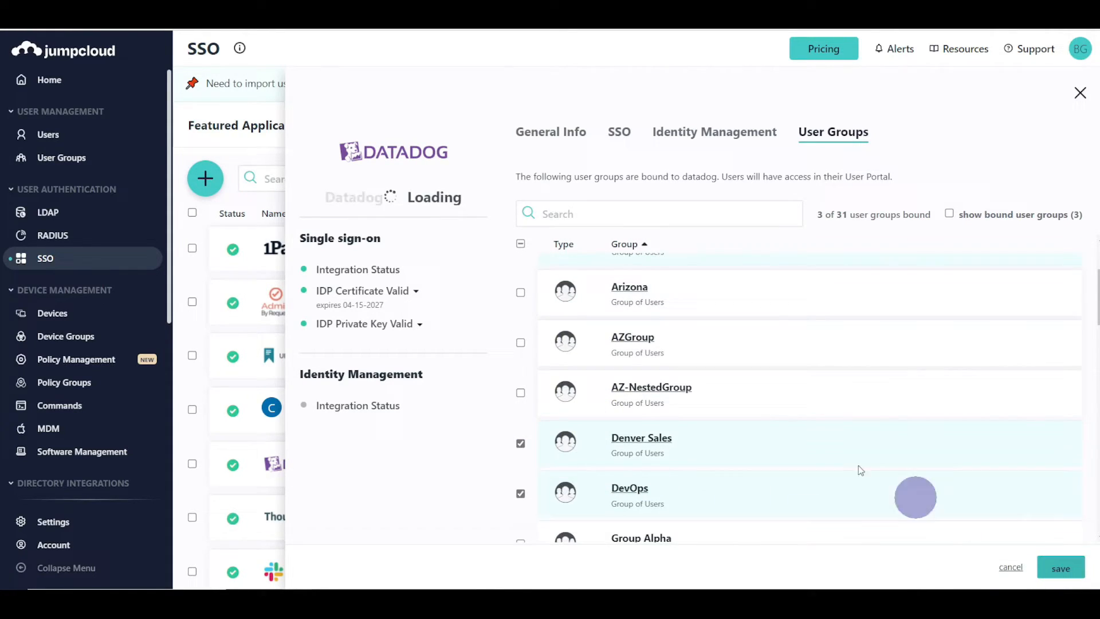
left_click(70, 137)
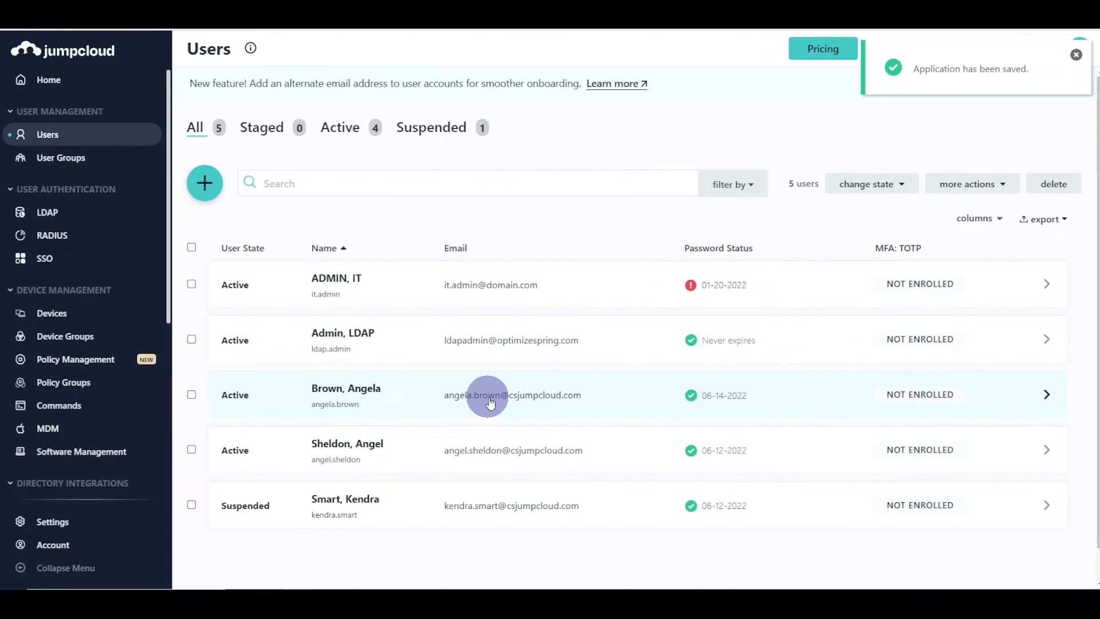
- Replace the third user's All Employees and DevOps memberships with Denver Sales only, and save
left_click(490, 399)
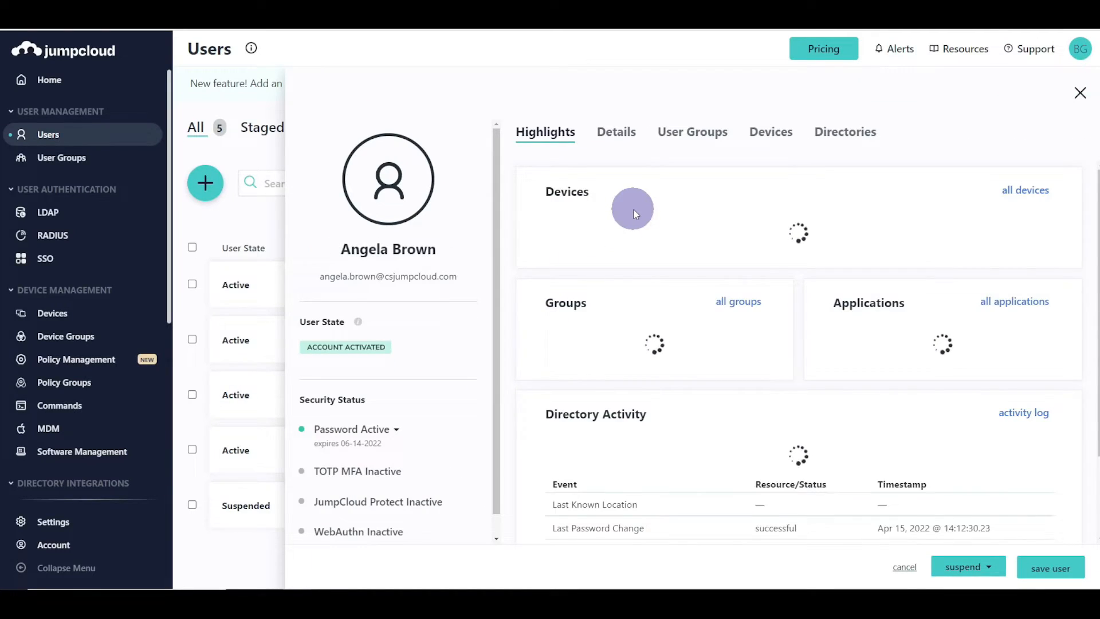
left_click(688, 133)
left_click(520, 382)
scroll(524, 395, "down", 3)
left_click(520, 469)
left_click(524, 410)
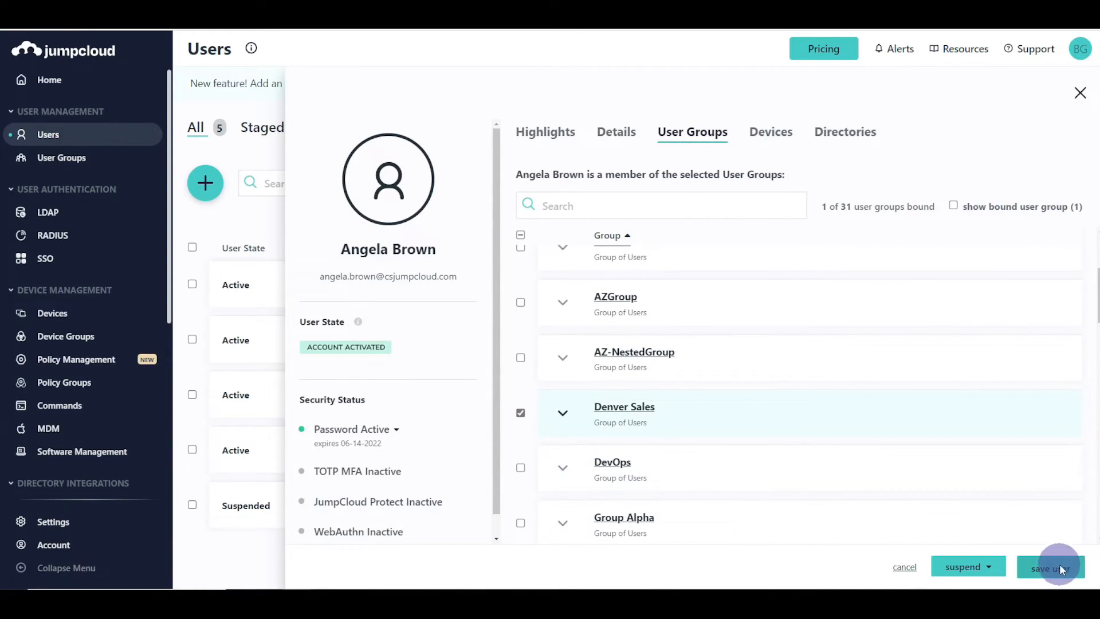
left_click(1054, 566)
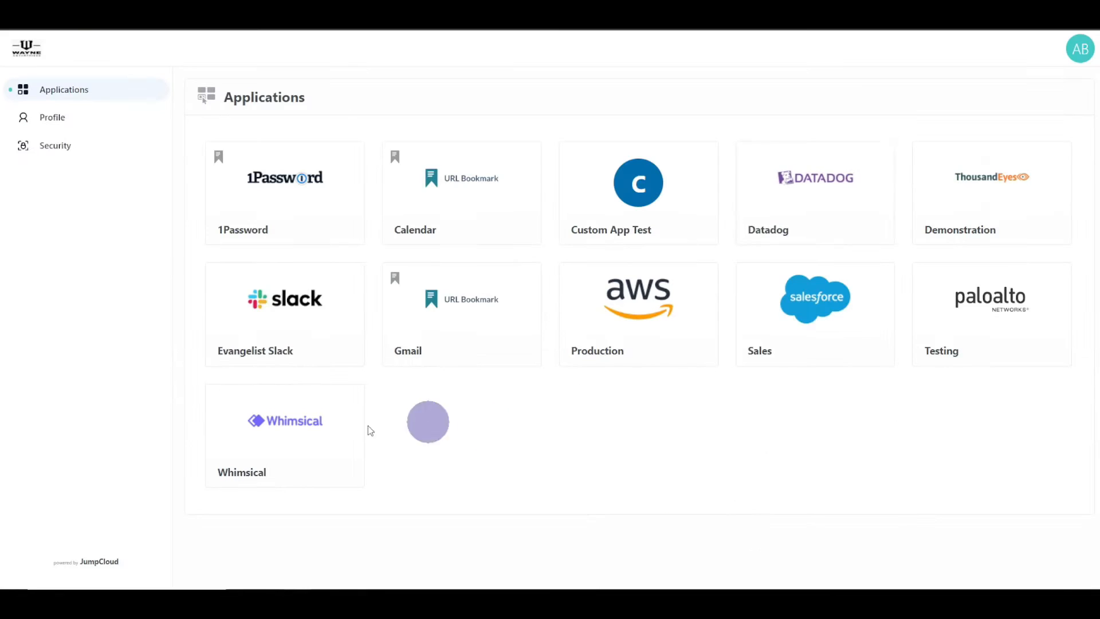
- Reload the portal, launch Datadog, and confirm the 'no mapped roles' sign-in error
key("F5")
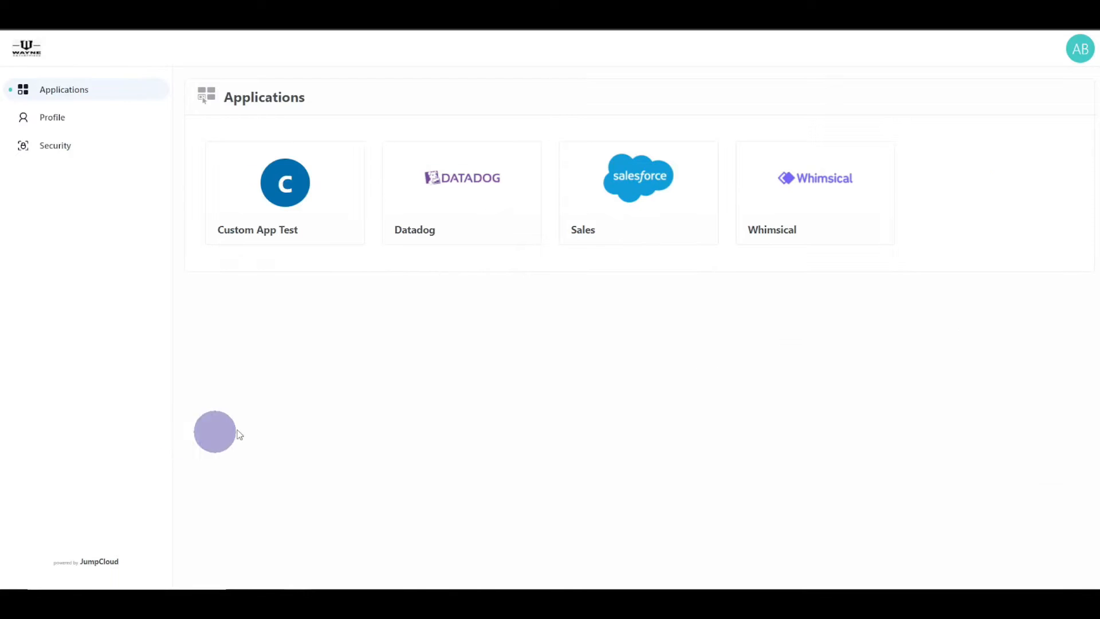
left_click(444, 198)
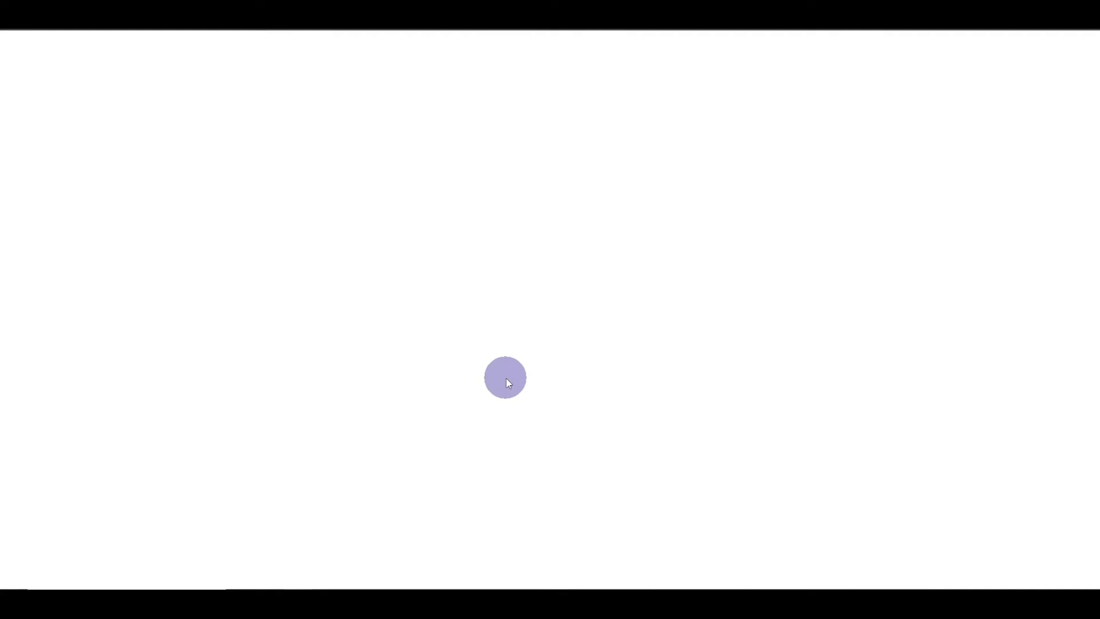
left_click_drag(449, 320, 493, 316)
left_click(493, 316)
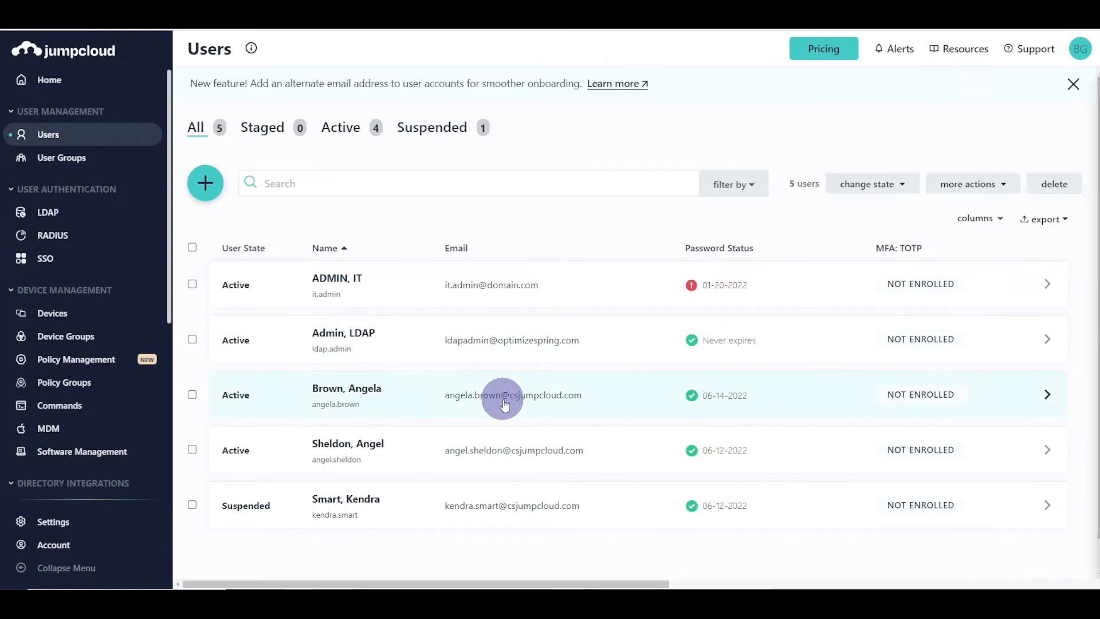
- Add DevOps to the third user's groups alongside Denver Sales and save the user
left_click(504, 405)
left_click(693, 132)
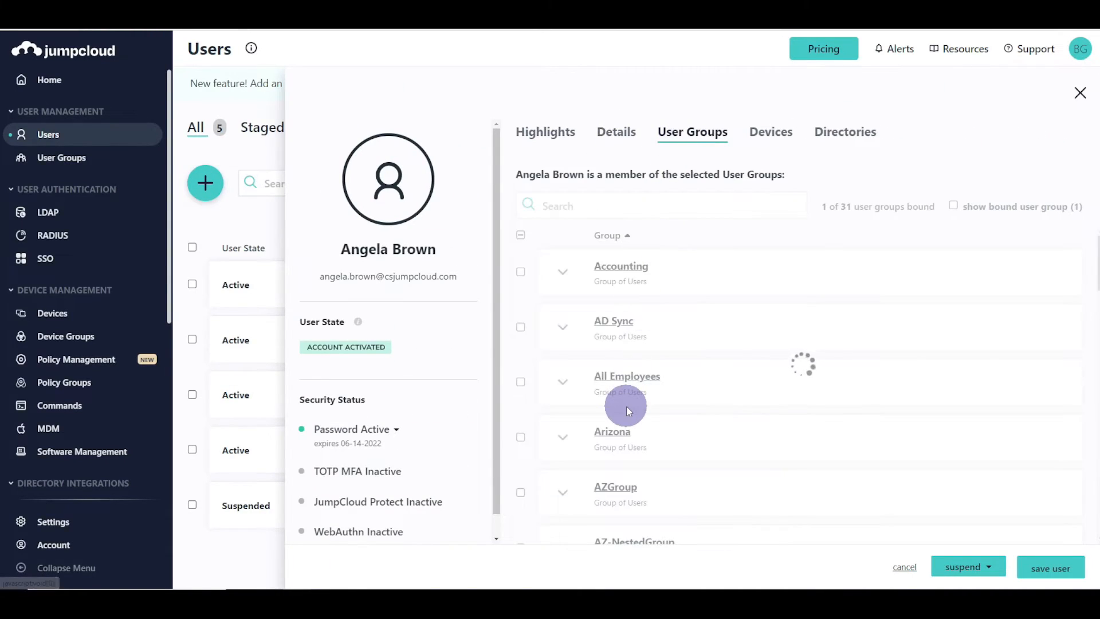
scroll(666, 423, "down", 4)
left_click(520, 419)
left_click(1038, 564)
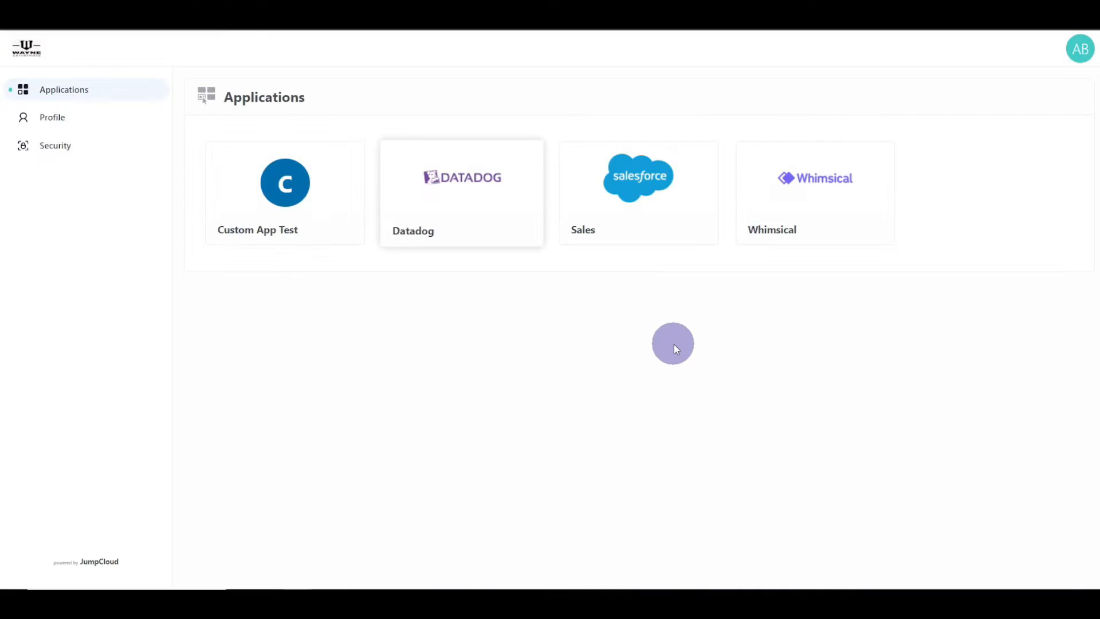
- Refresh the portal and launch Datadog again with the new DevOps membership
key("F5")
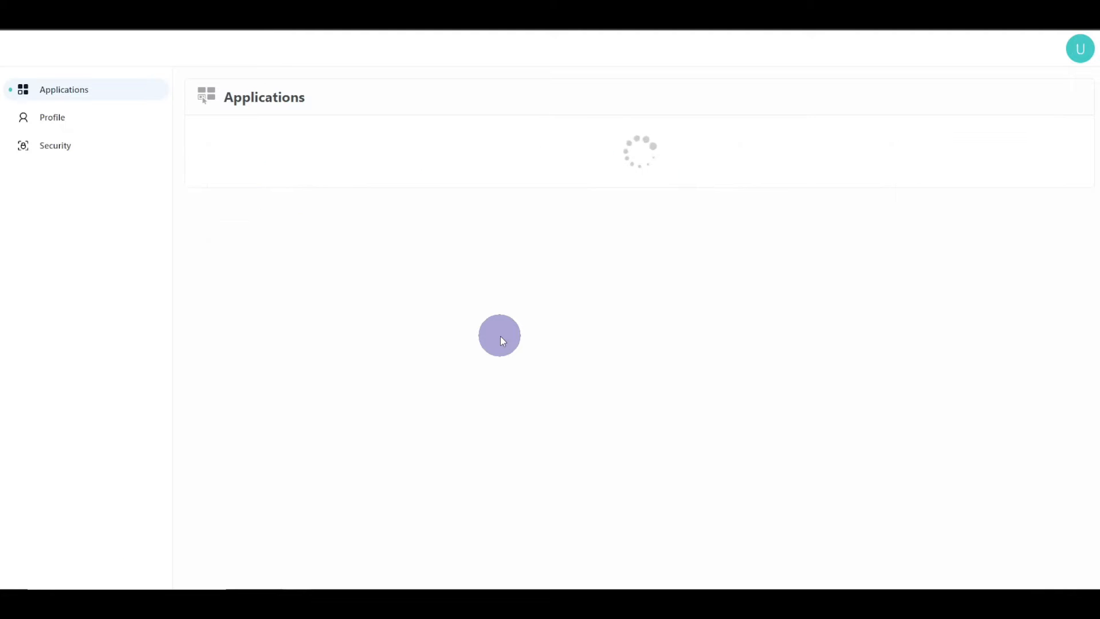
left_click(480, 199)
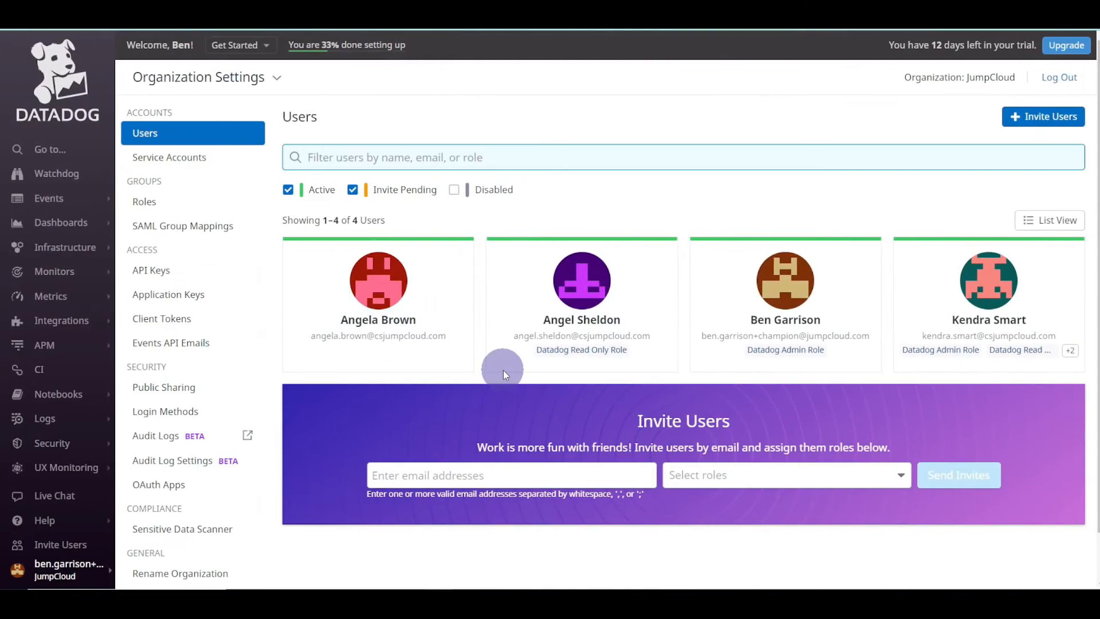
- Reload Datadog's Users page so the user's card shows Datadog Admin Role
key("F5")
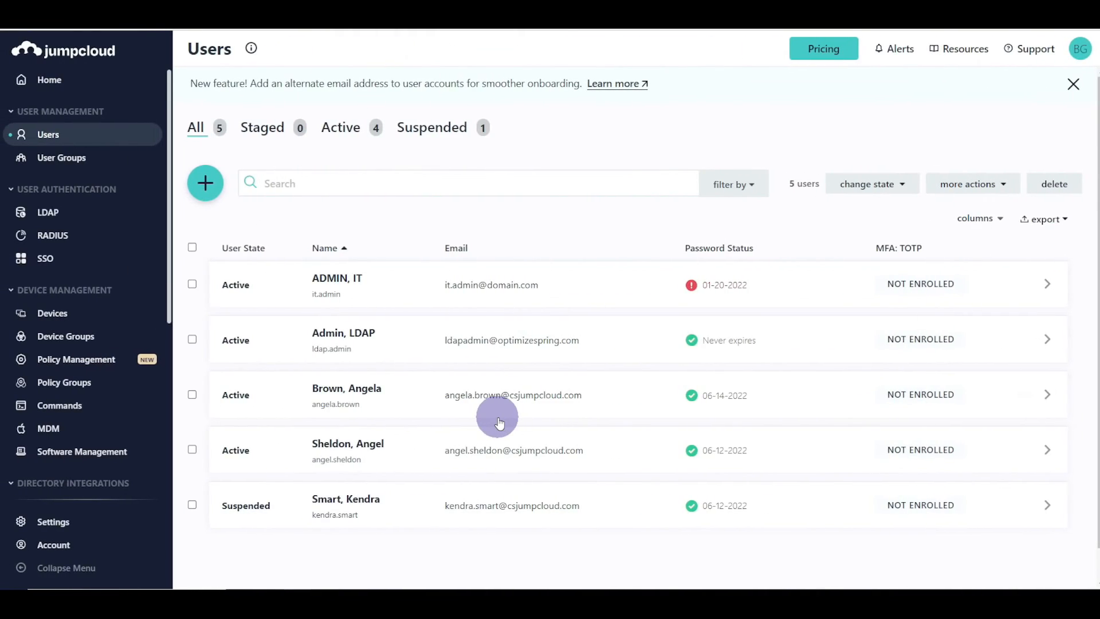
- Open Datadog's SSO tab, select its Login URL, and review the firstname, lastname and email attributes
left_click(50, 260)
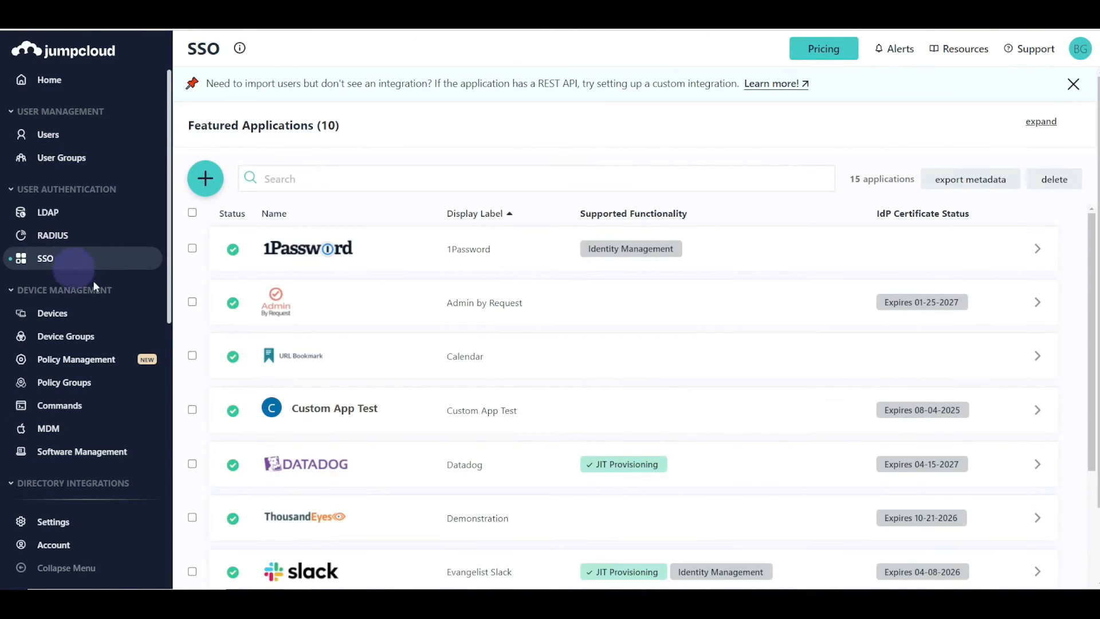
left_click(496, 474)
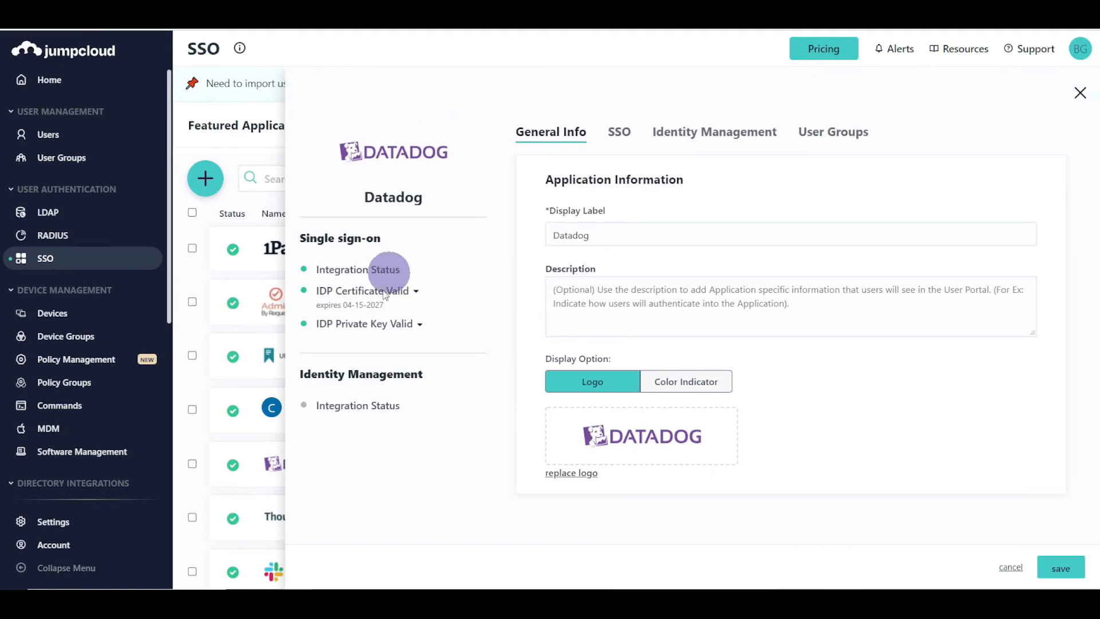
left_click(619, 134)
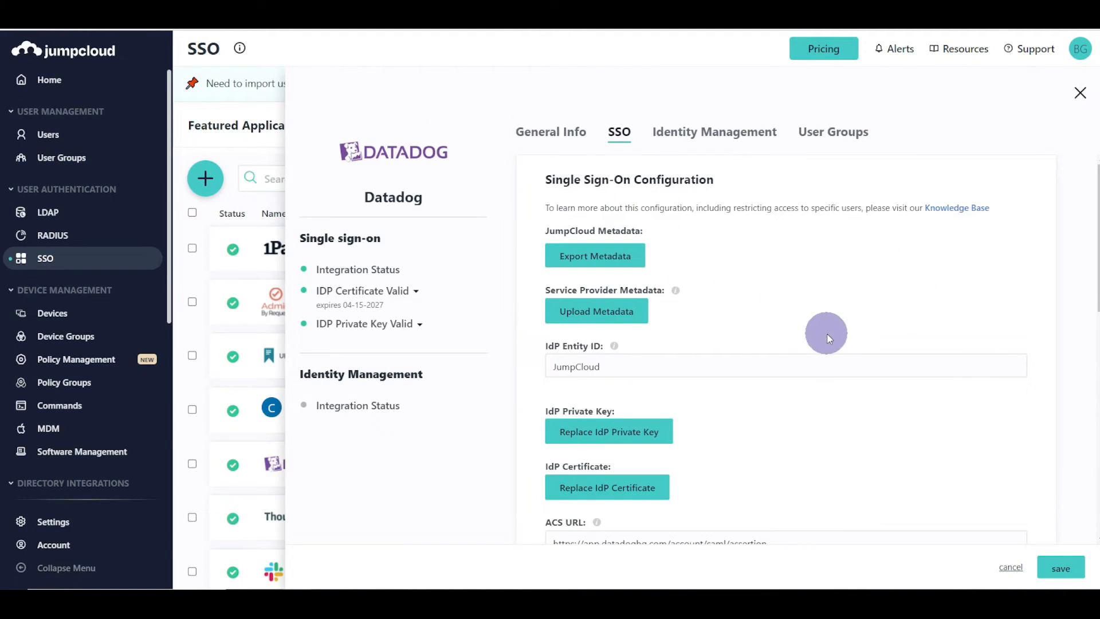
scroll(825, 332, "down", 4)
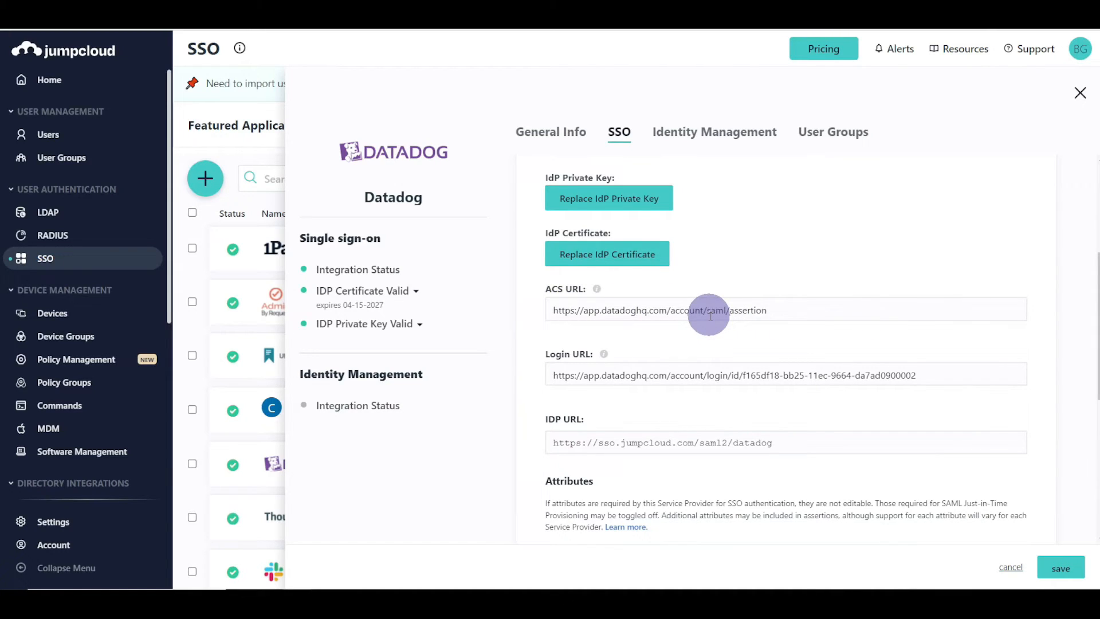
triple_click(603, 375)
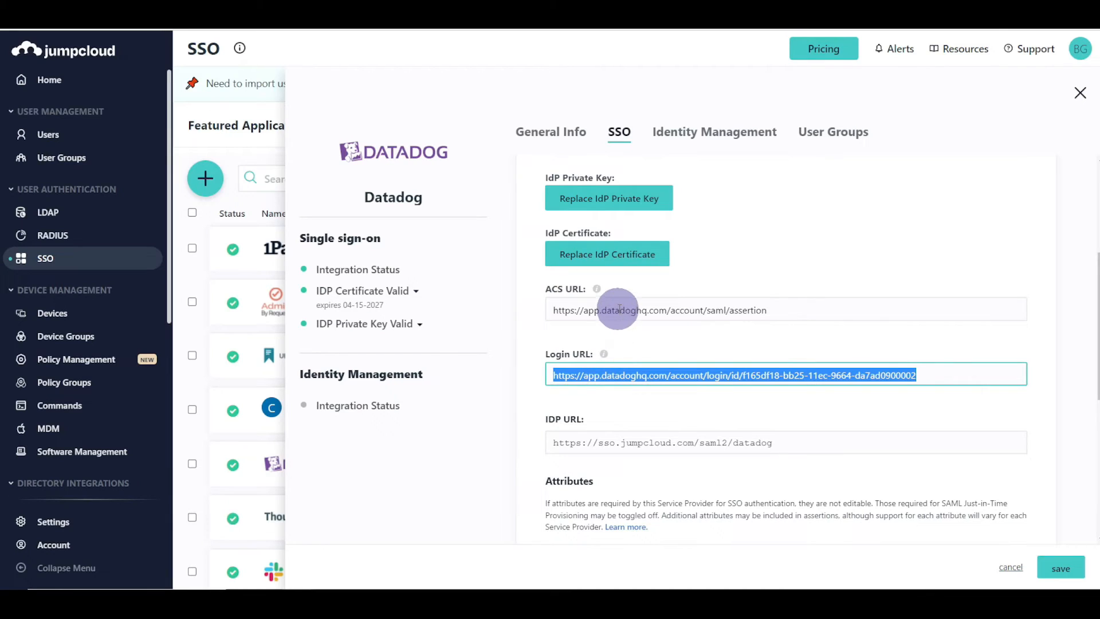
scroll(793, 397, "down", 4)
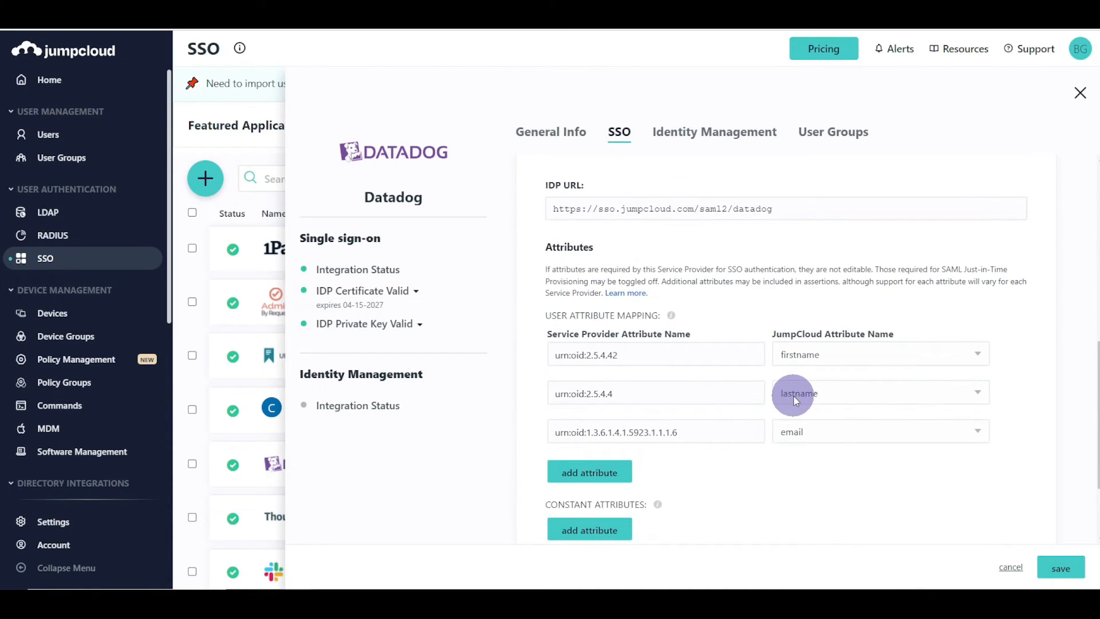
scroll(792, 396, "down", 2)
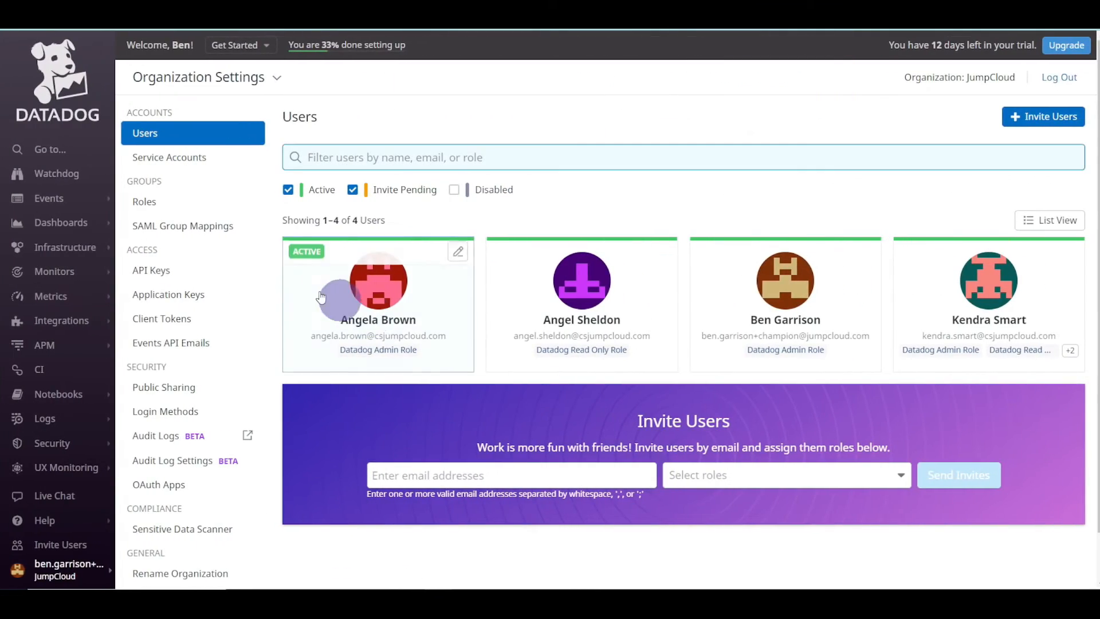
- Disable Datadog's SAML group mappings after reviewing them and the roles list, then return to Users
left_click(221, 227)
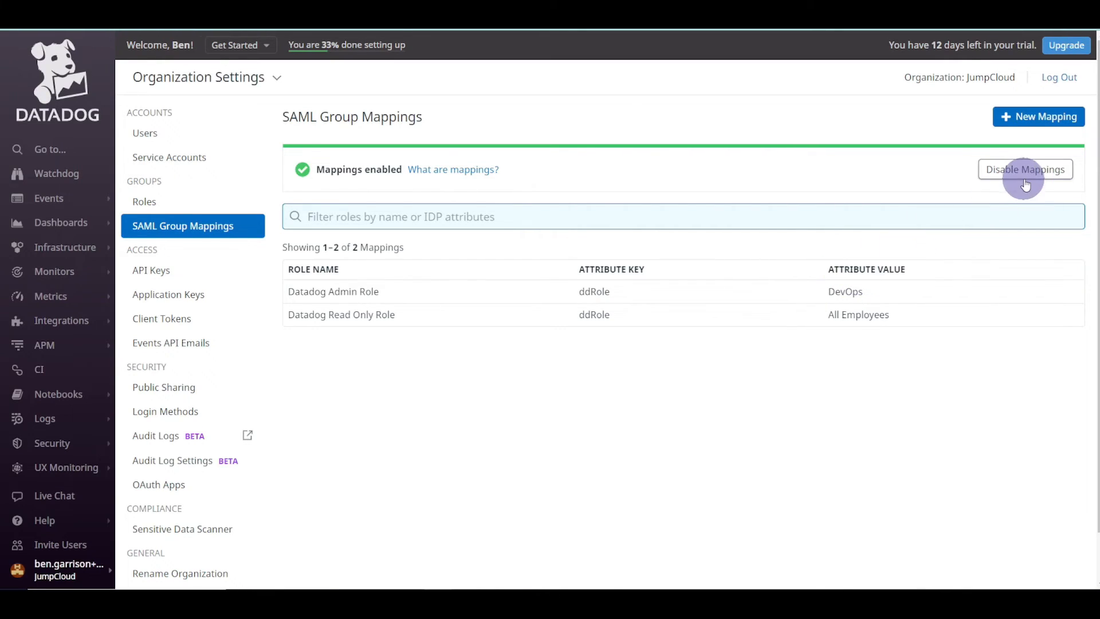
left_click(172, 202)
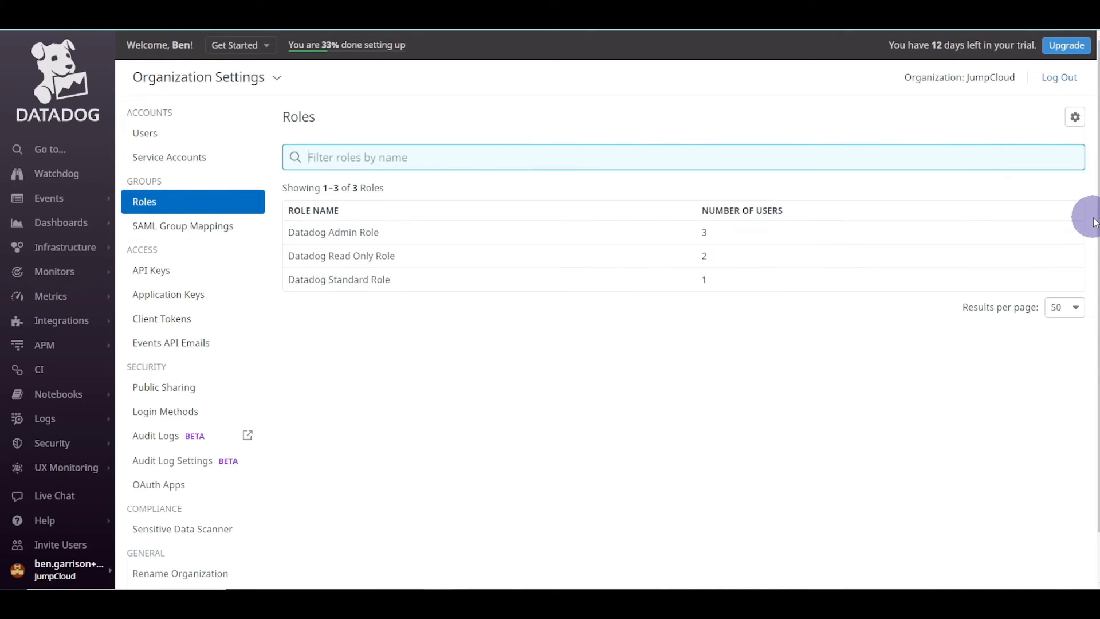
left_click(1074, 116)
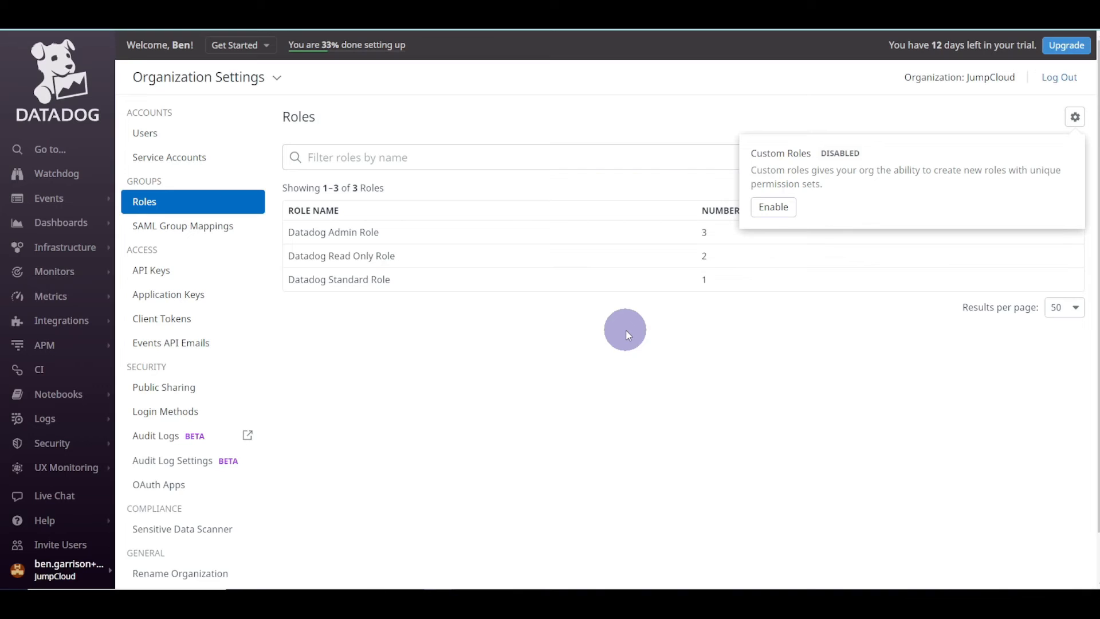
left_click(217, 235)
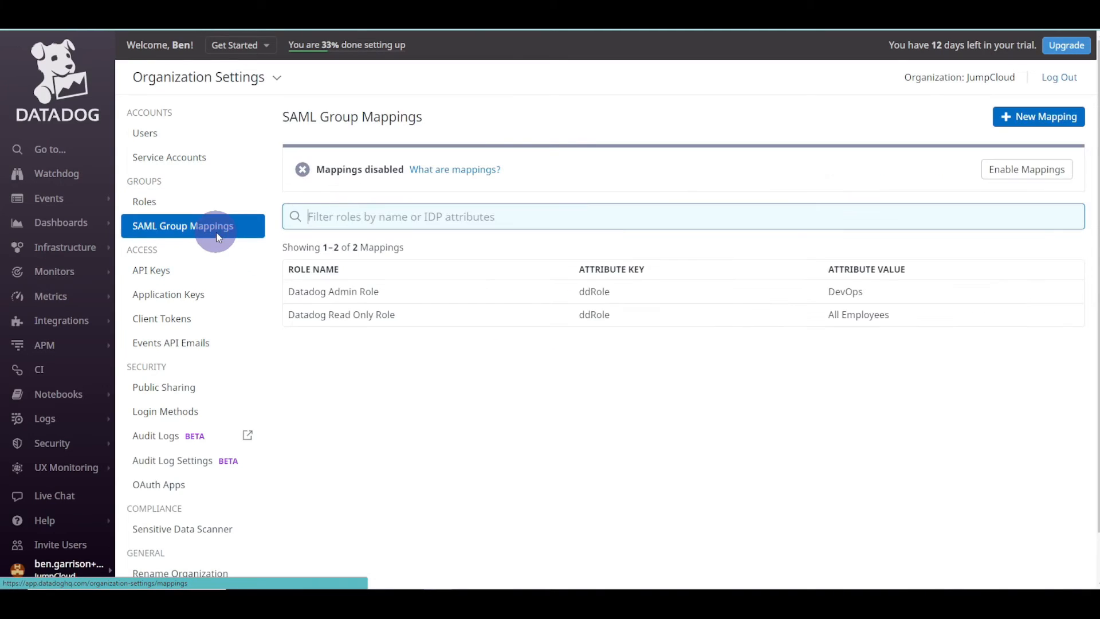
left_click(163, 139)
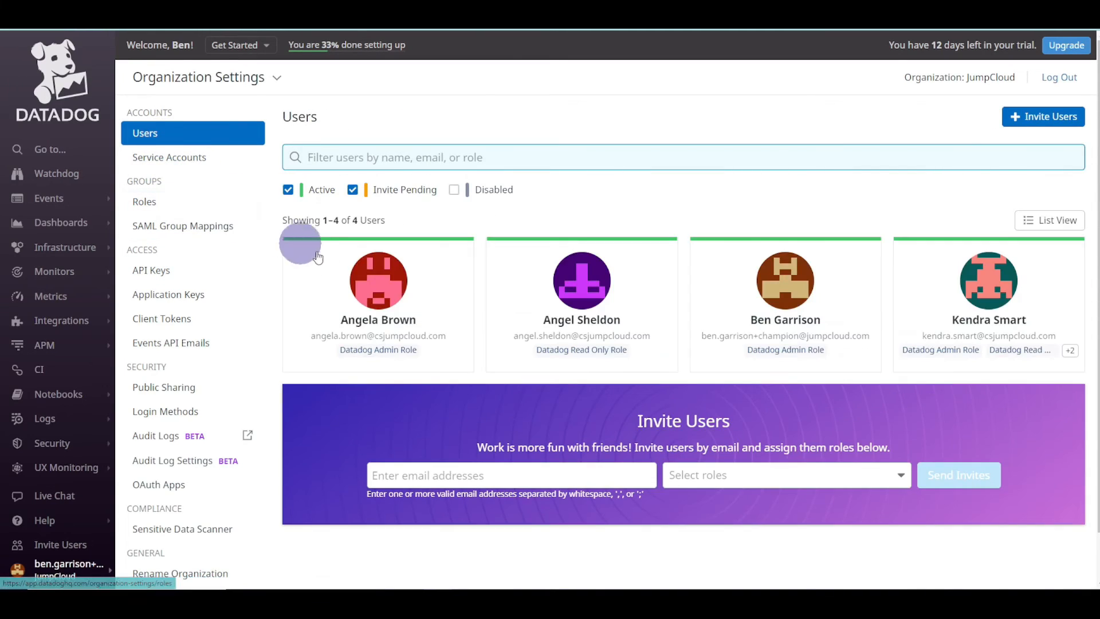
- Expand the user's +2 role badge to show Datadog Admin, Read Only and Standard roles
left_click(1069, 350)
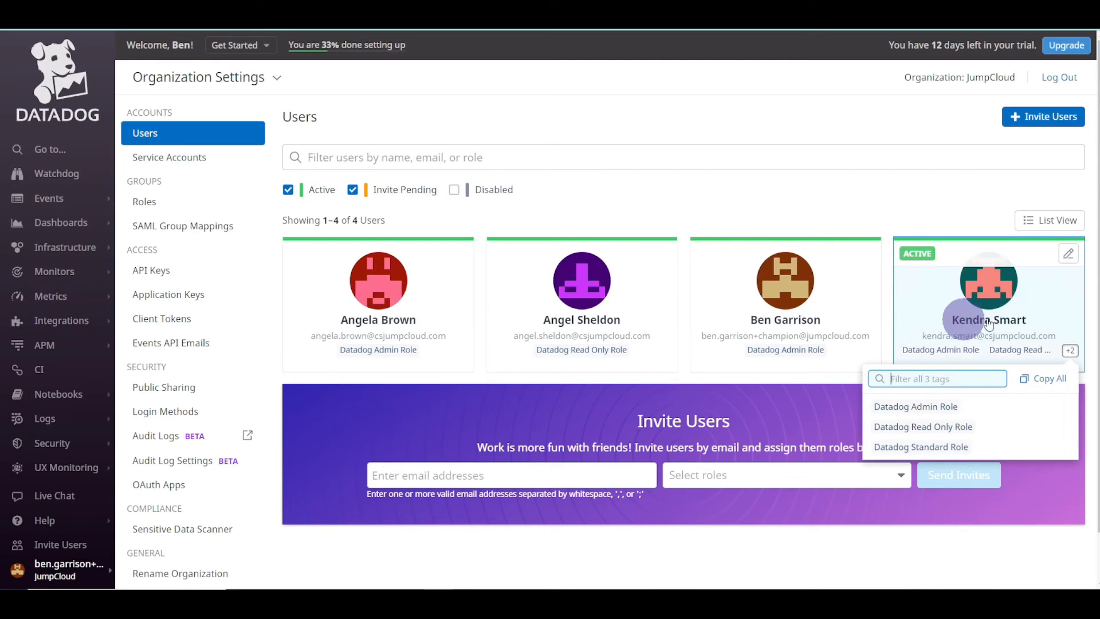
left_click_drag(885, 447, 940, 447)
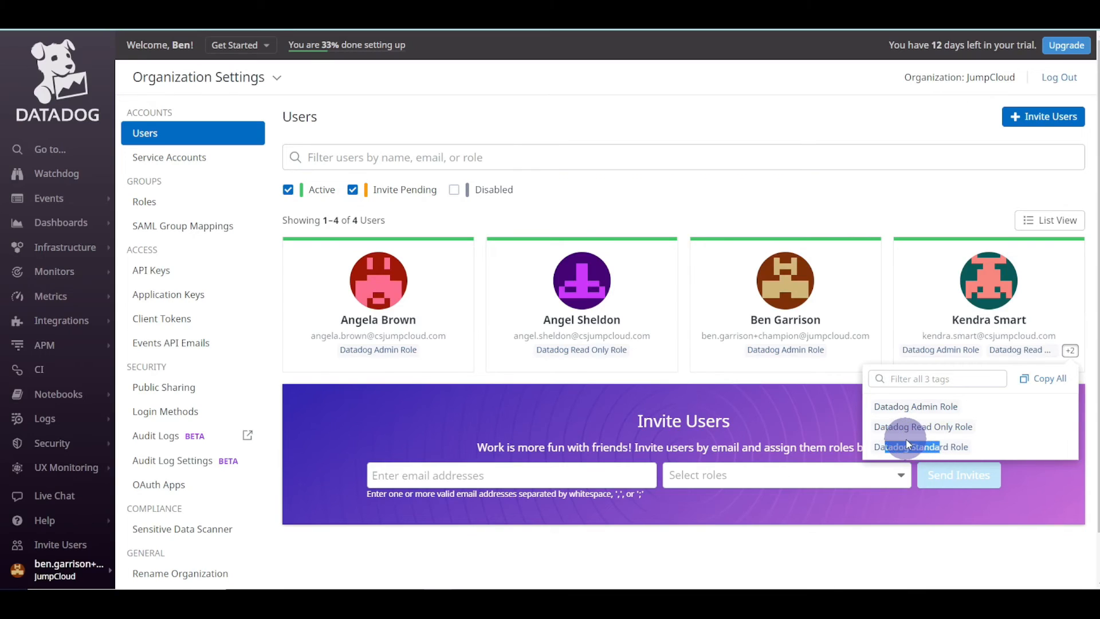
left_click_drag(881, 426, 934, 427)
left_click(934, 427)
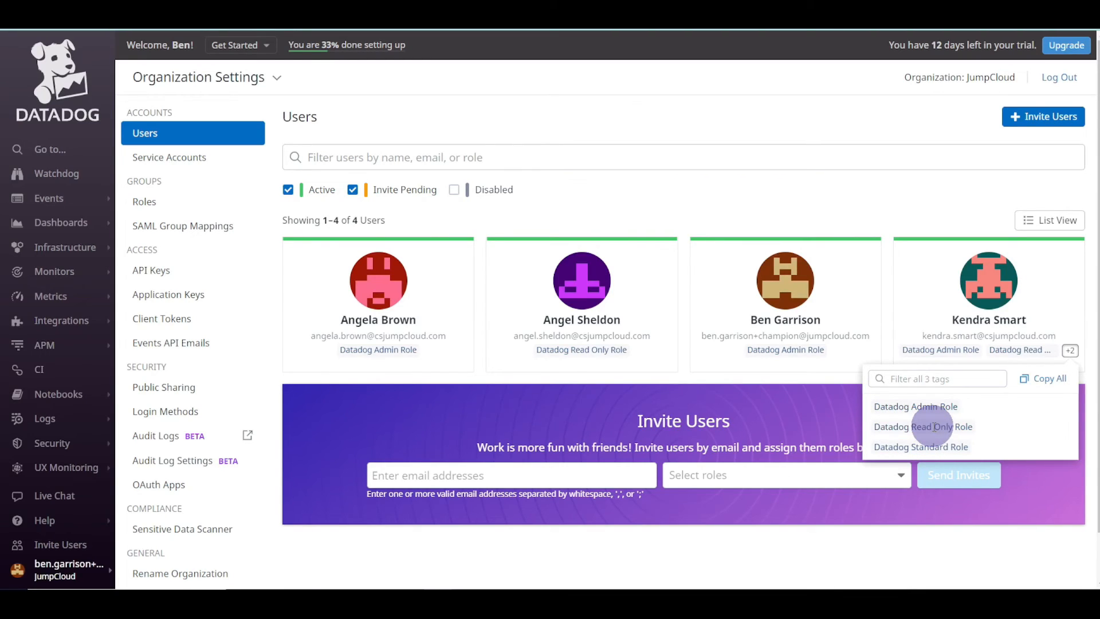